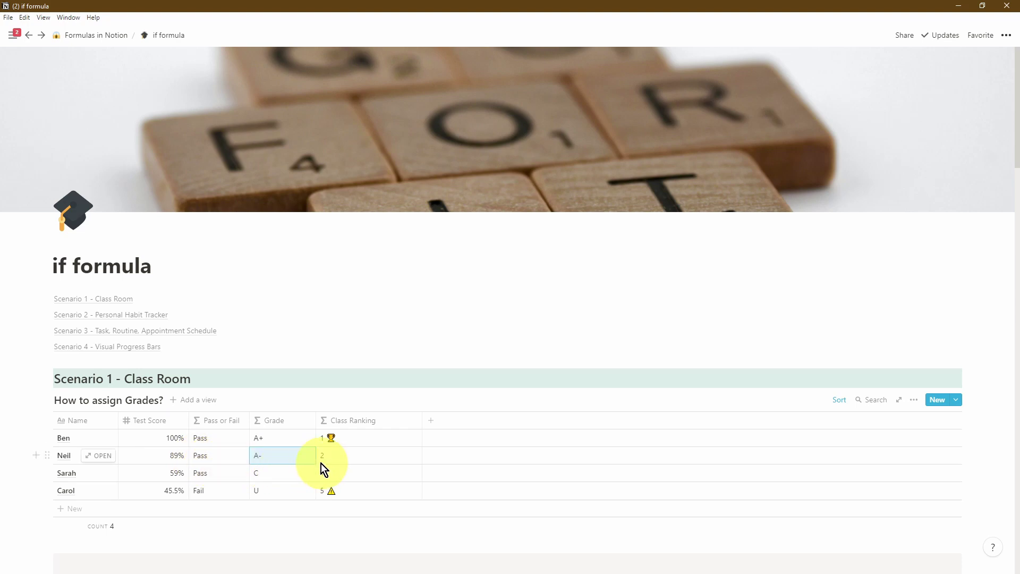
Step: Look through the Personal Habit Tracker, Task, Routine, Appointment Schedule and Visual Progress Bars scenarios on the page
left_click(130, 314)
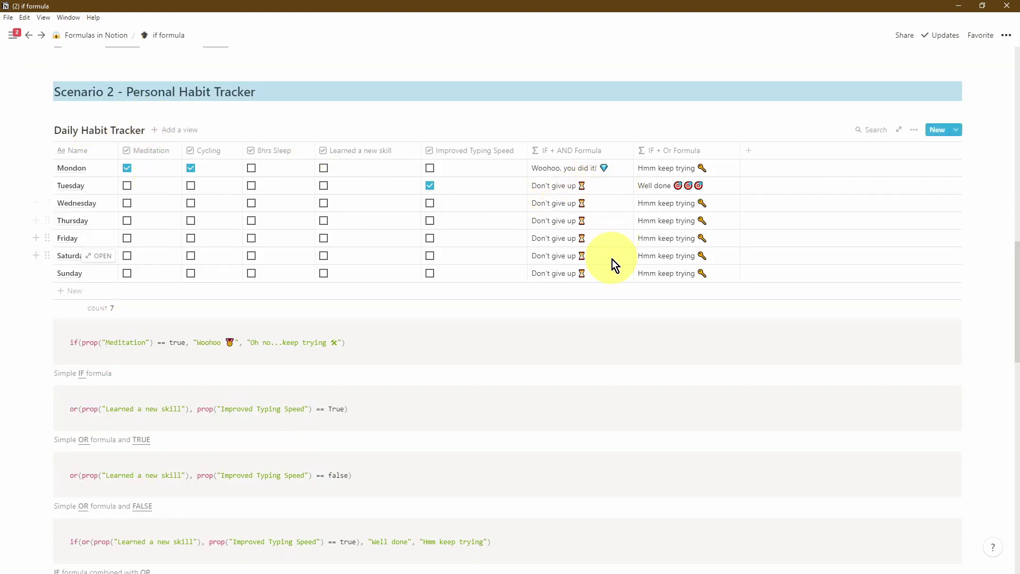
scroll(185, 198, "down", 8)
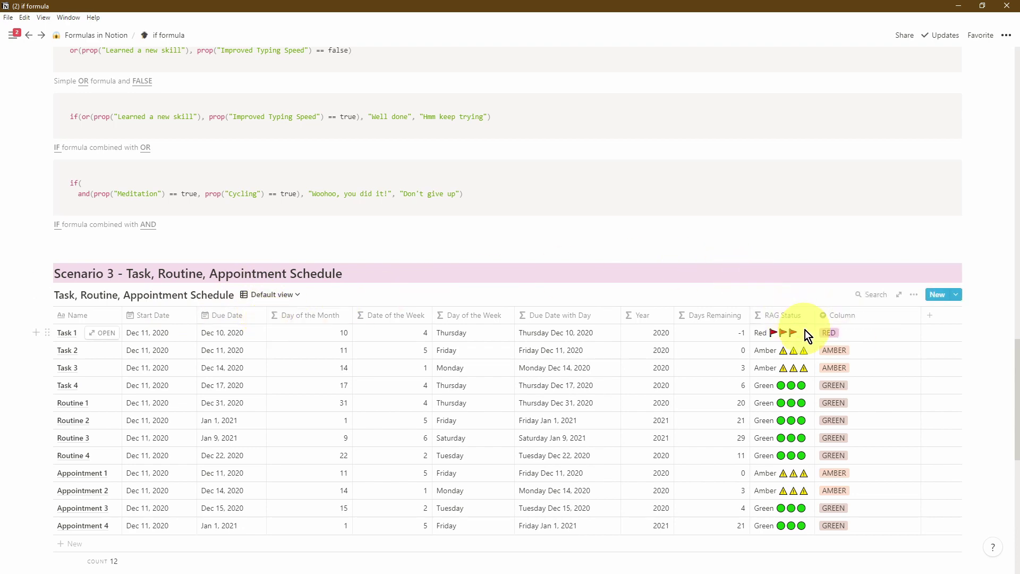
scroll(804, 330, "down", 6)
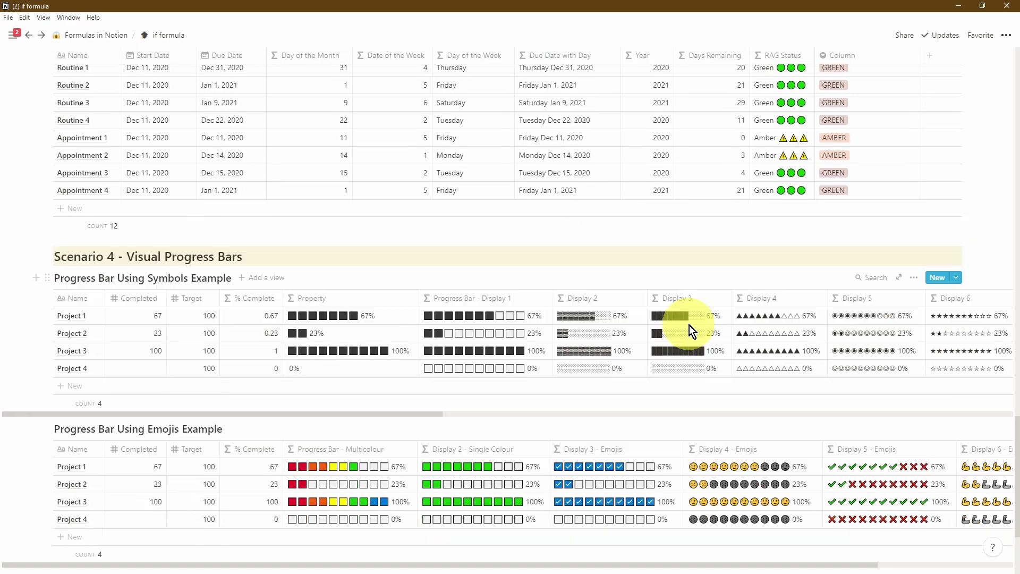
scroll(689, 325, "down", 2)
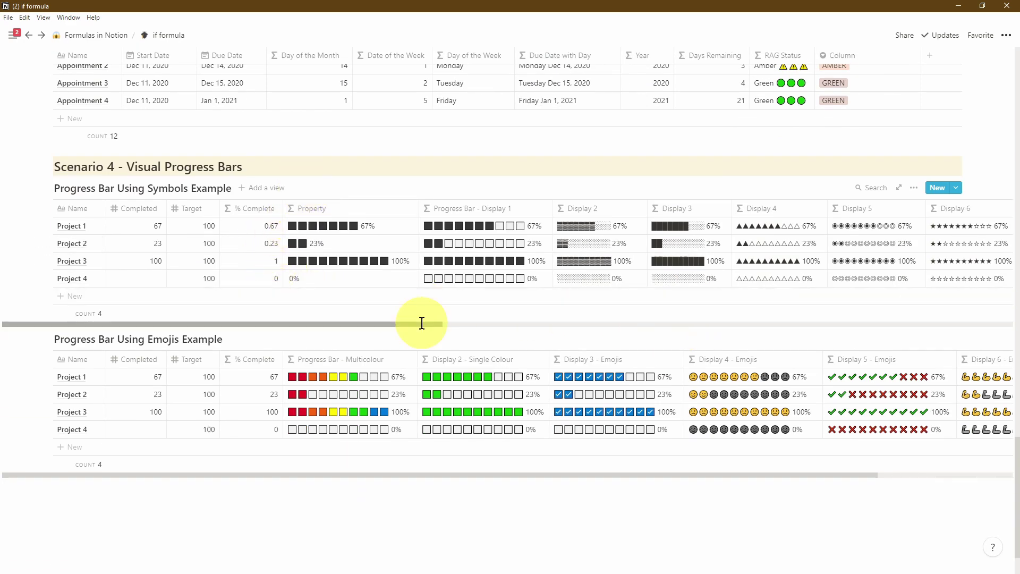
left_click_drag(422, 322, 607, 313)
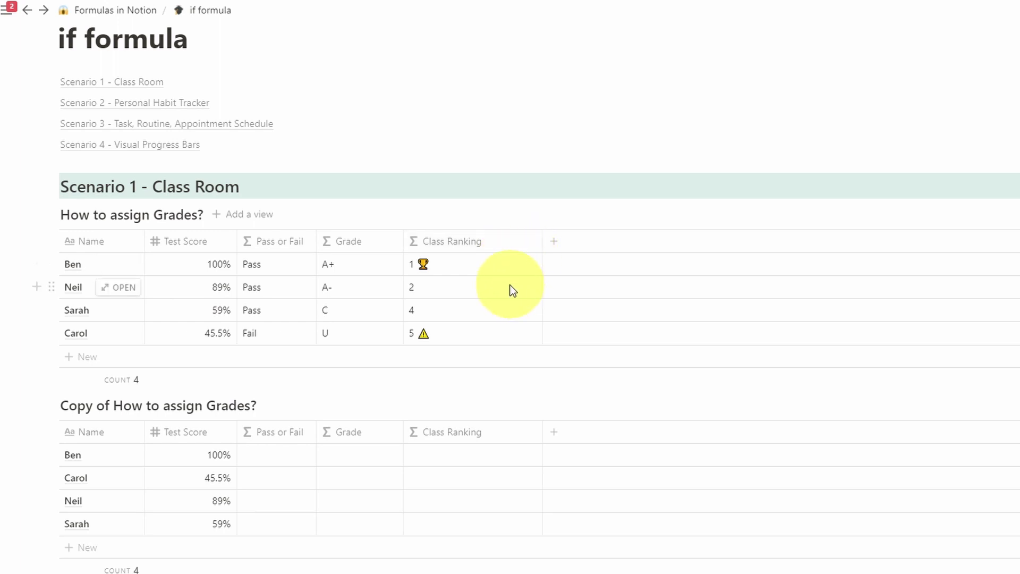
Step: In the copied grades table, set the Pass or Fail property type to Formula and begin its formula with if(prop("Test Score")
left_click(290, 432)
mouse_move(276, 222)
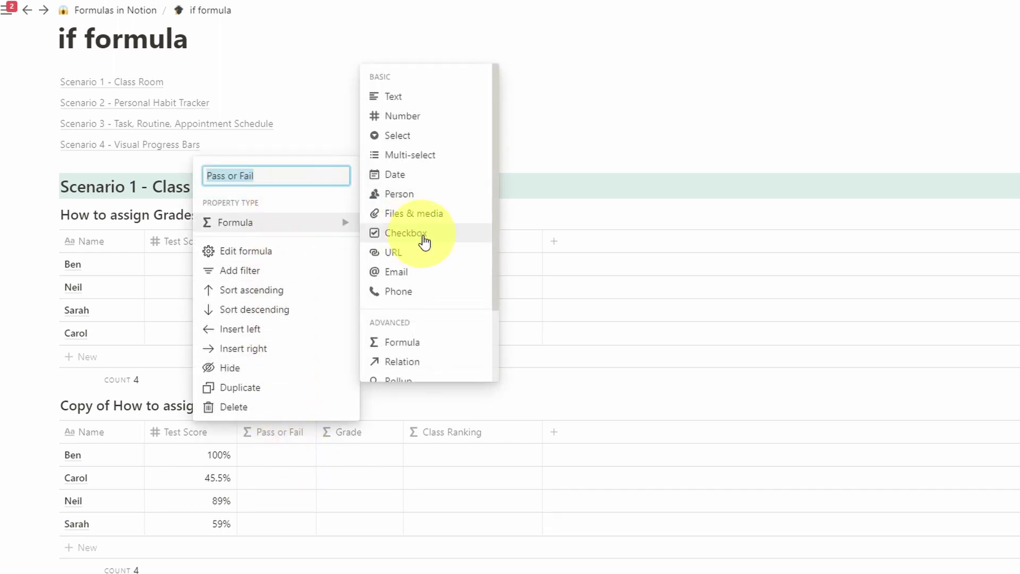
left_click(451, 348)
left_click(284, 461)
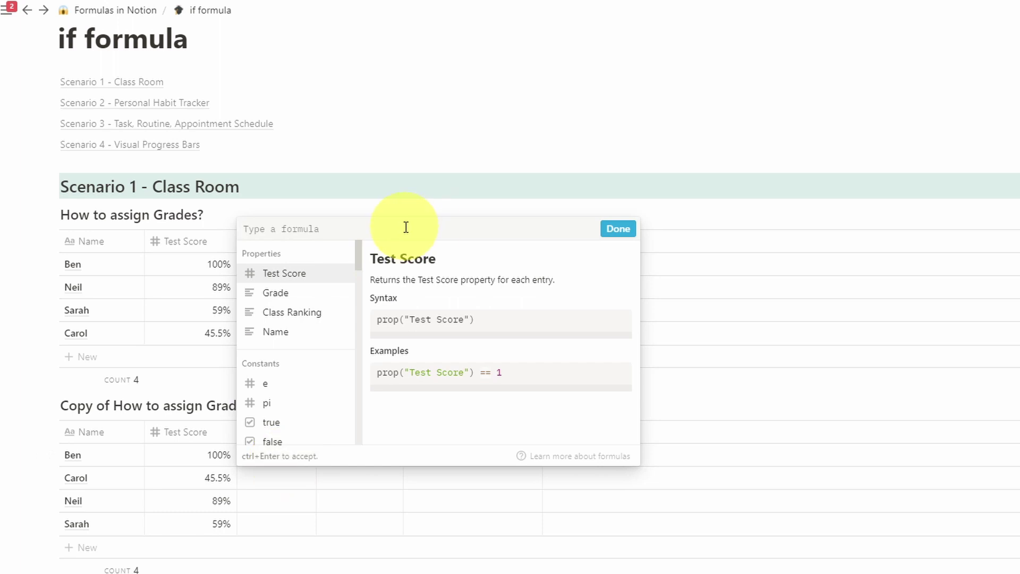
type("if")
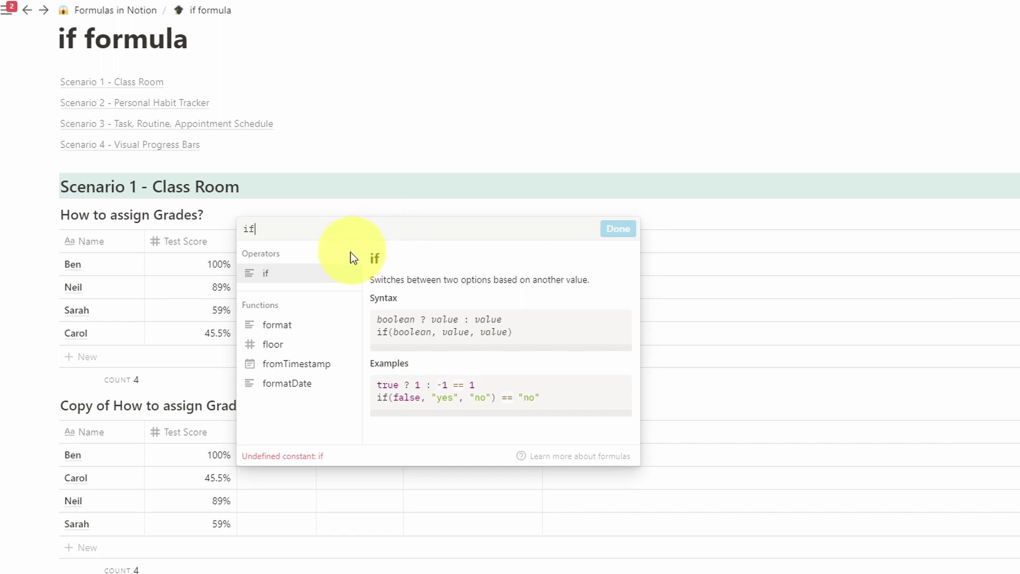
type("(")
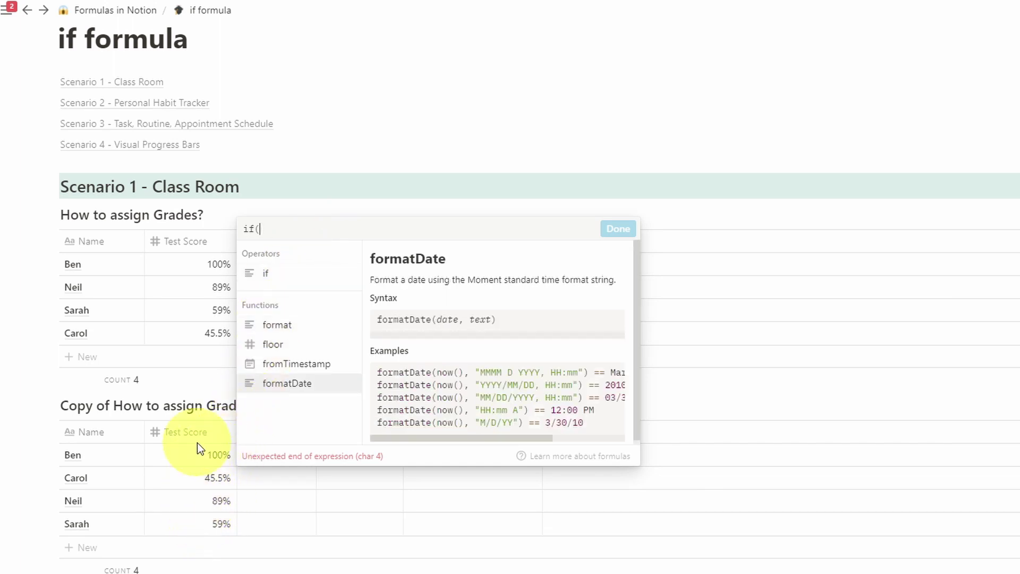
left_click(268, 226)
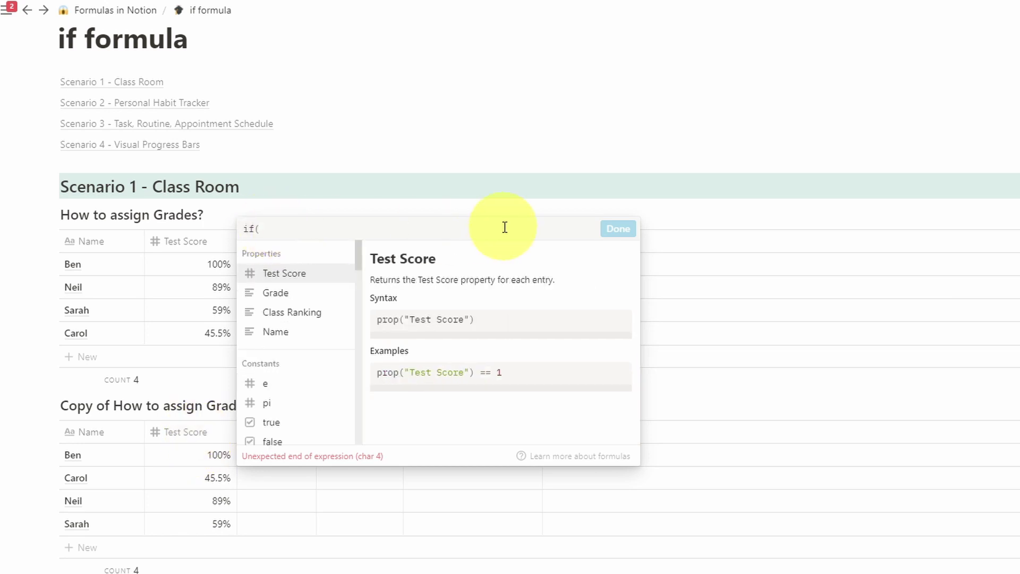
type("test")
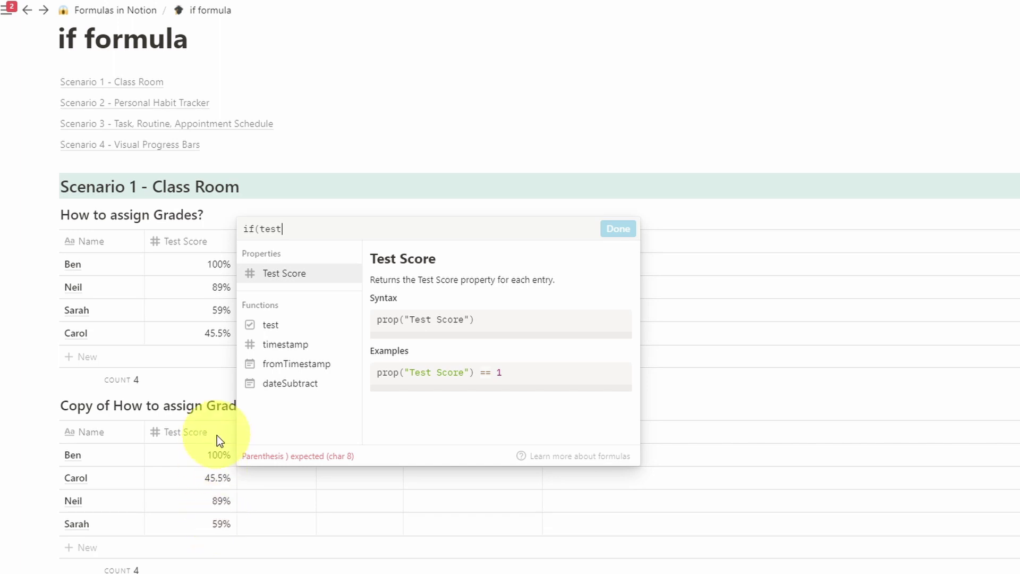
left_click(335, 274)
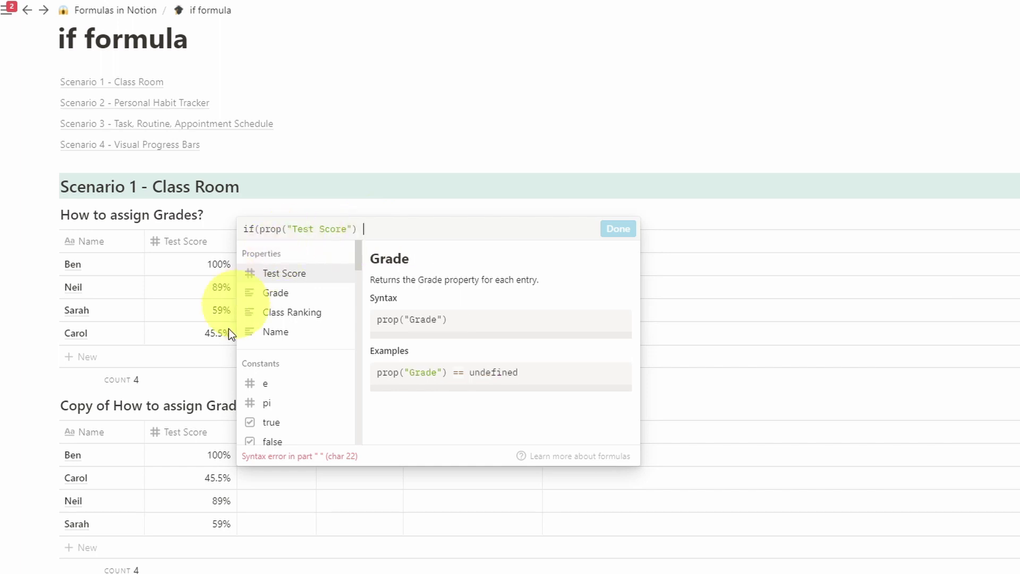
Step: Complete the Pass or Fail formula as if(prop("Test Score") >= 0.5, "Pass", "Fail") and apply it
type("<")
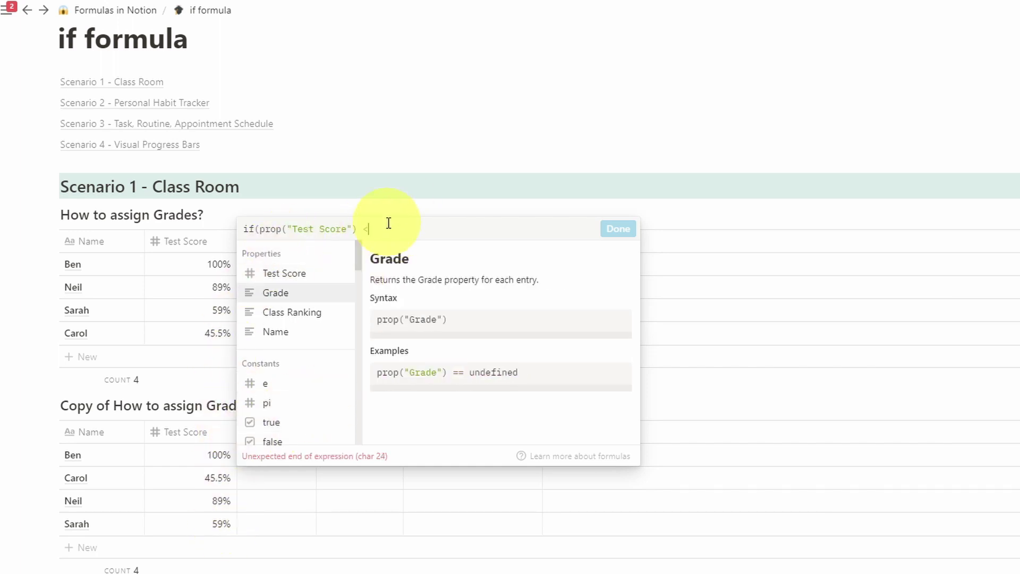
key("BackSpace")
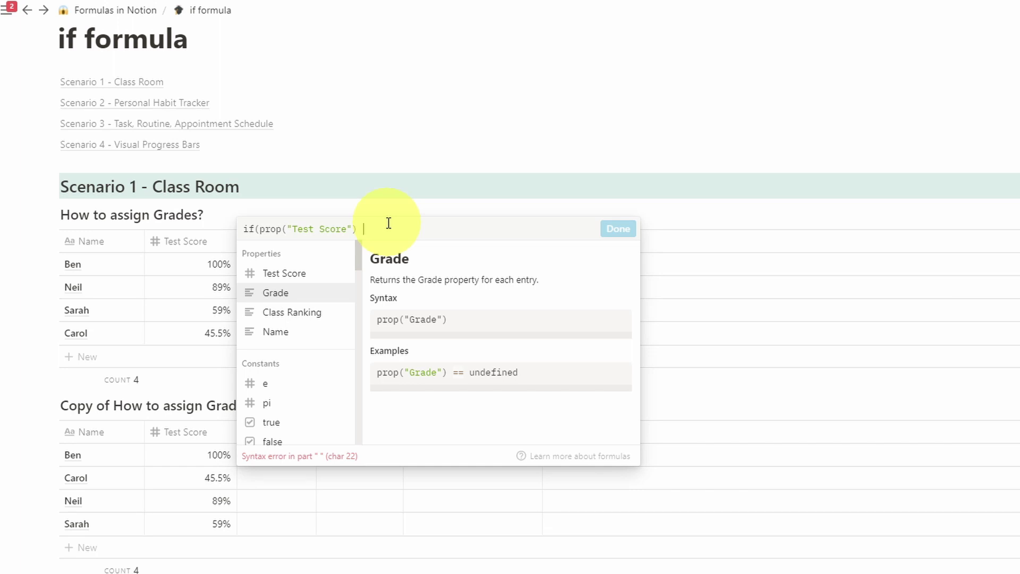
type(">")
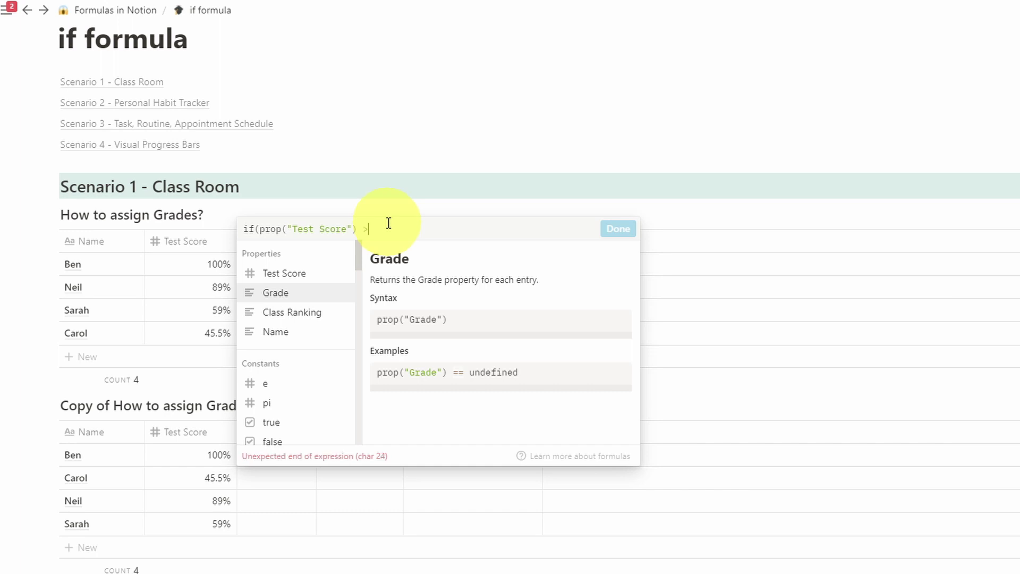
type("=")
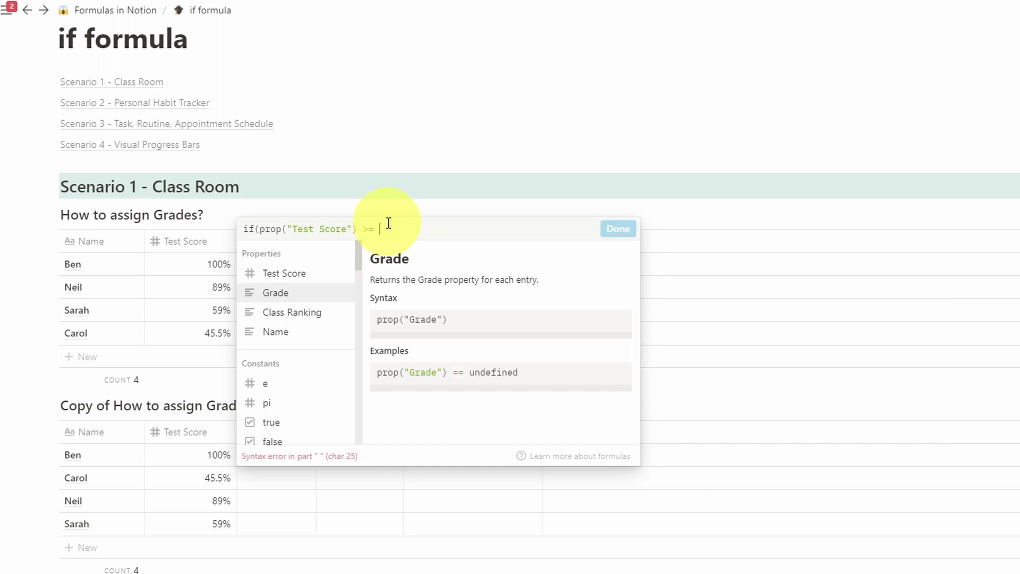
type(" 0.5,")
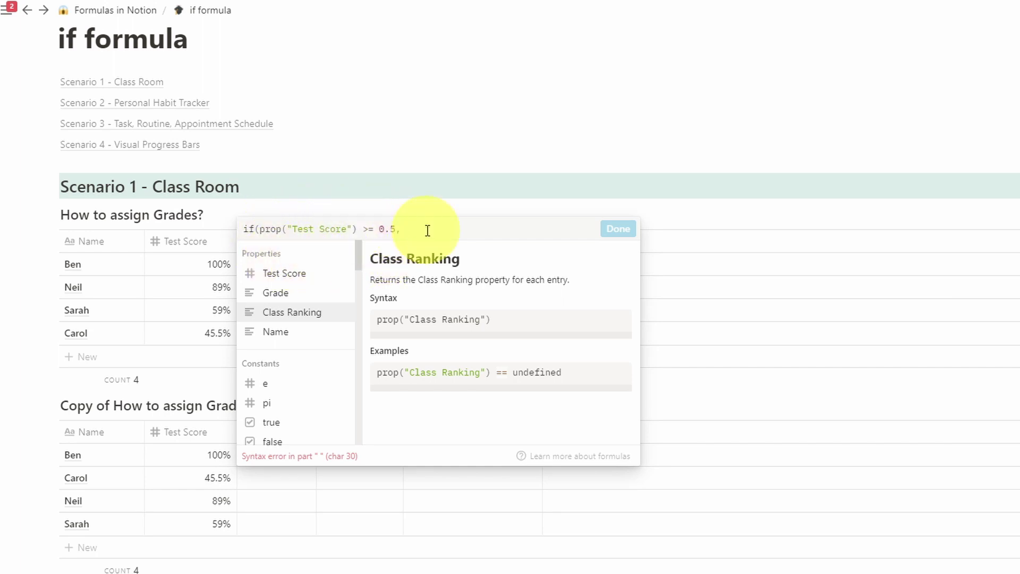
key("BackSpace")
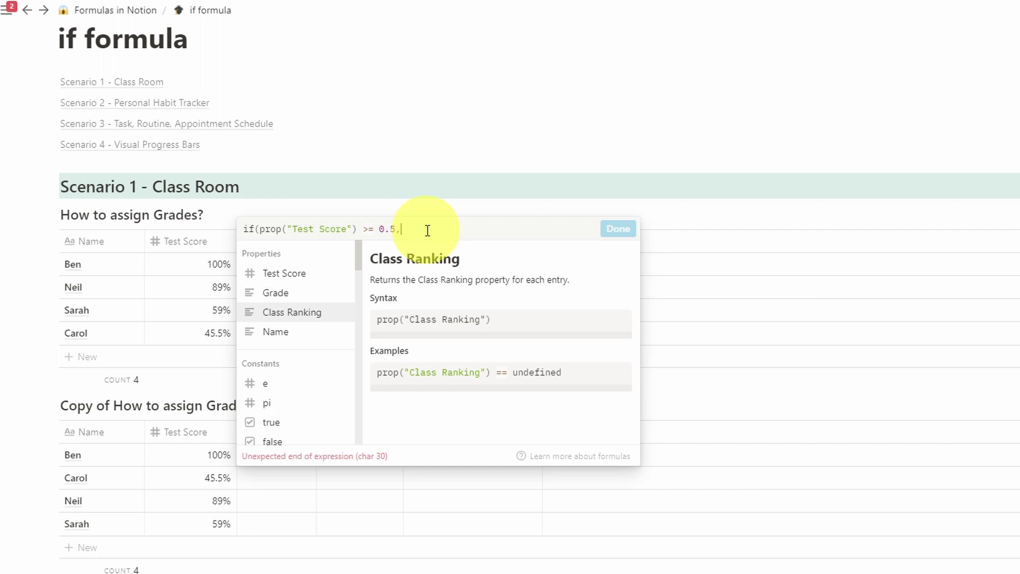
type("\"")
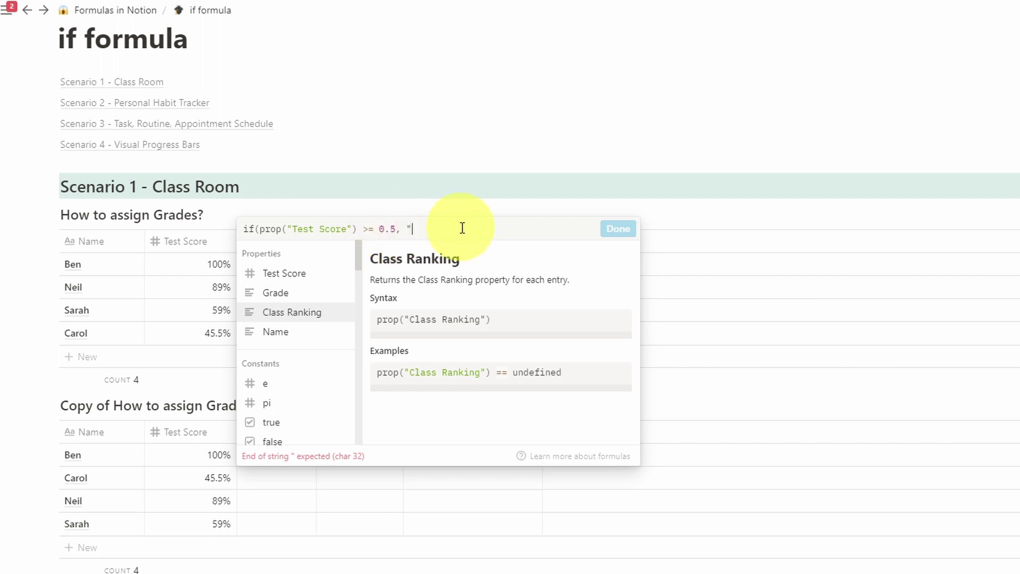
type("Pass\",")
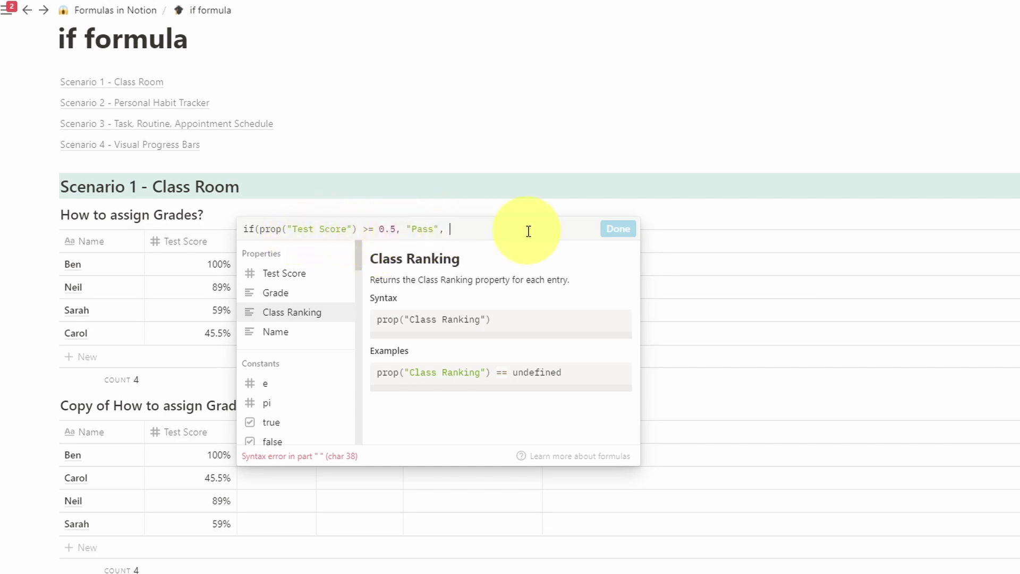
type("\"Fail")
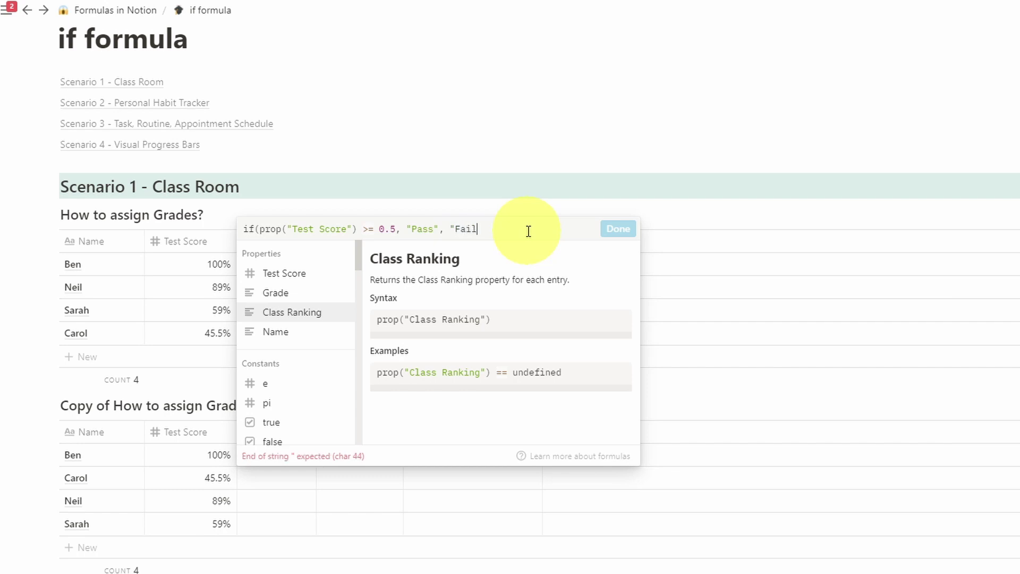
type("\"")
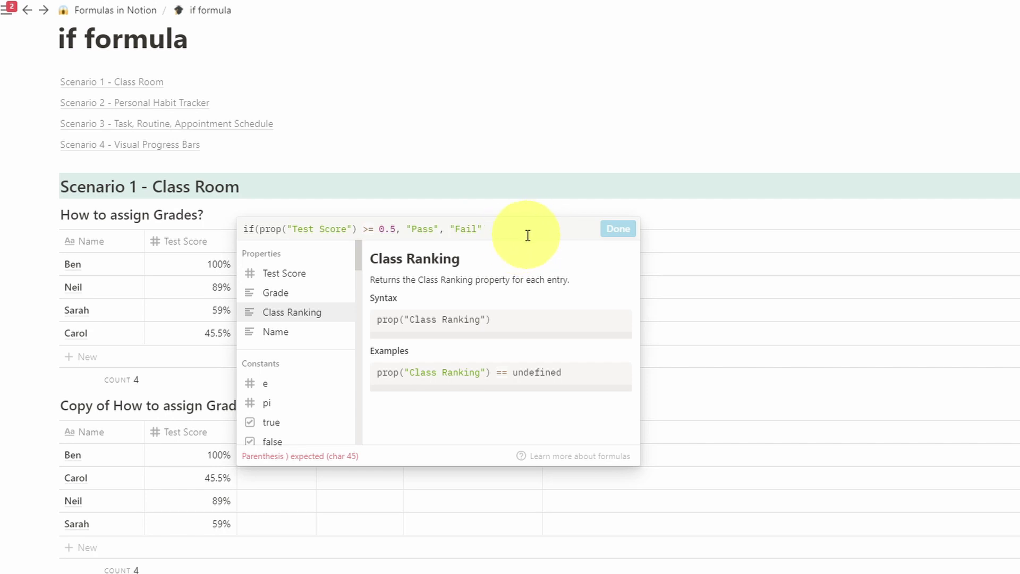
type(")")
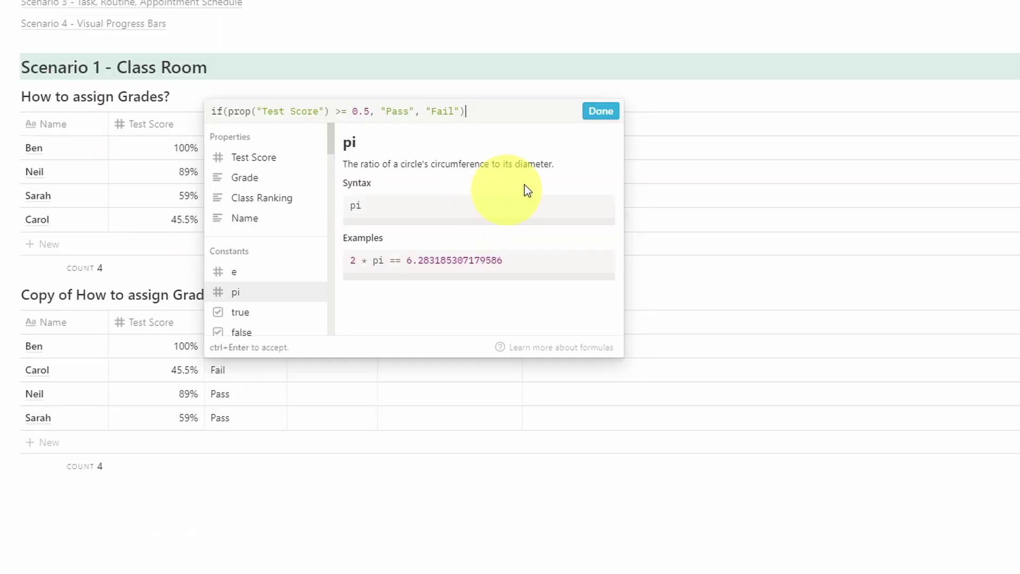
left_click(591, 121)
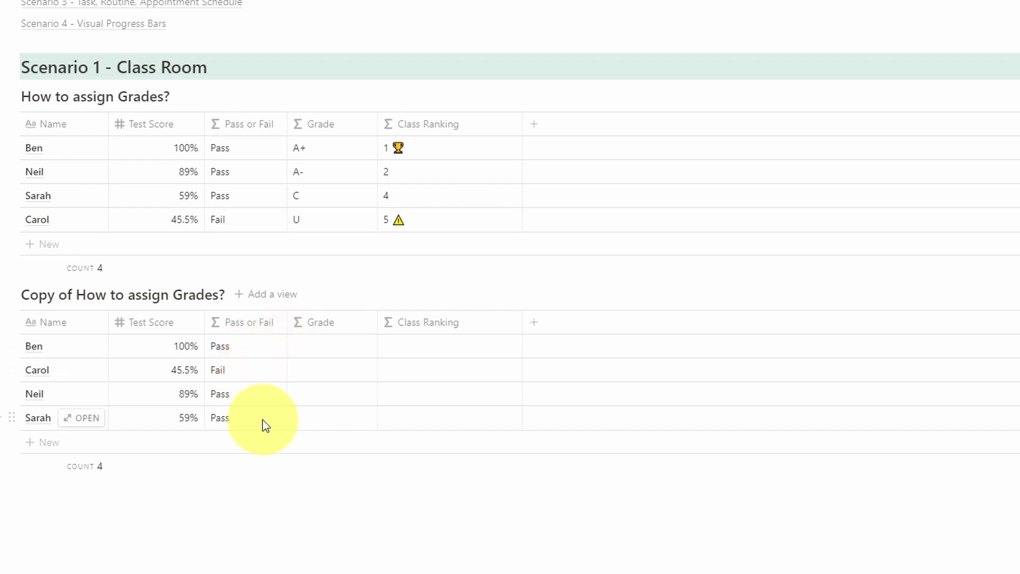
Step: Insert an empty code block below the copied grades table
left_click(412, 289)
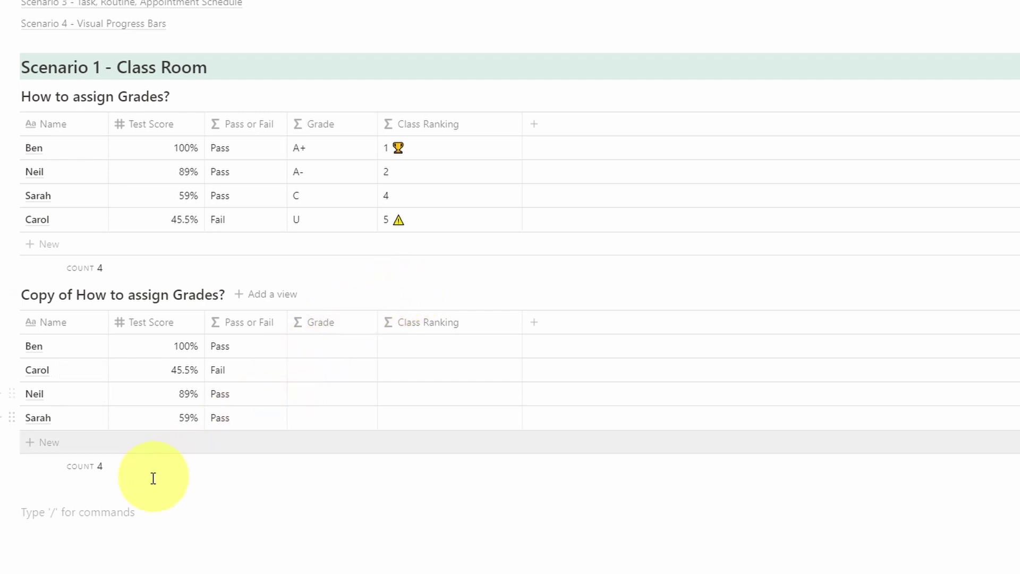
type("/code")
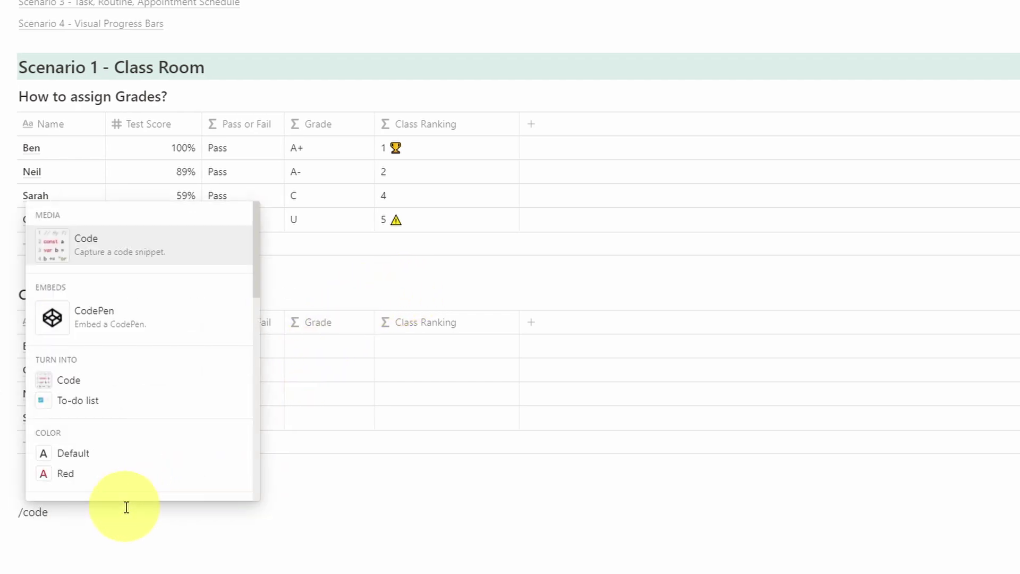
key("Return")
Step: Copy the whole Pass or Fail formula from the copied table into the new code block
left_click(260, 344)
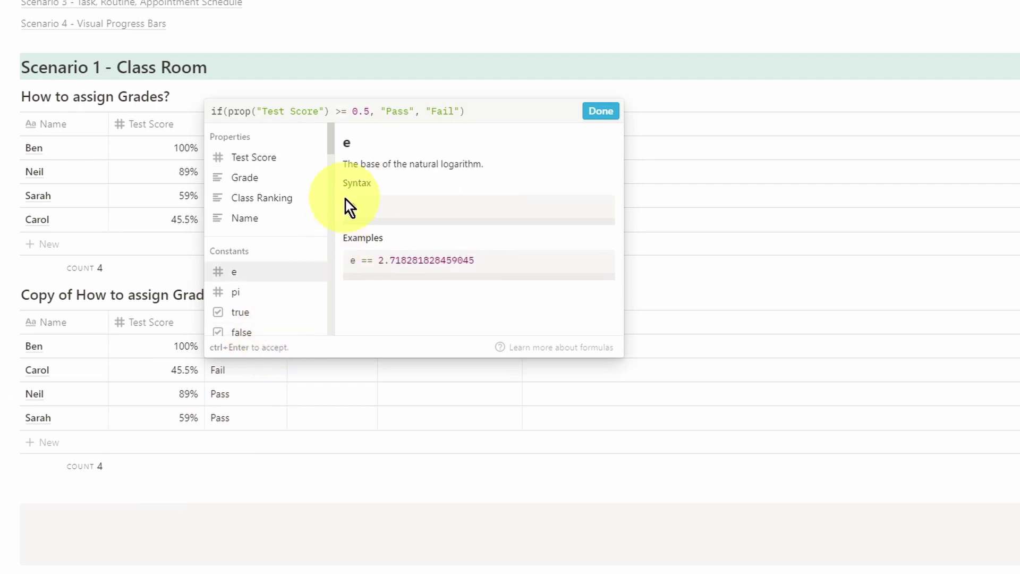
triple_click(365, 110)
key("ctrl+c")
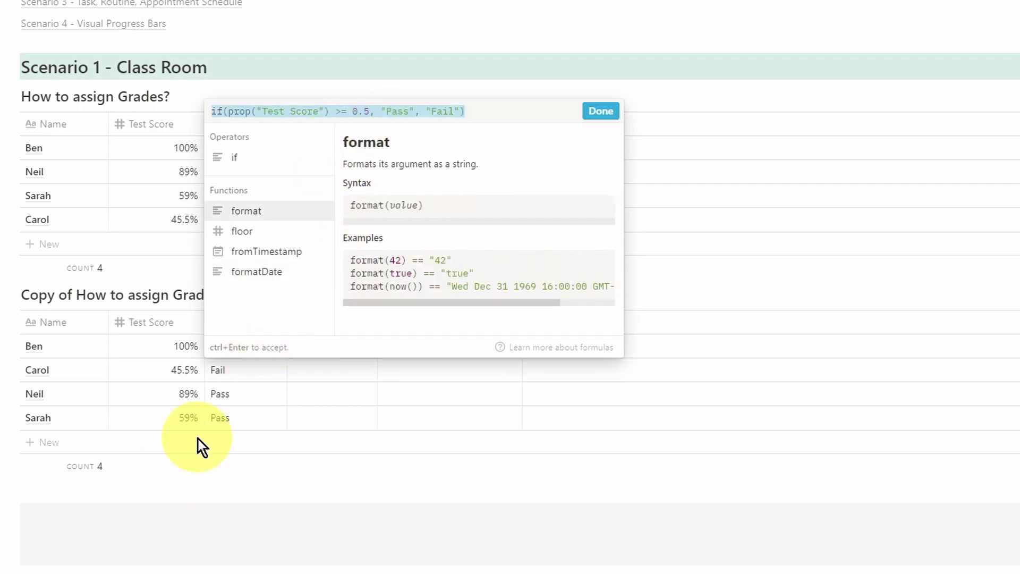
left_click(859, 505)
key("ctrl+v")
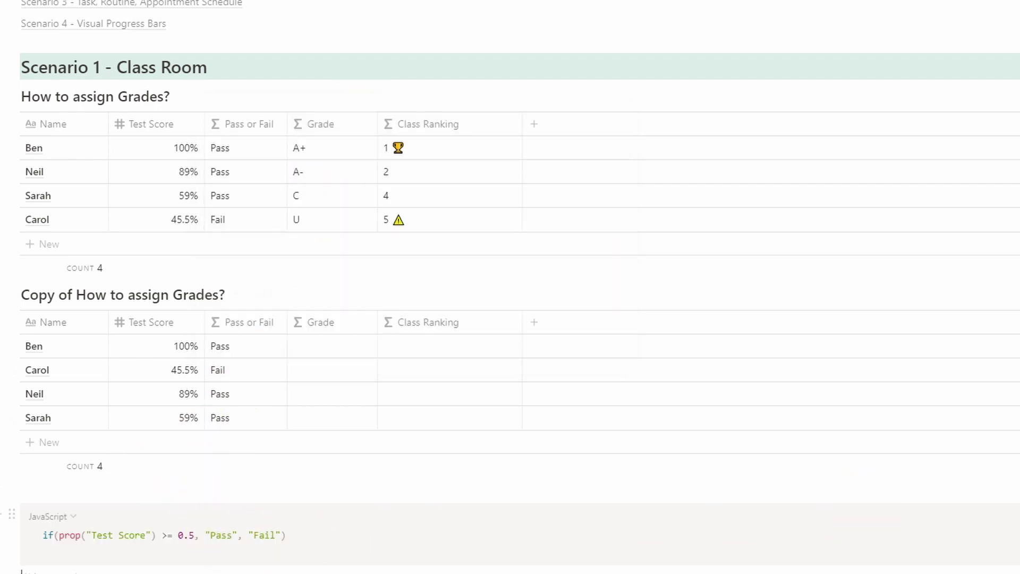
scroll(239, 478, "down", 1)
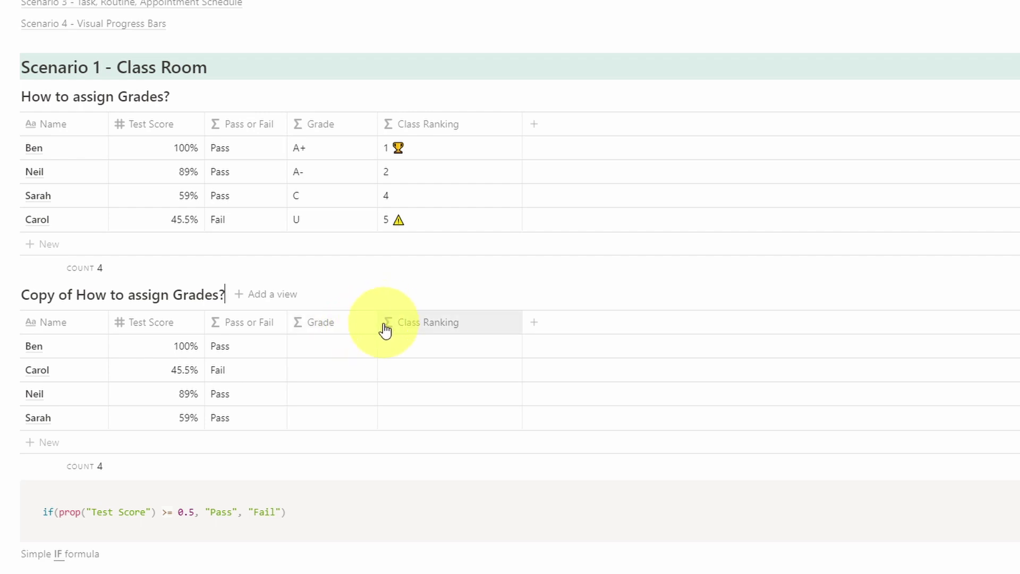
Step: Set the copied table's Grade property type to Formula and begin its formula with if(prop("Test Score") >= 0.9, "A+",
left_click(365, 329)
mouse_move(393, 105)
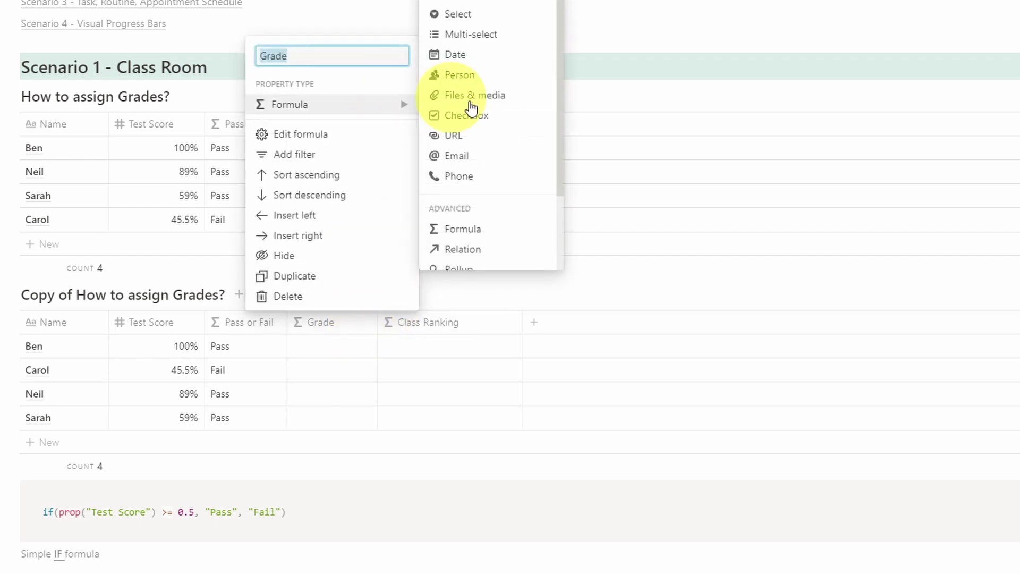
left_click(489, 230)
left_click(339, 347)
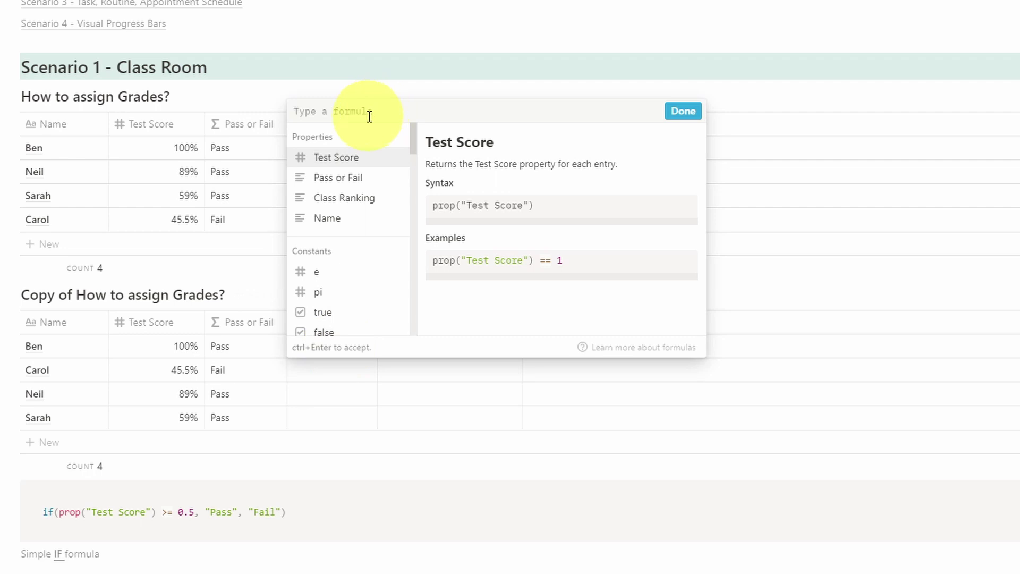
type("if(prop(\"Test Score")
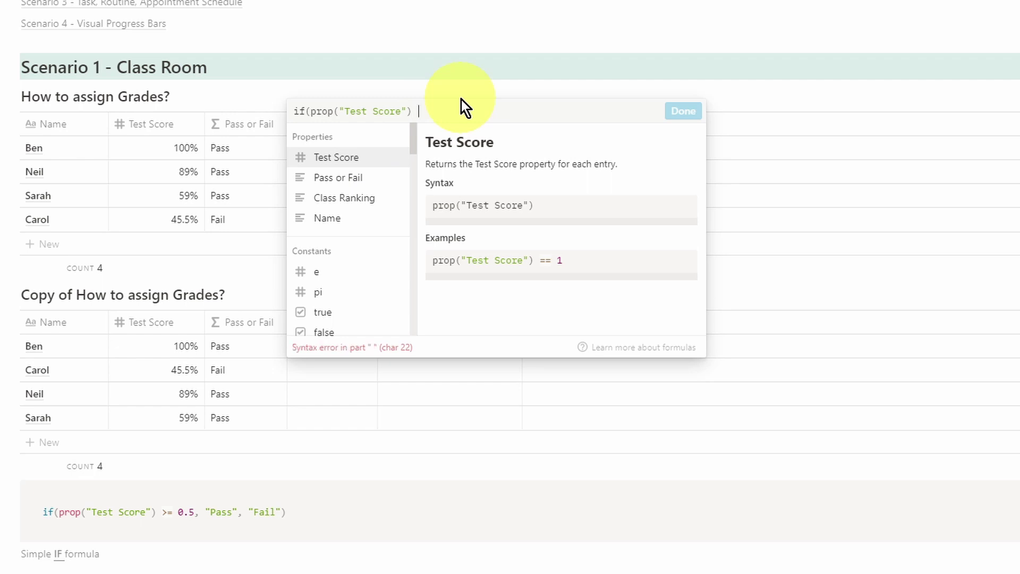
type(">")
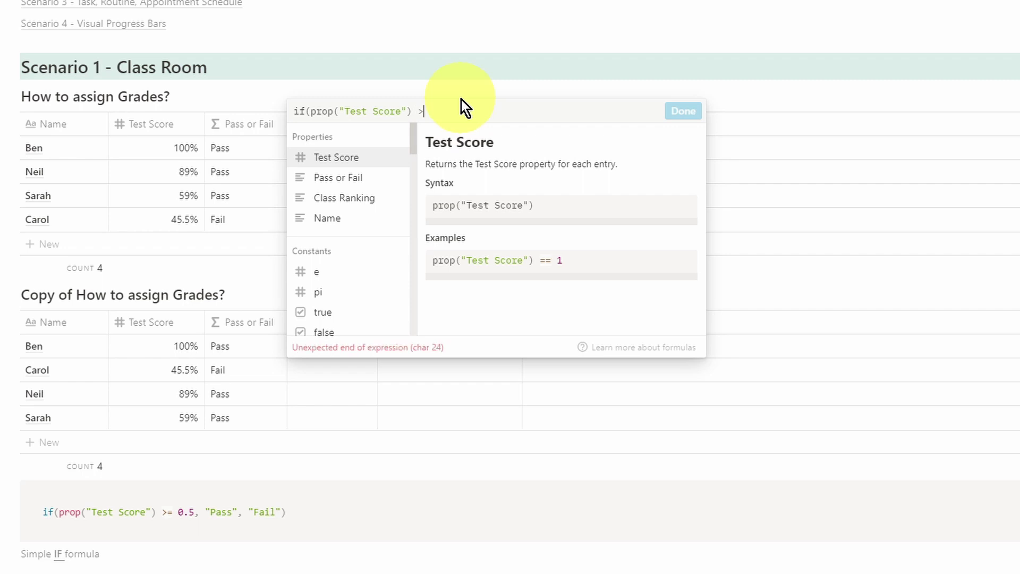
type("= 0.")
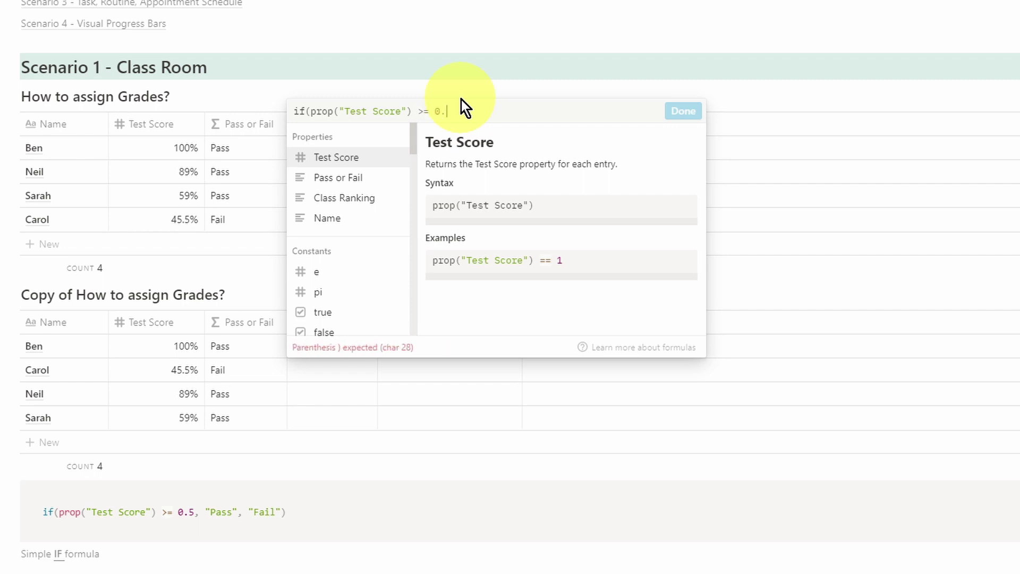
type("9, ")
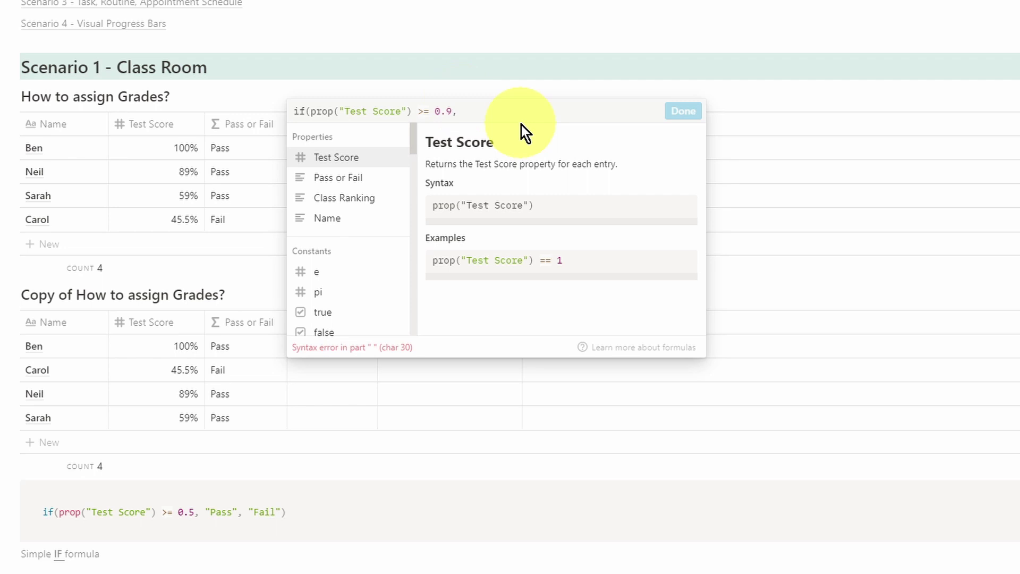
type("\"A+\",")
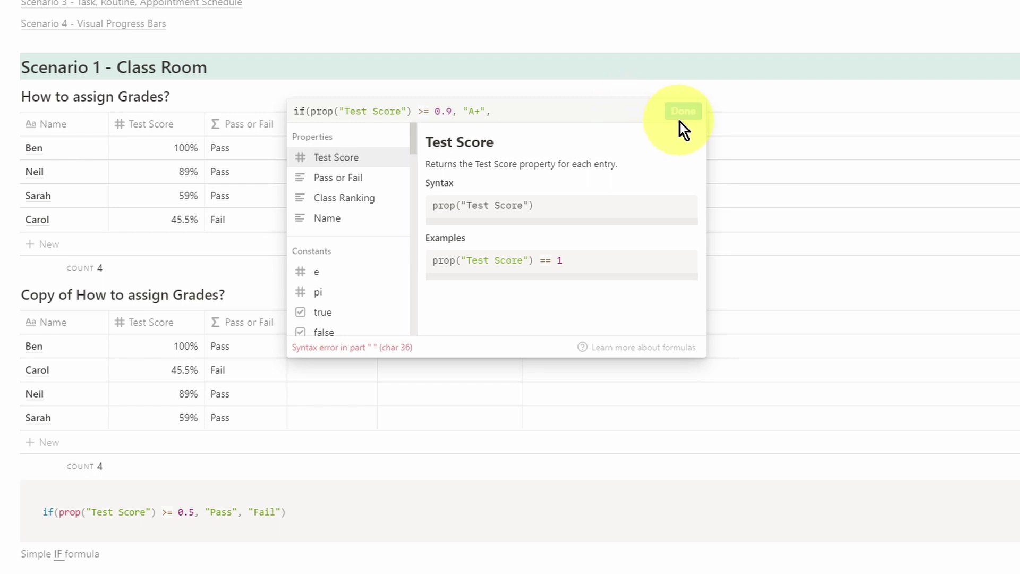
Step: Extend the Grade formula with a nested if(prop("Test Score") >= 0.8, "A-", and begin another nested if
type("if(")
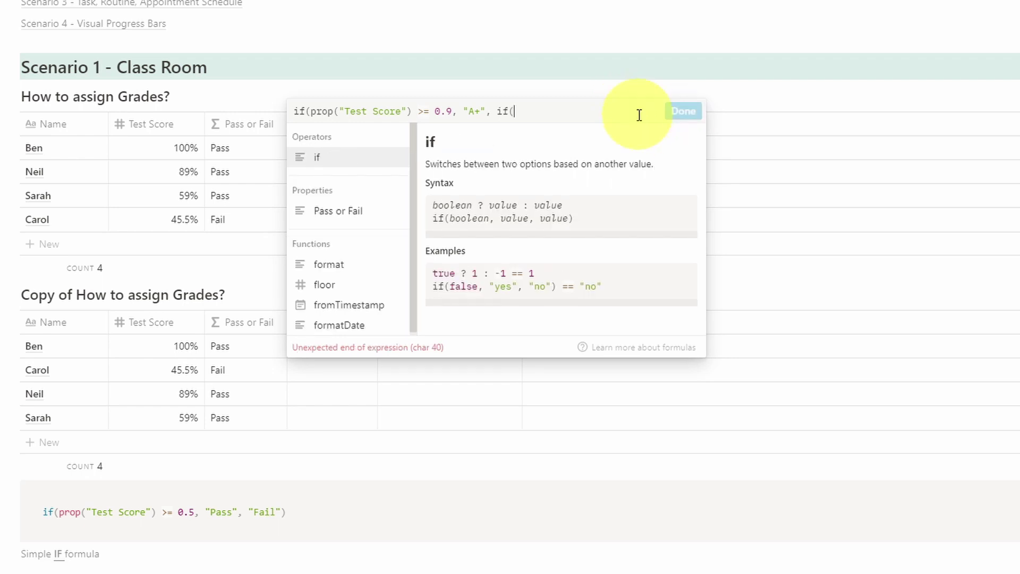
type("prop(\"Test Score\")")
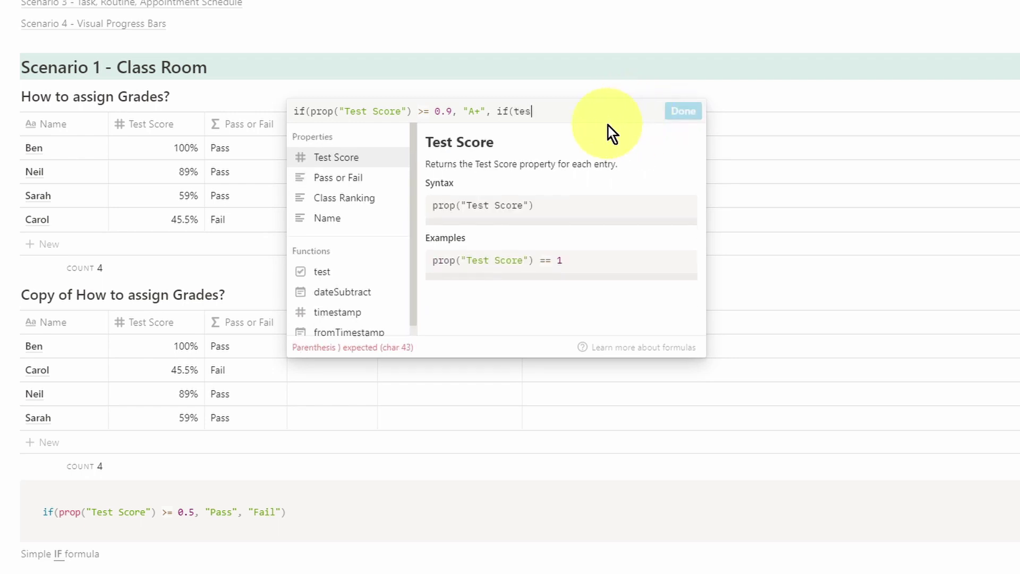
type(" >= ")
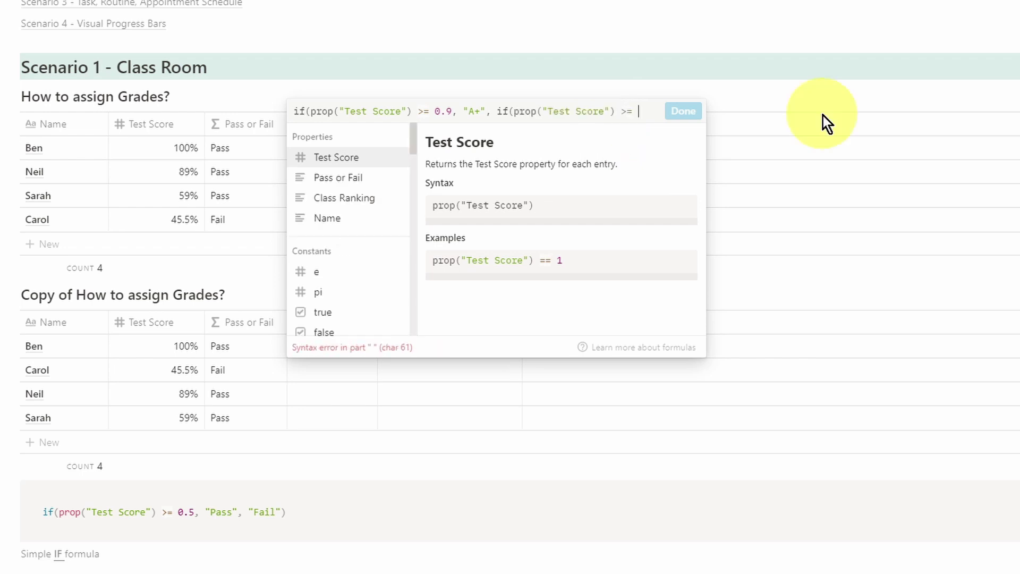
type("0.8, ")
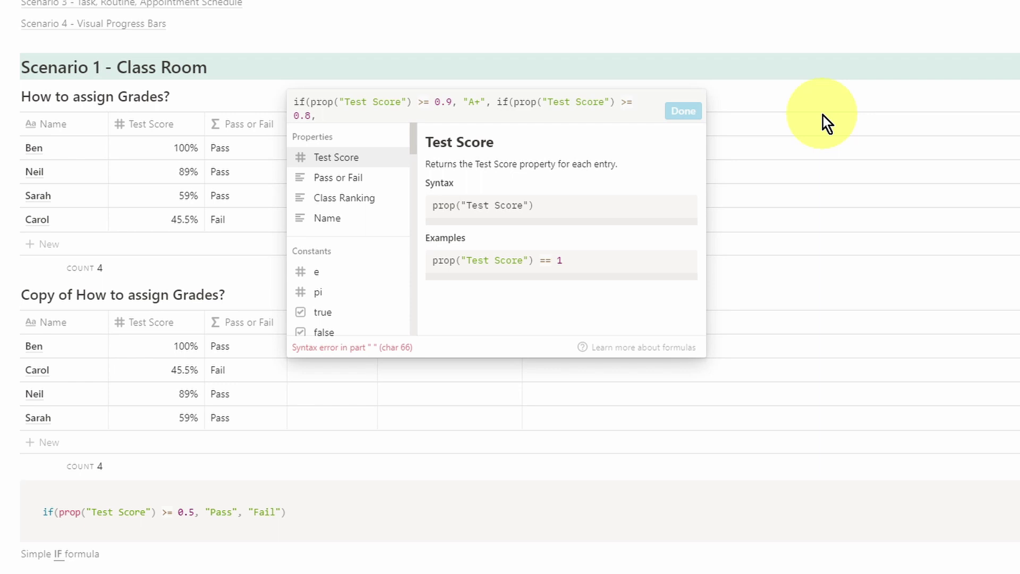
type("\"A-\", if")
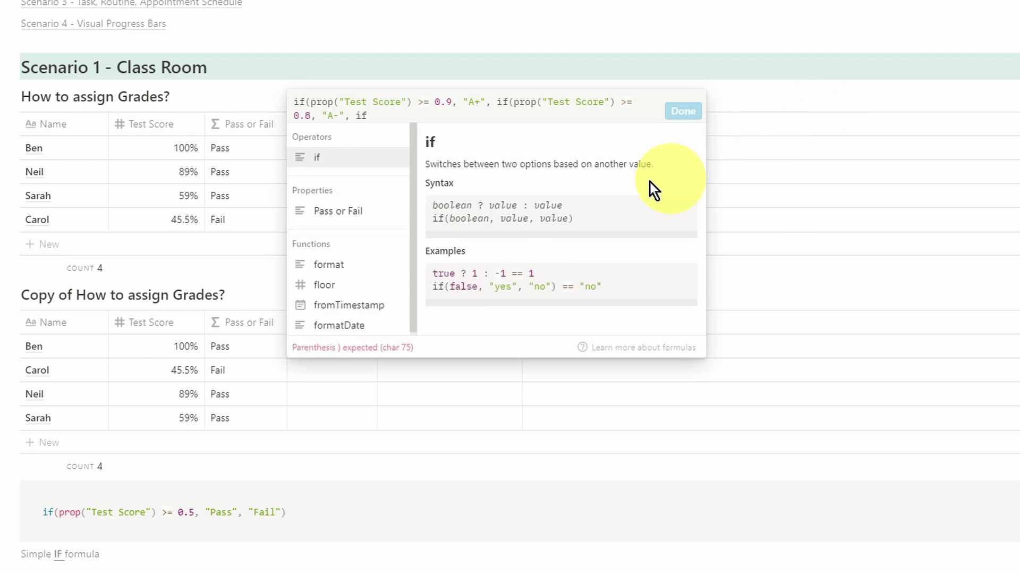
Step: Complete the last nested condition of the Grade formula as if(prop("Test Score") >= 0.5, "C", "U"))) and apply the formula
left_click(375, 168)
type("prop")
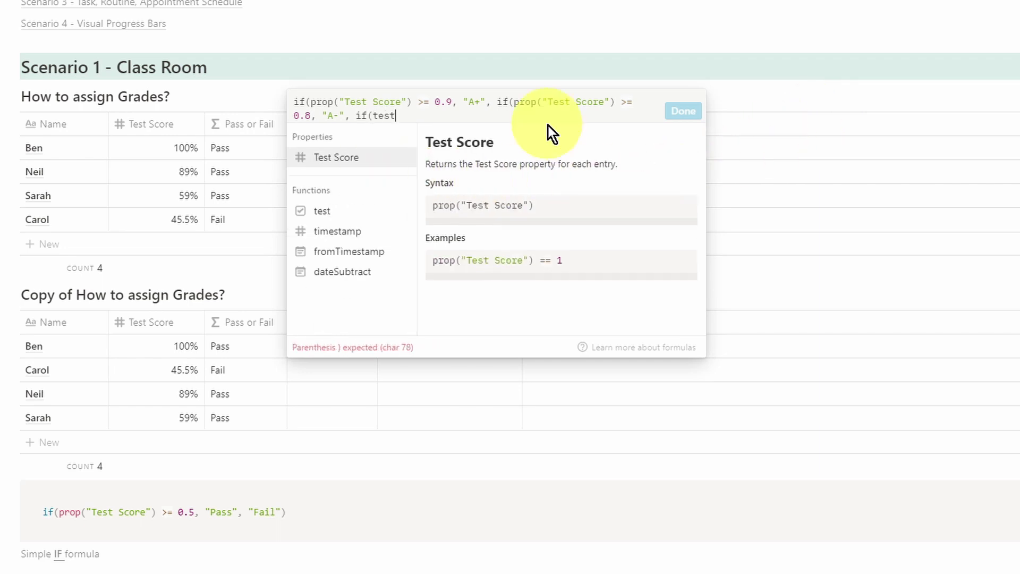
left_click(392, 159)
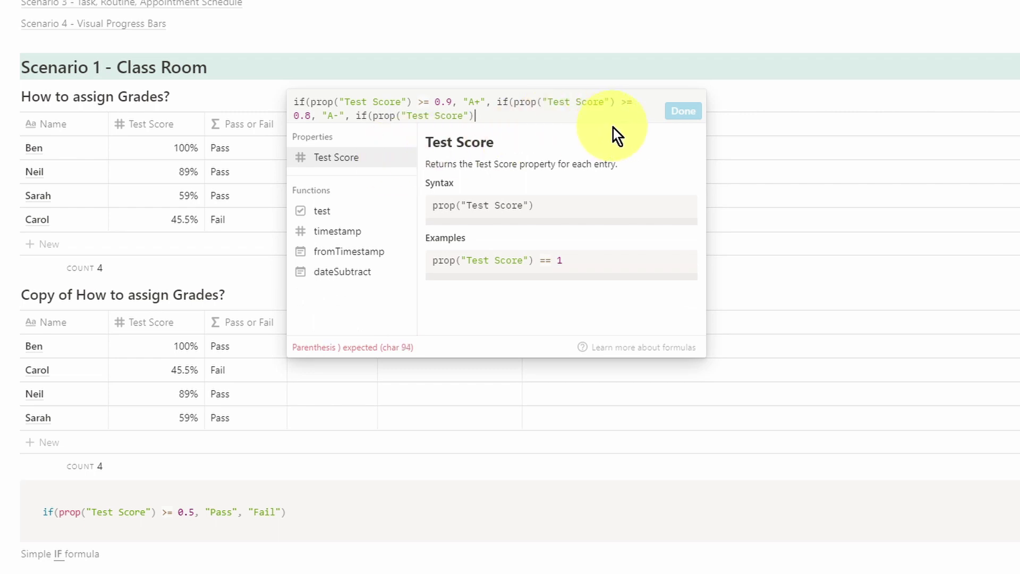
type(">= ")
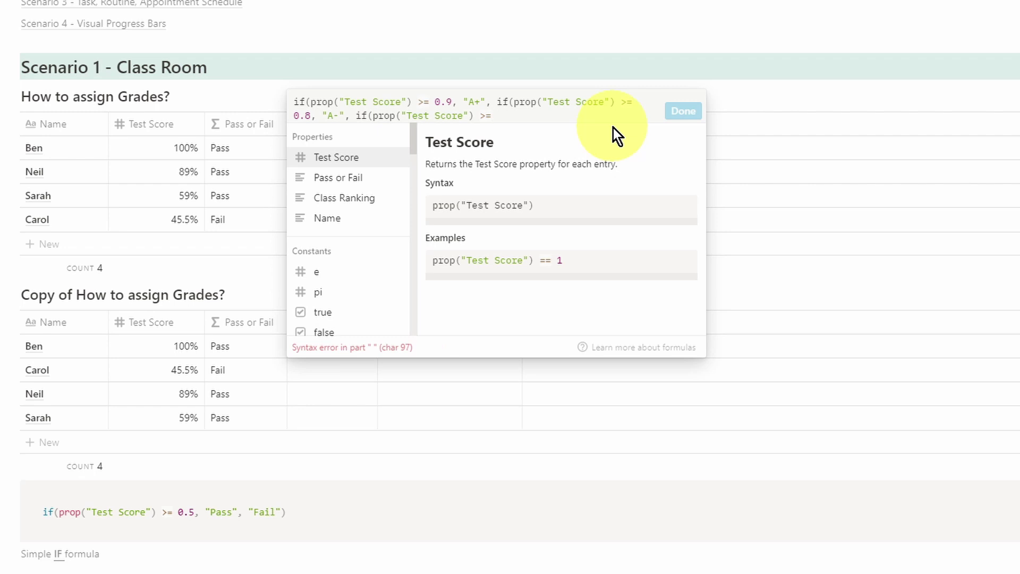
type("0.5, \"C")
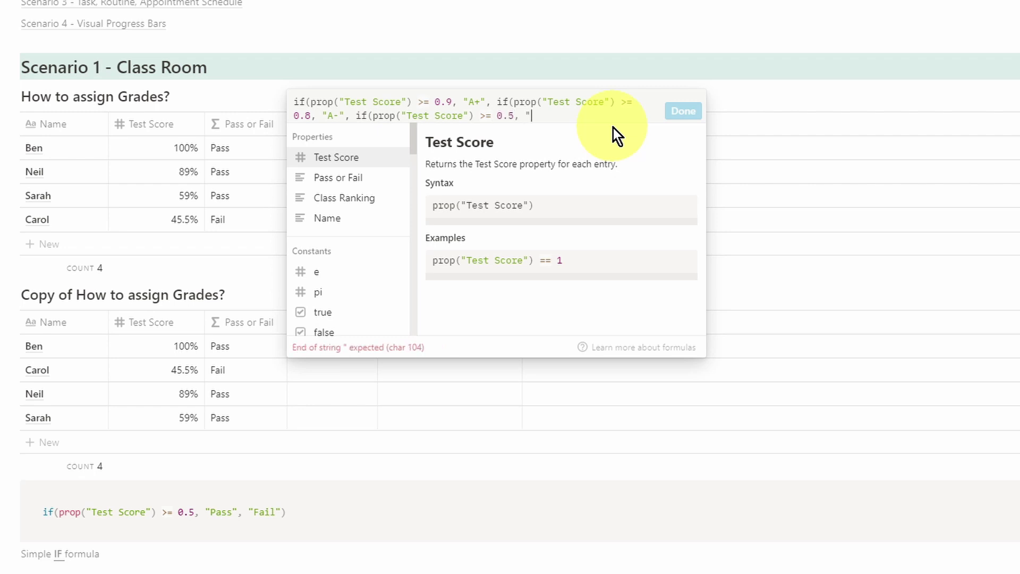
type("\", ")
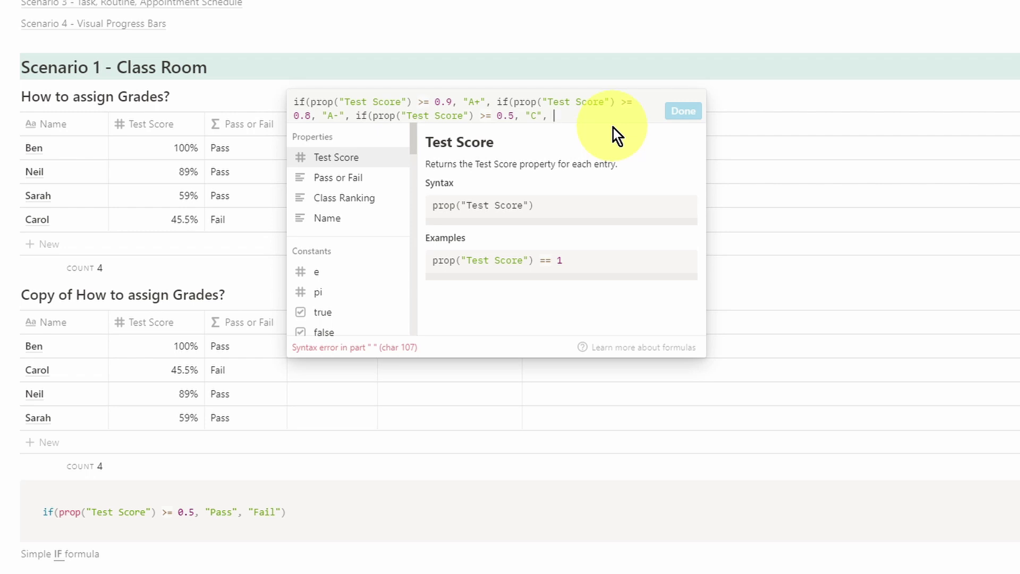
type("\"")
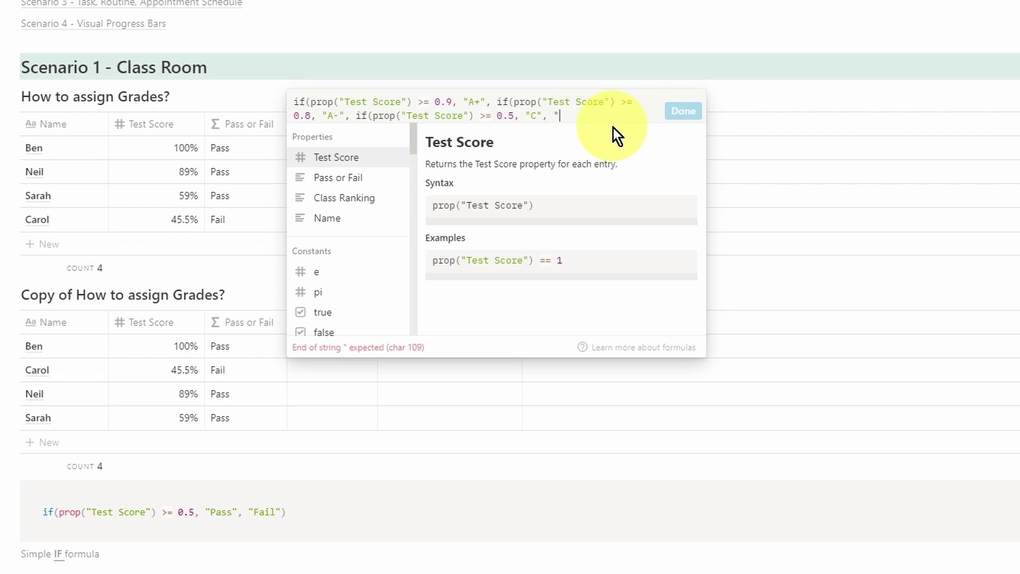
type("U\"")
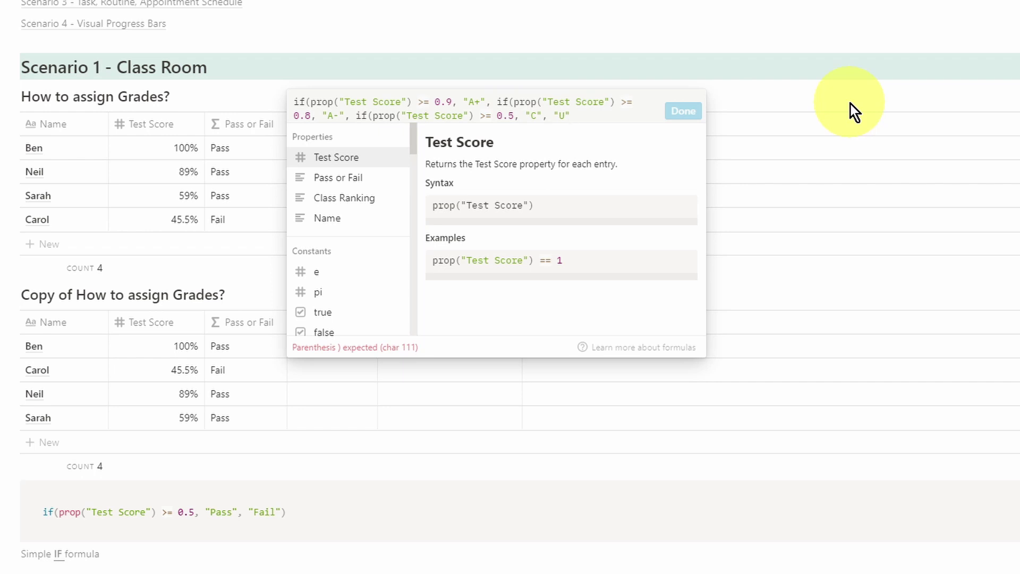
type(")))")
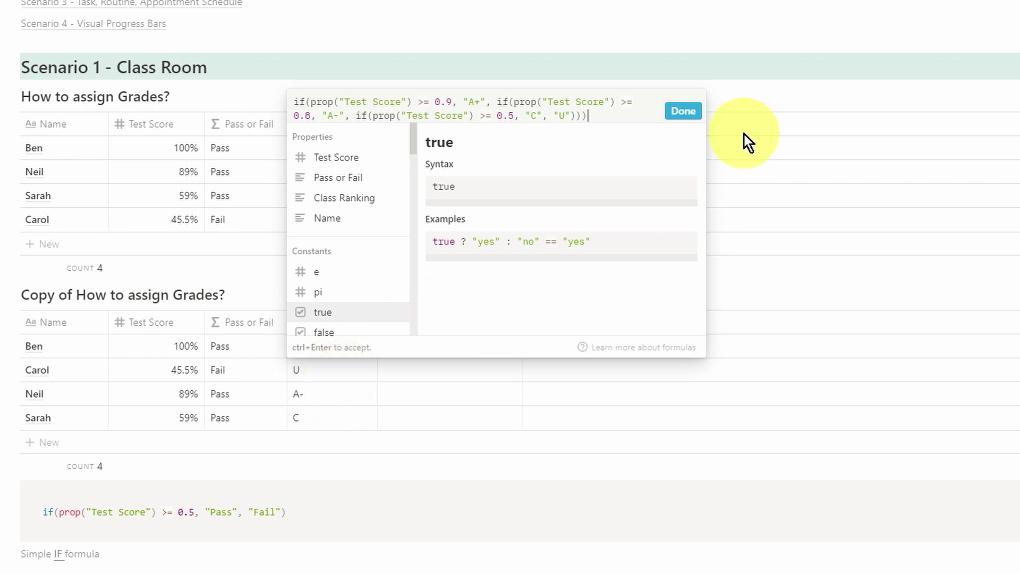
left_click(683, 111)
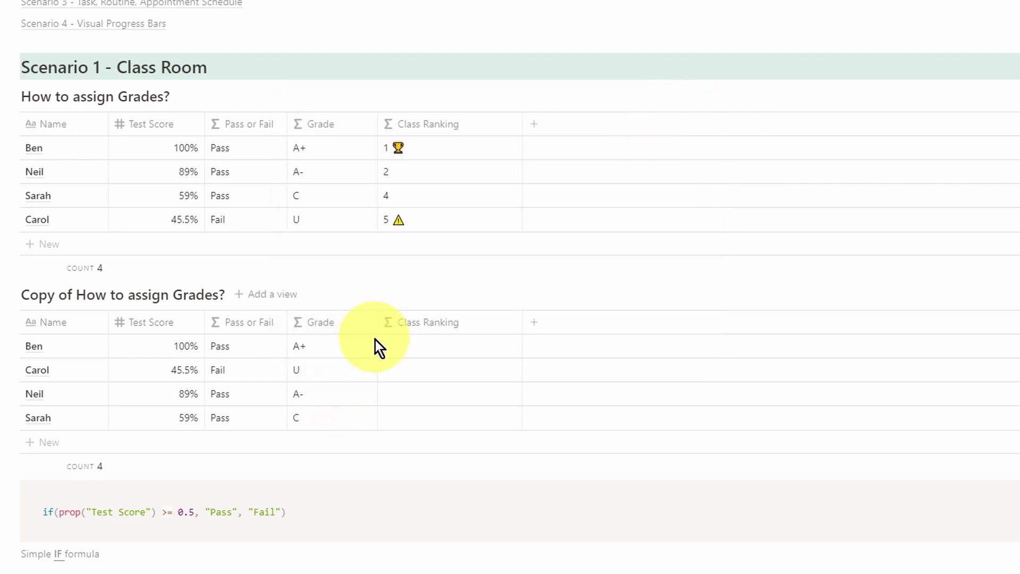
Step: Copy the whole Grade formula from the copied table into the empty code block captioned "IF formula with great than combinations"
left_click(331, 343)
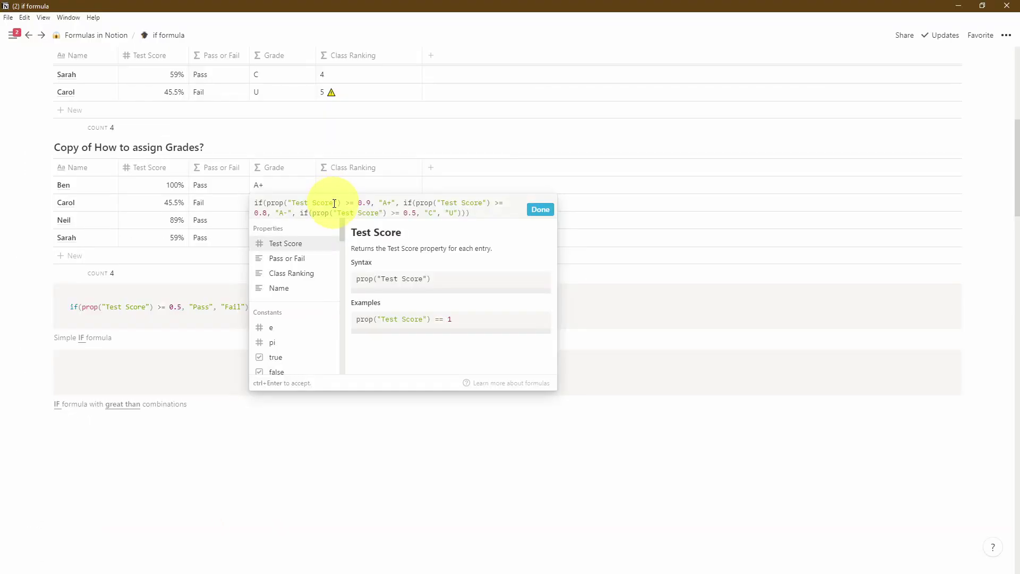
key("ctrl+a")
key("ctrl+c")
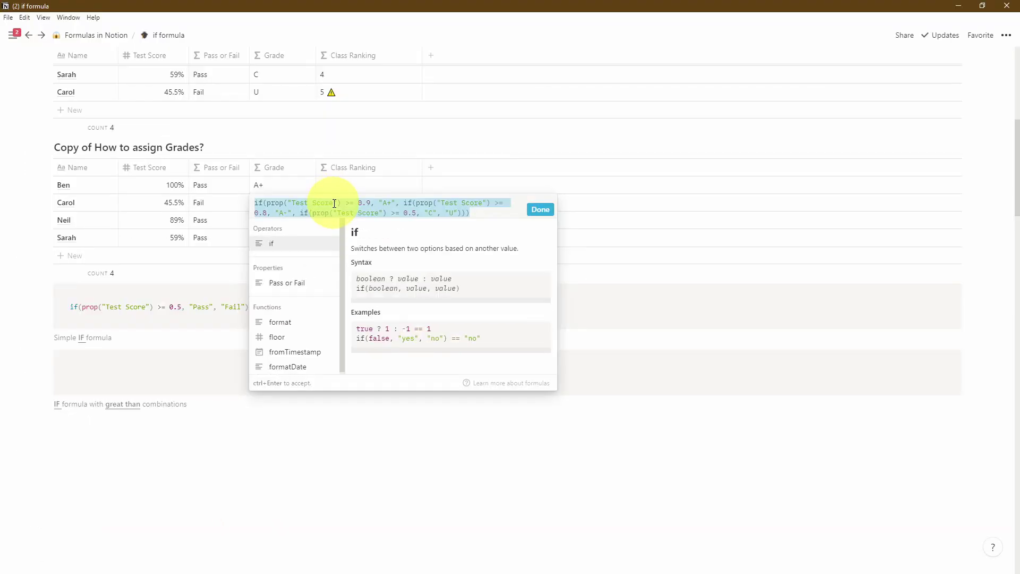
left_click(186, 366)
key("ctrl+v")
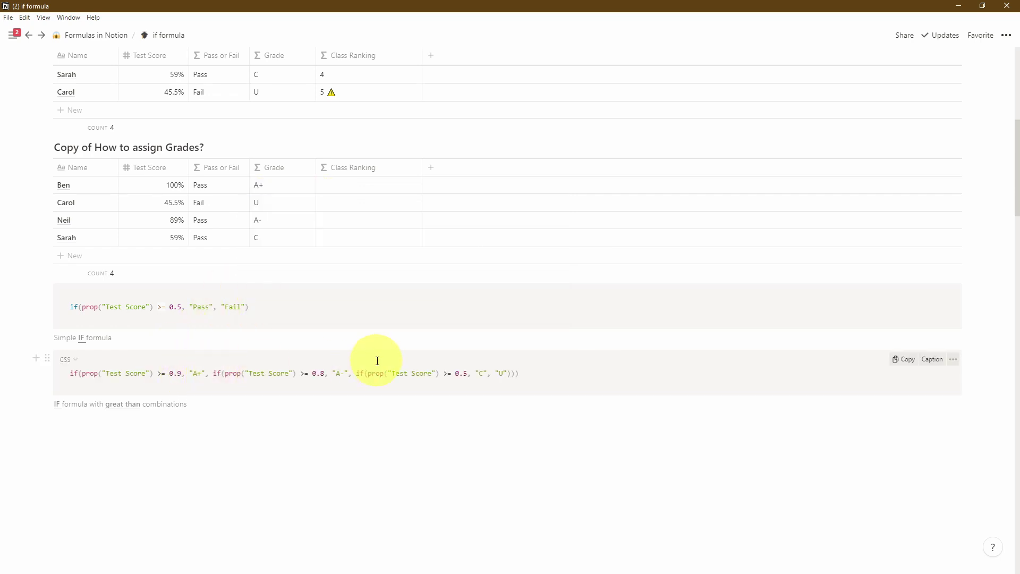
Step: Split the Grade formula in the code block so each if condition and each closing parenthesis has its own line
key("Return")
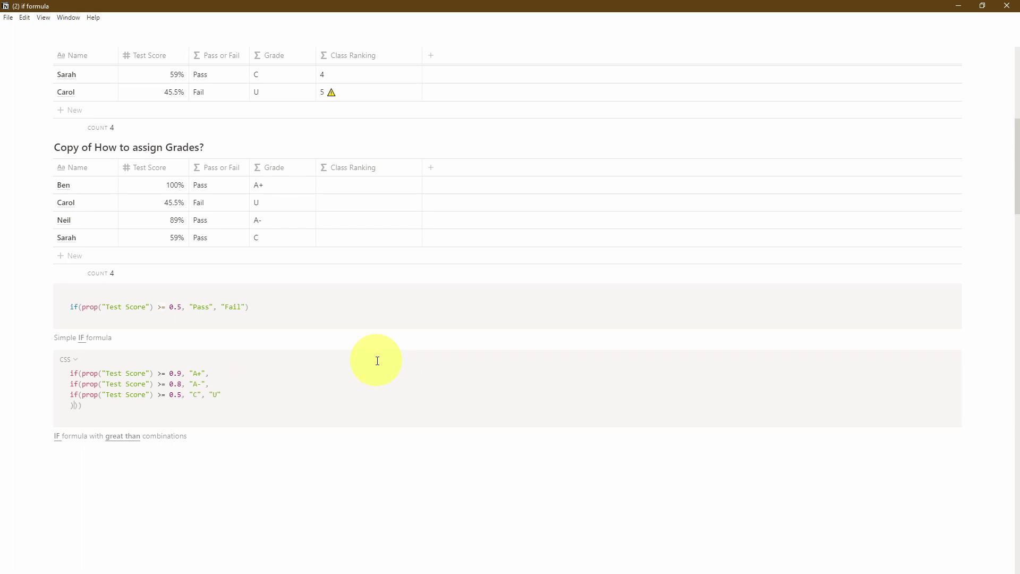
key("Return")
key("Return")
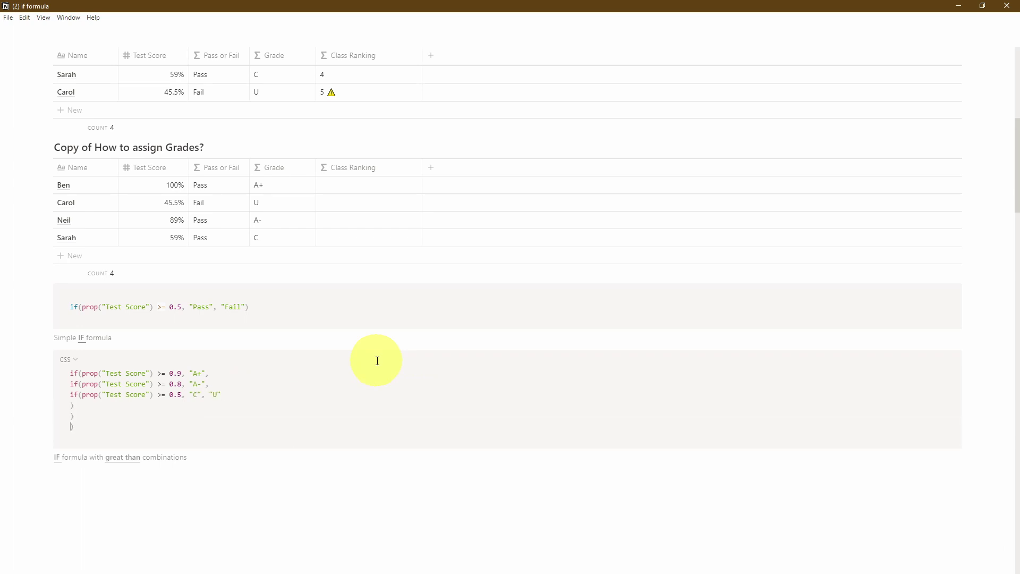
Step: Review the Grade formula in the 45.5% row and examine the 0.8 "A-" condition line in the code block
left_click(280, 205)
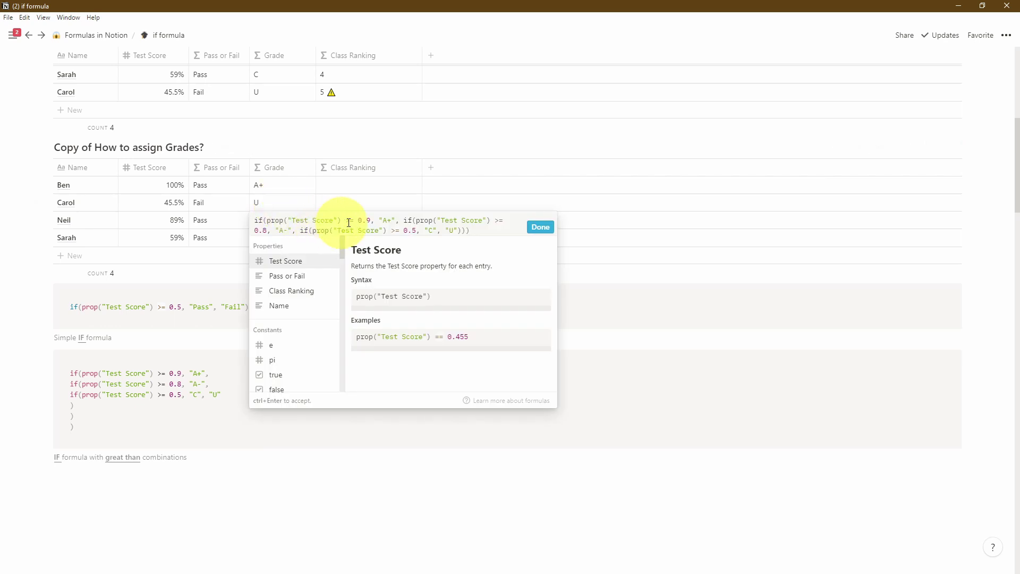
left_click(198, 389)
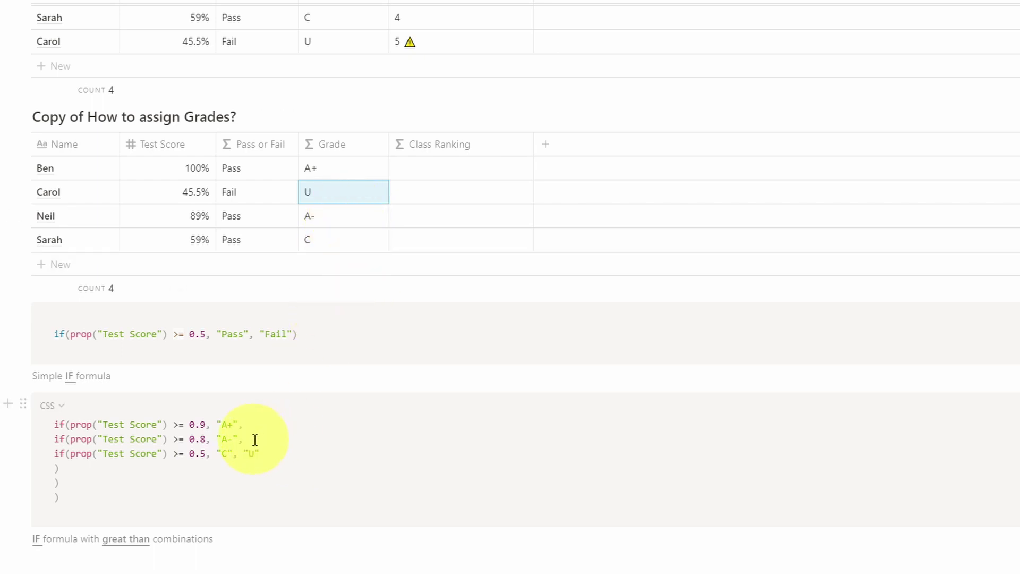
left_click_drag(255, 439, 72, 439)
left_click_drag(59, 437, 55, 438)
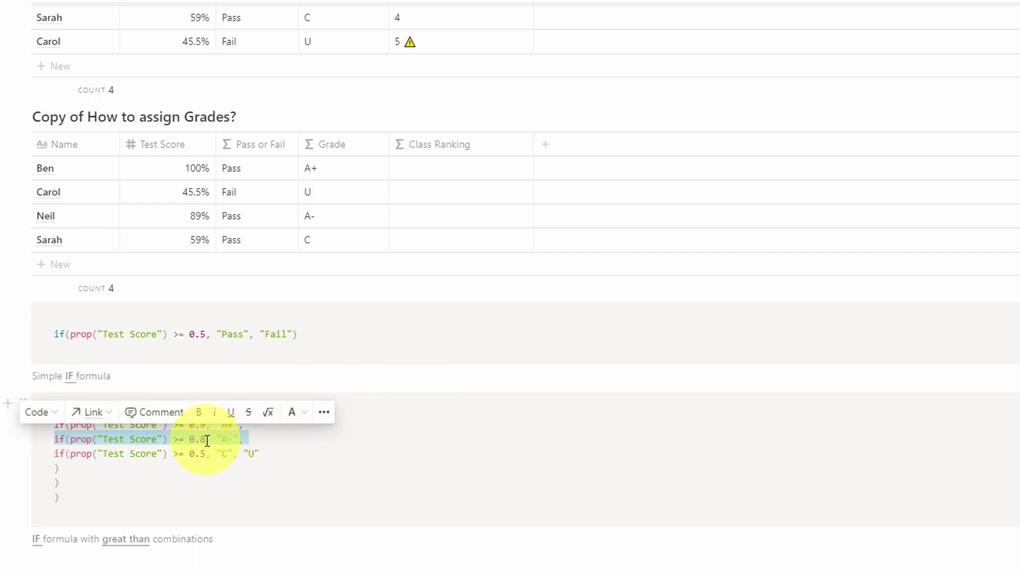
left_click(206, 424)
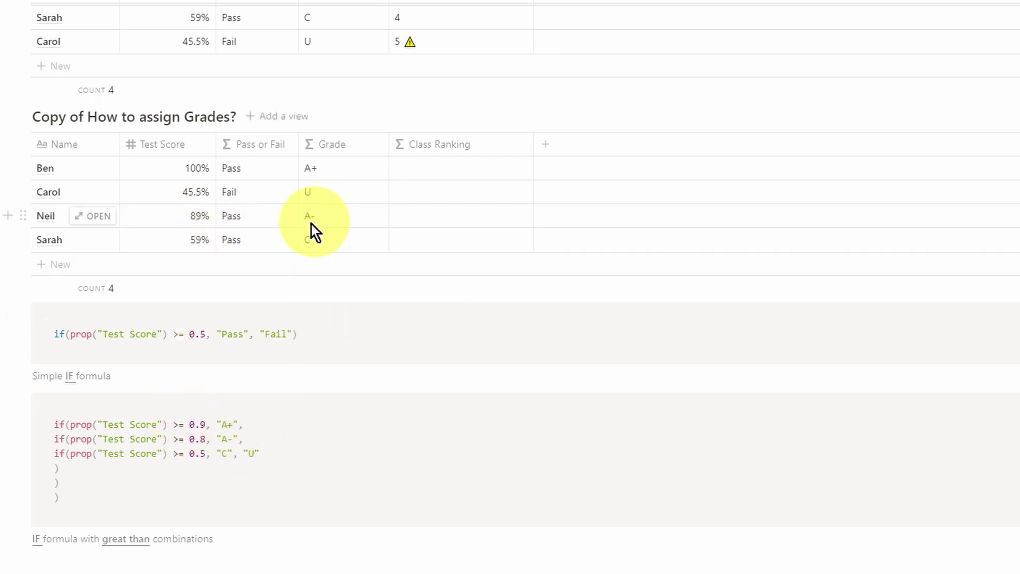
Step: Try 91% as the test score in the copied table's third row and restore it to 89%
left_click(197, 217)
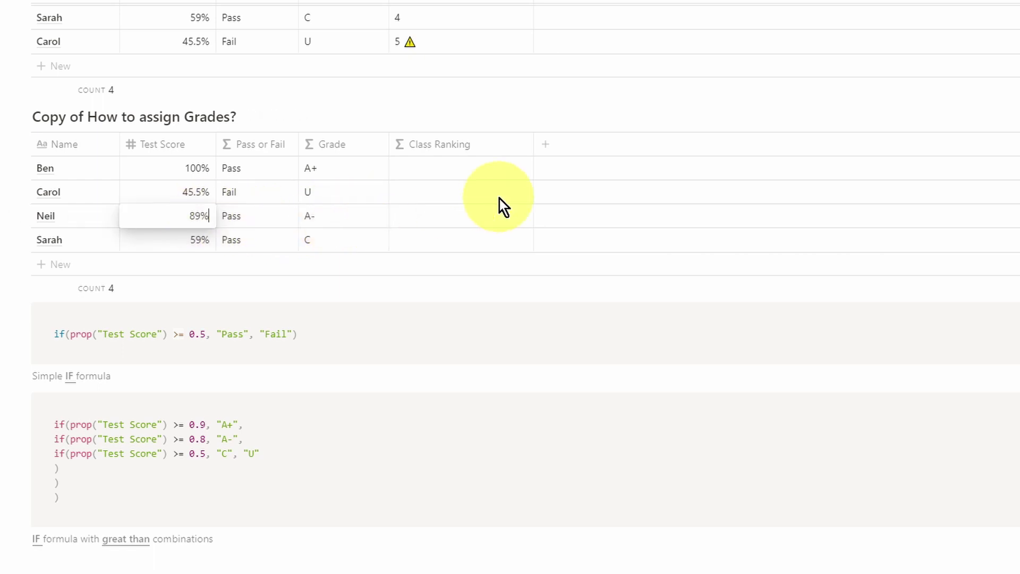
key("Left")
key("BackSpace")
key("BackSpace")
type("91")
key("BackSpace")
key("BackSpace")
type("89")
key("Escape")
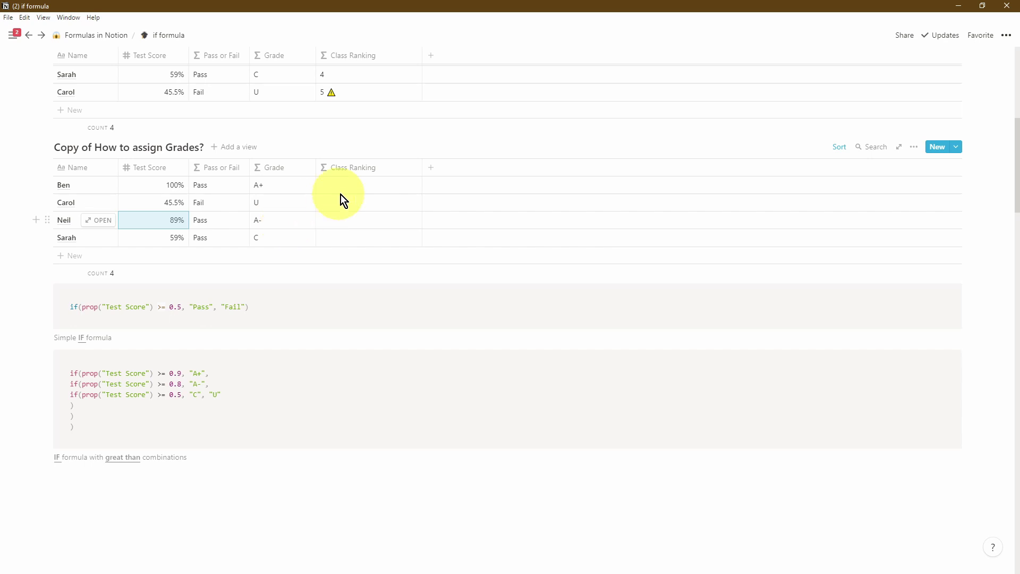
Step: Begin the Class Ranking formula in the copied table with if(prop("Grade") == "A+", as its first condition
left_click(388, 171)
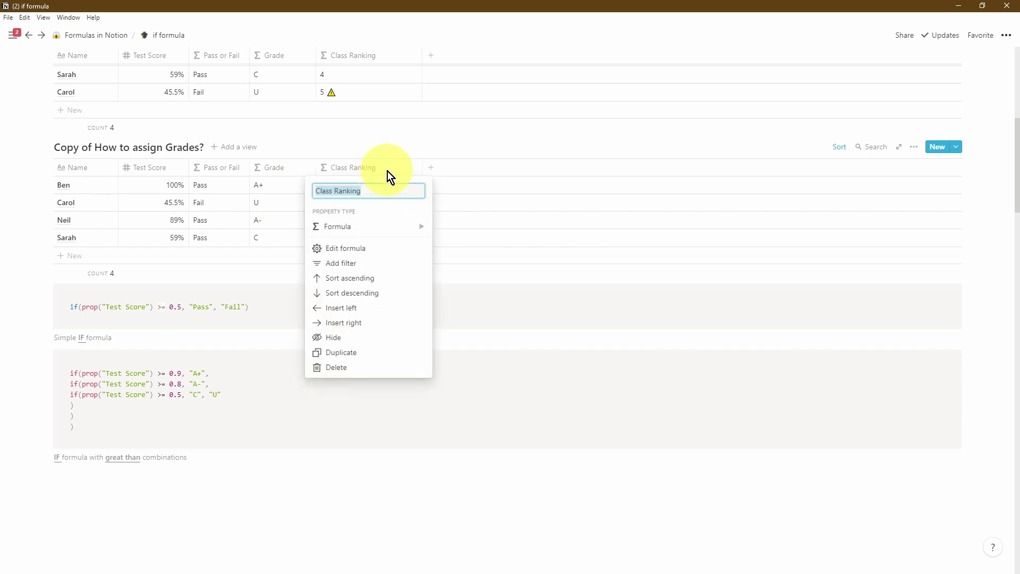
key("Escape")
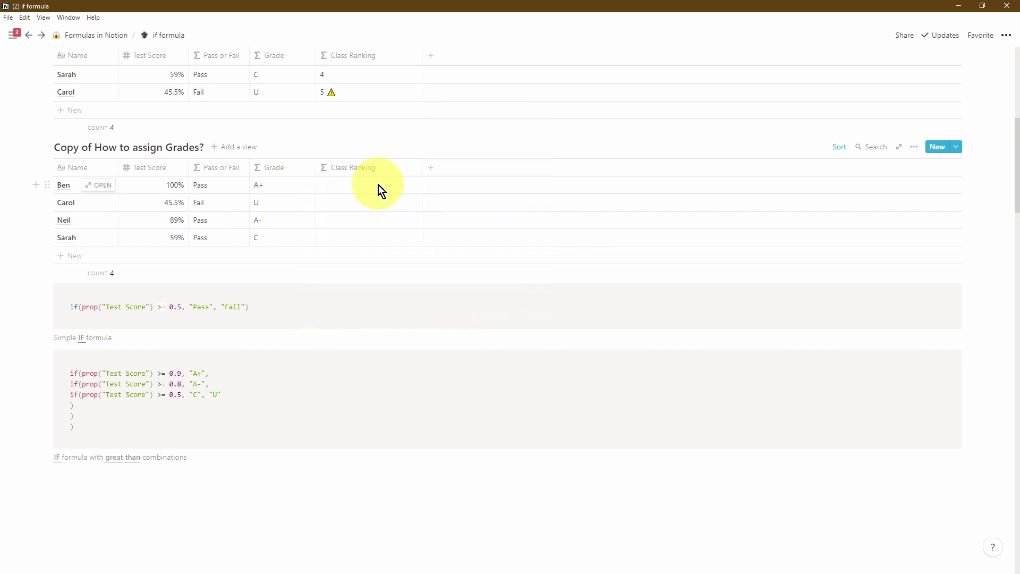
left_click(378, 184)
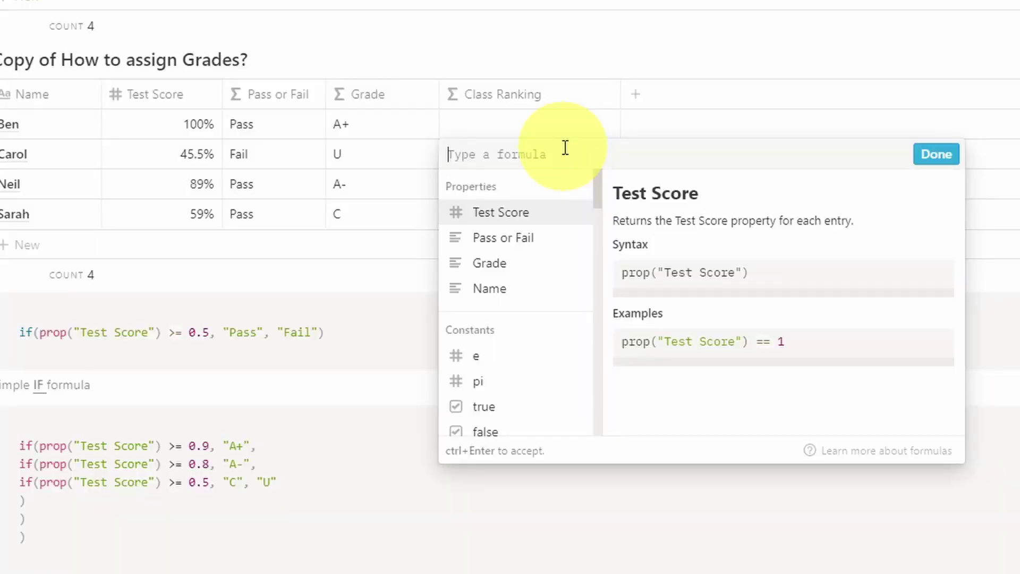
type("if")
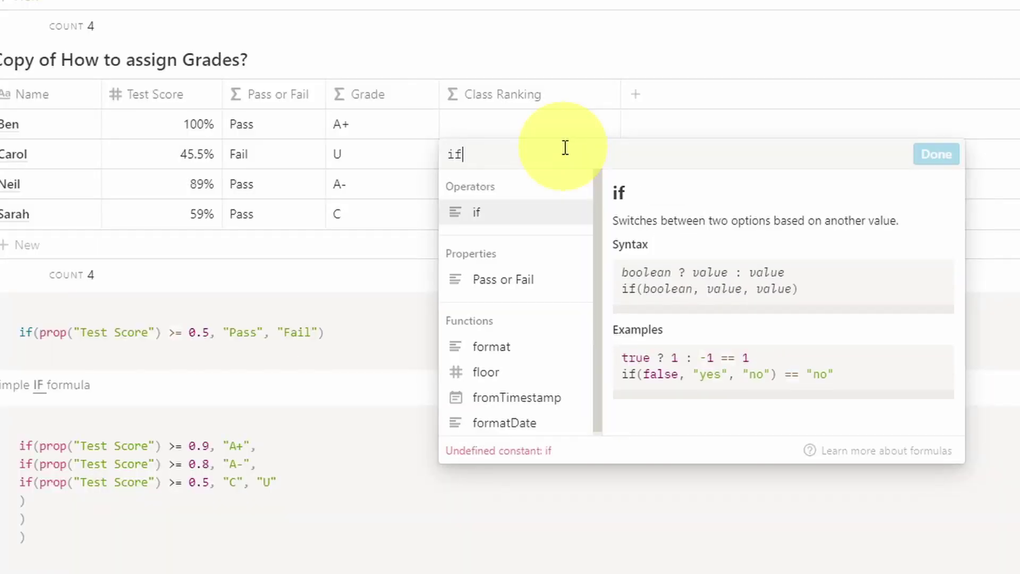
type("(")
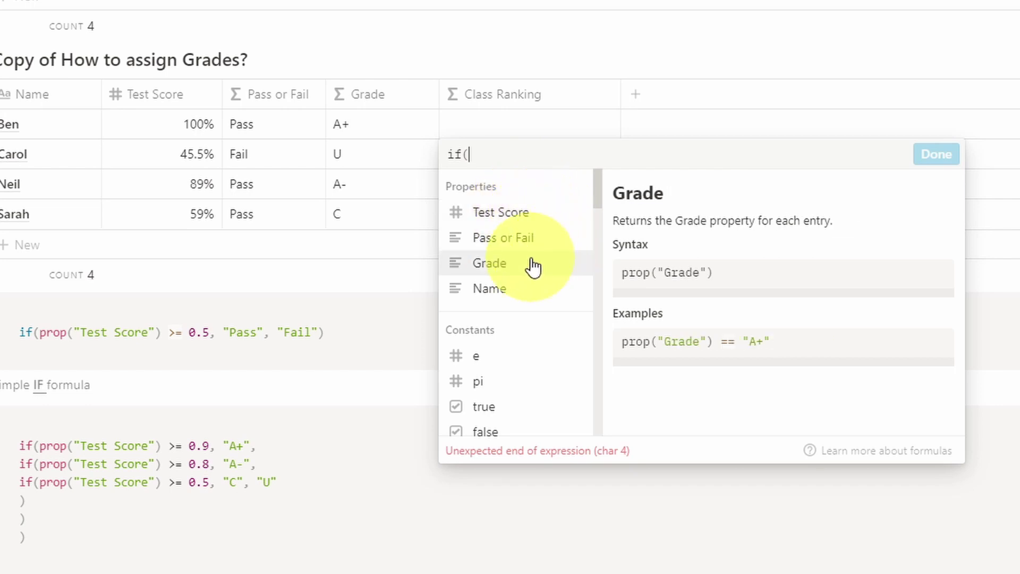
left_click(557, 269)
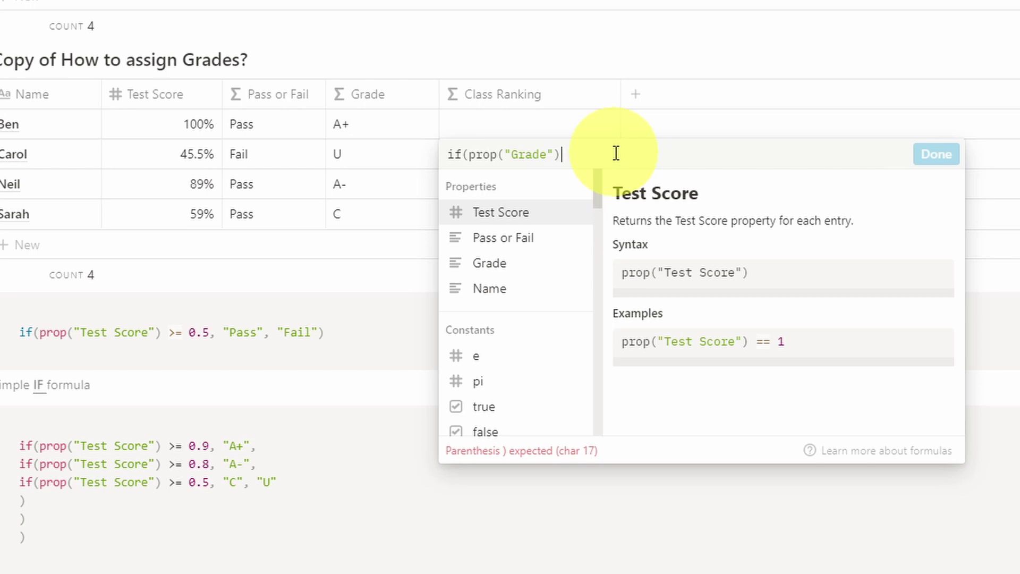
type("== ")
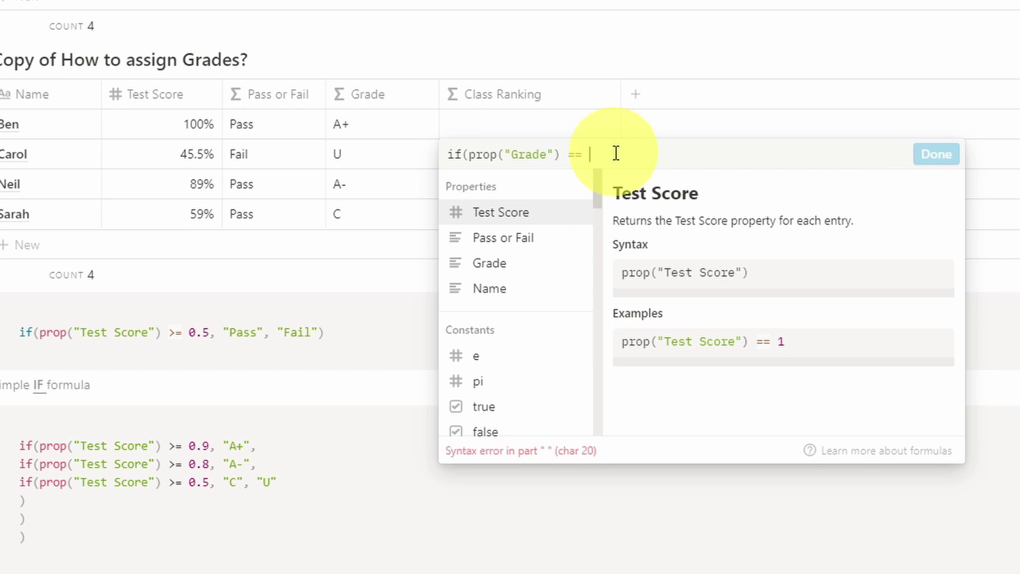
type("\"A+\"")
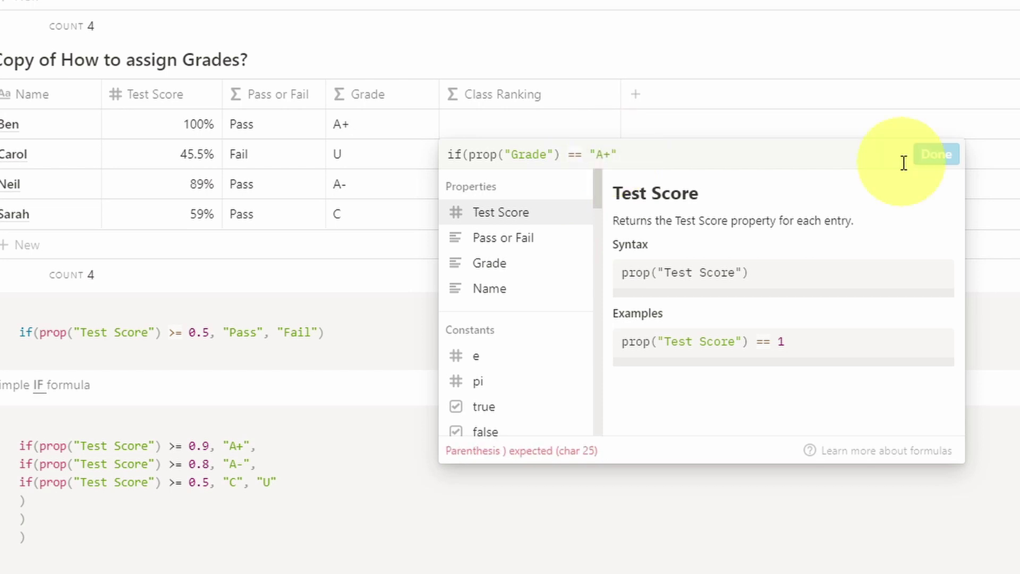
type(", ")
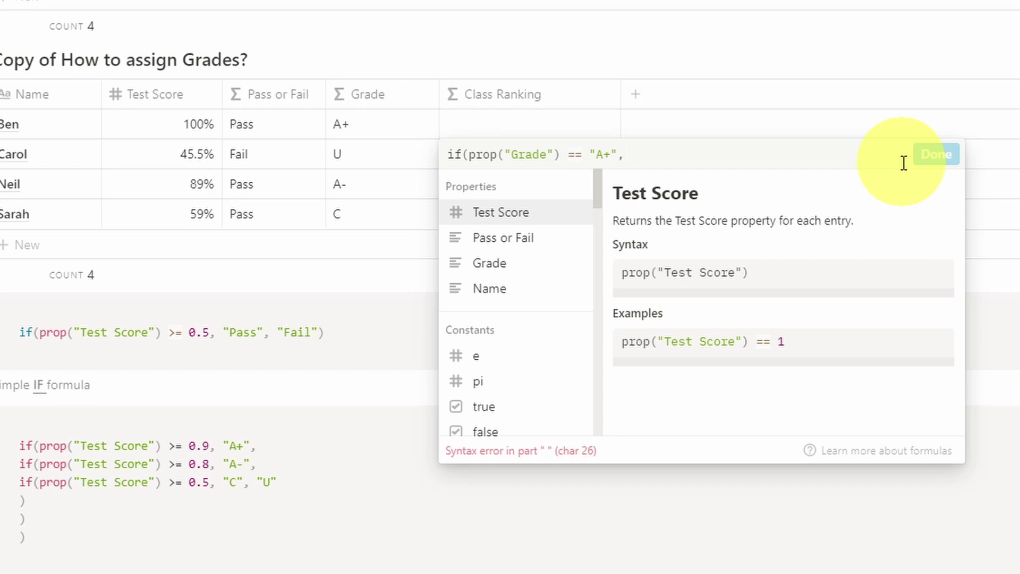
Step: Give the "A+" condition the result "1 🏆", including the trophy emoji, followed by a comma
type("\"")
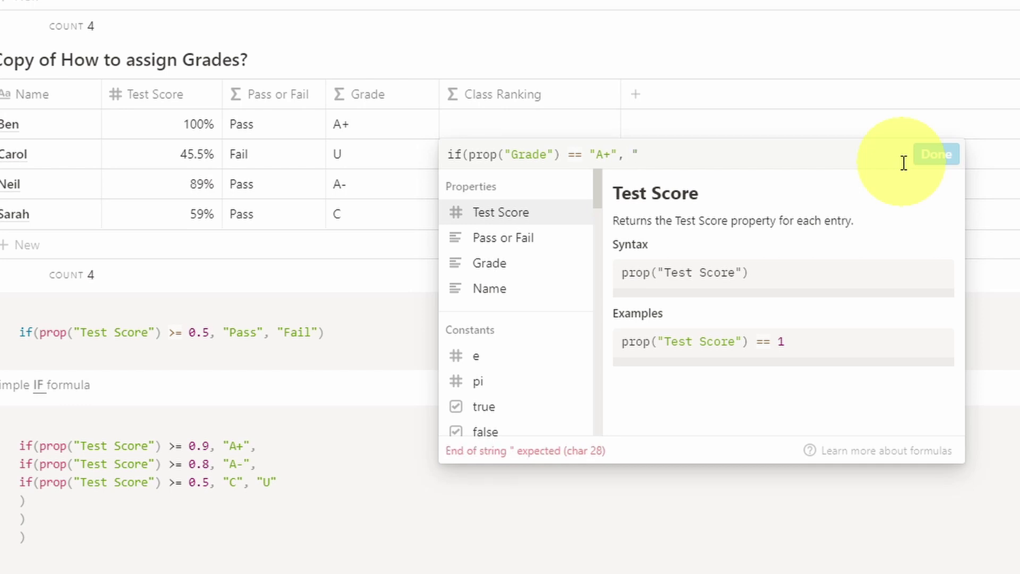
type("1")
key("super+period")
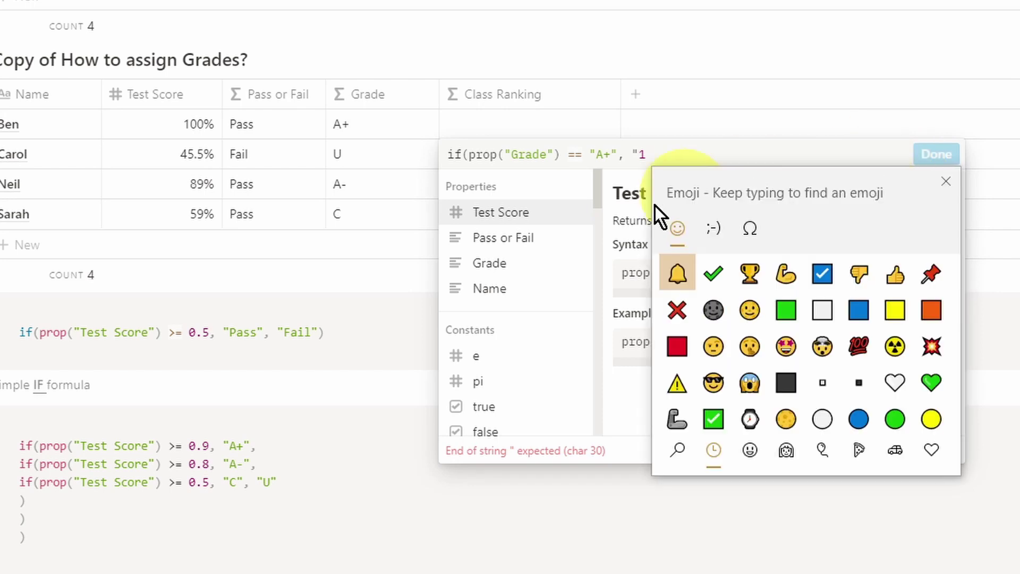
left_click(746, 273)
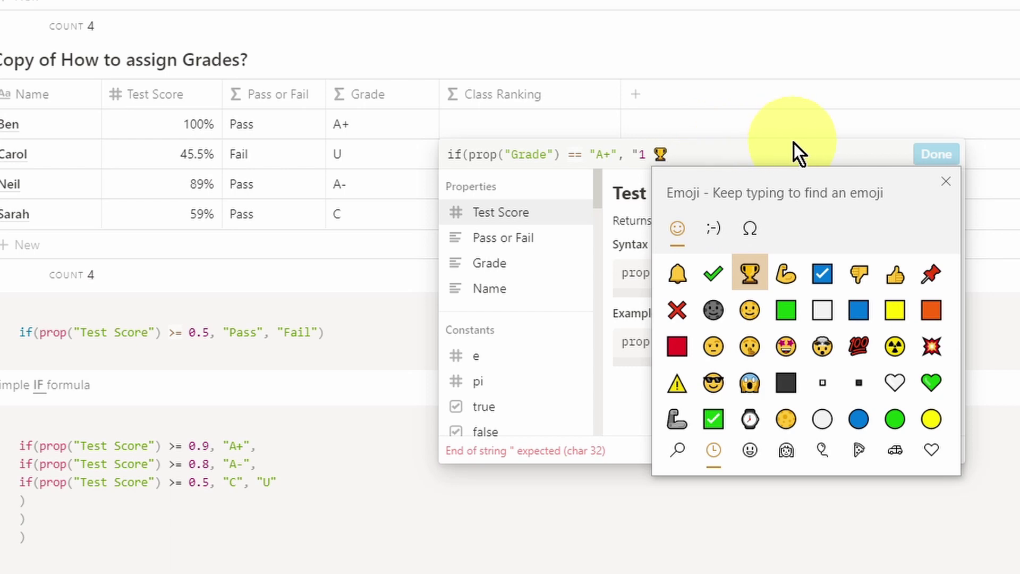
left_click(945, 181)
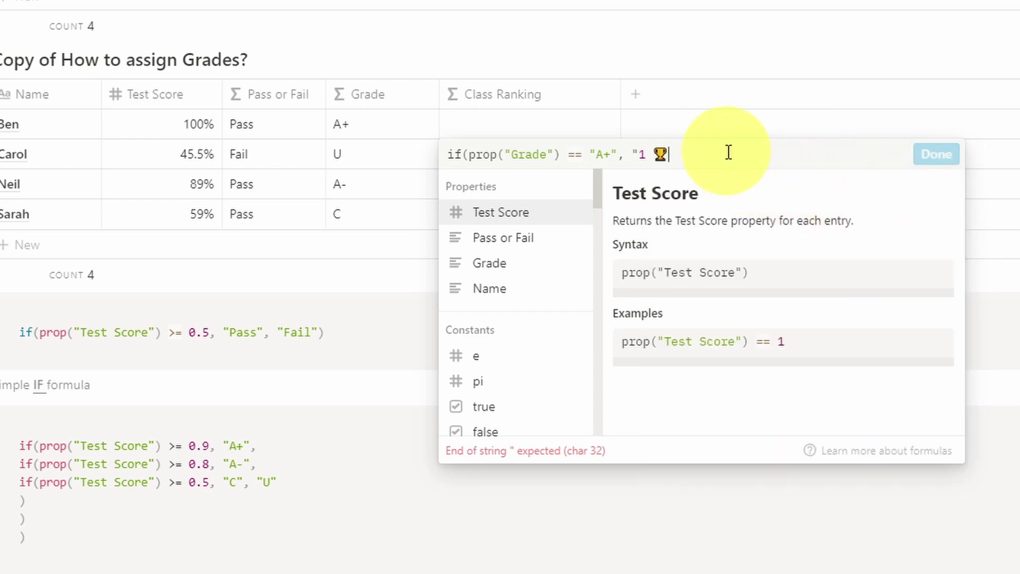
type("\"")
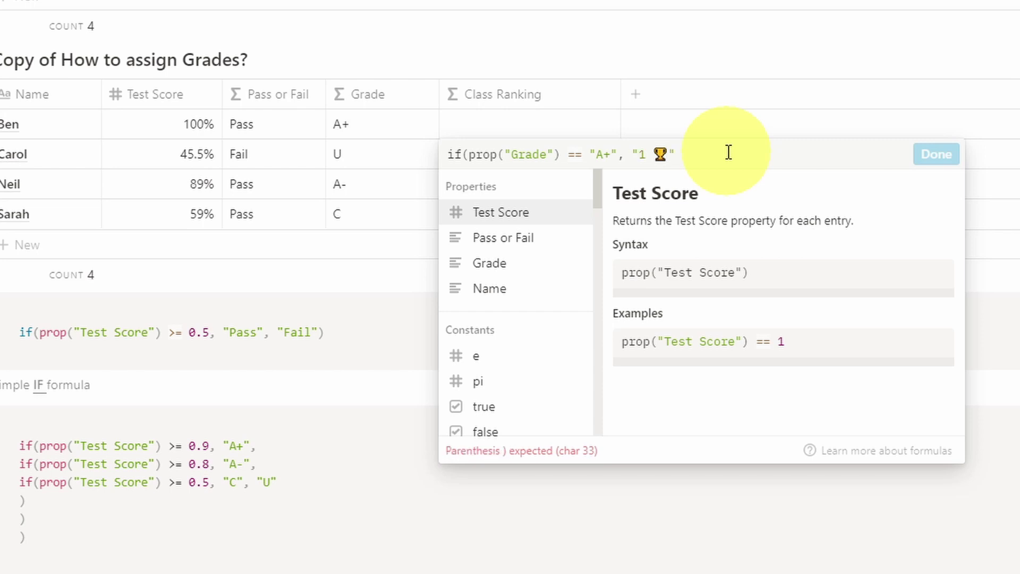
type(",")
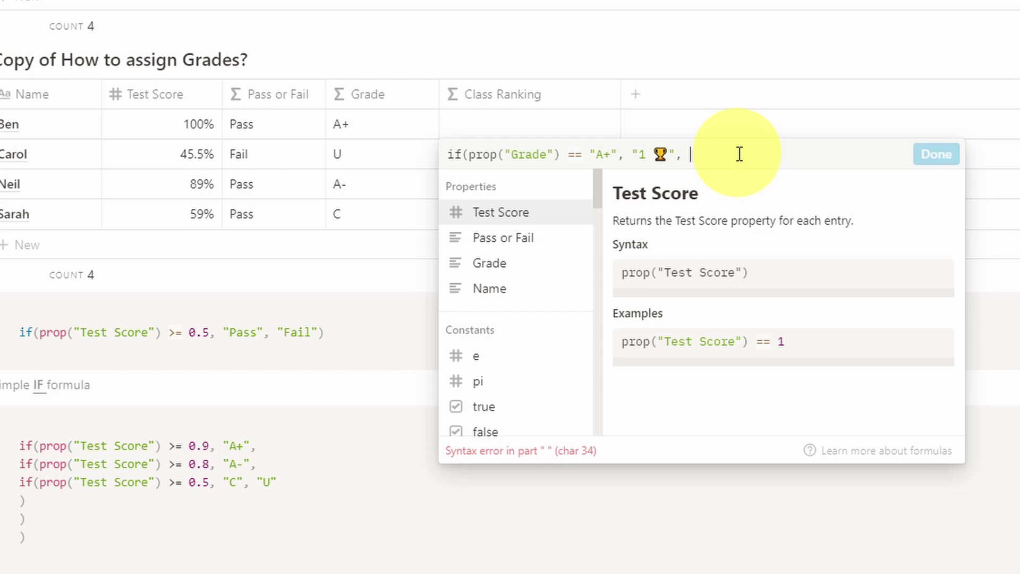
Step: Duplicate the "A+" condition with its result as a nested if at the end of the Class Ranking formula
left_click_drag(448, 154, 700, 157)
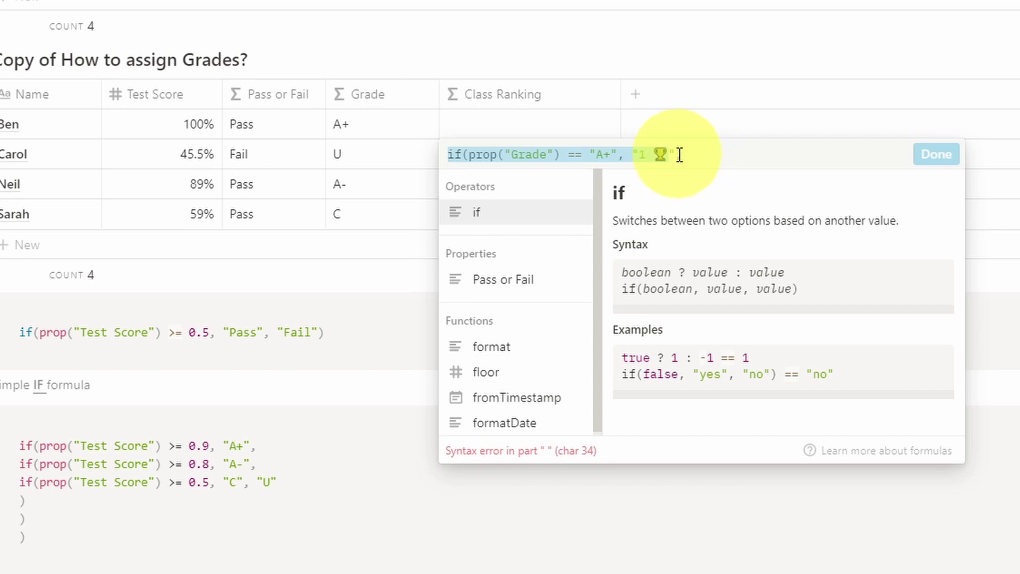
key("ctrl+c")
left_click(733, 155)
type(",")
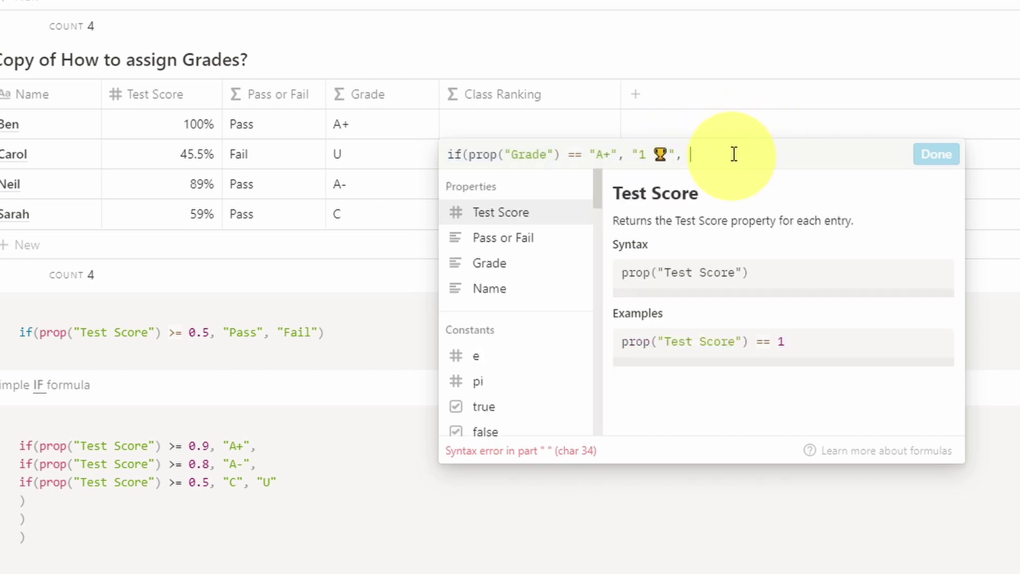
key("ctrl+v")
type(",")
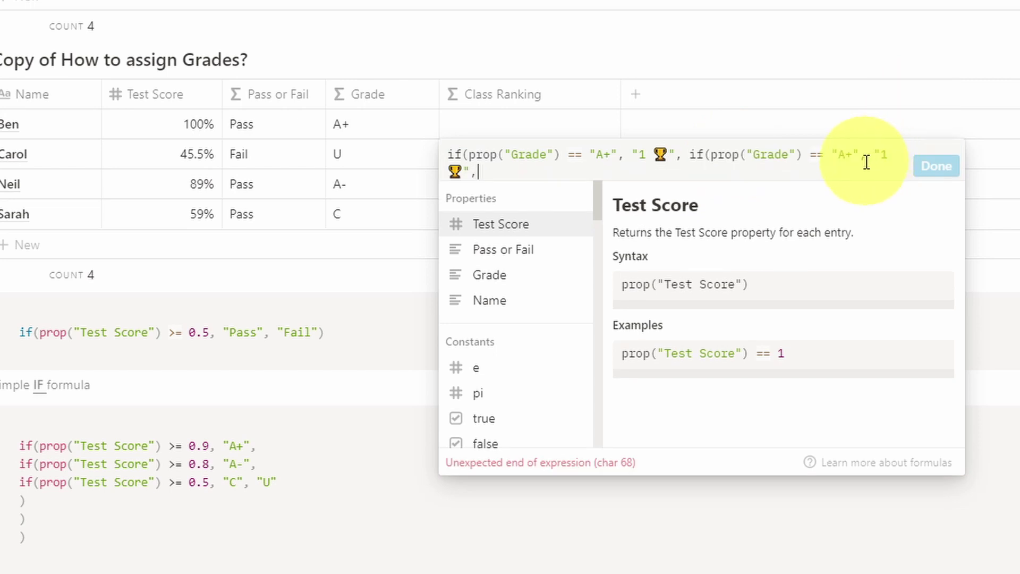
Step: Change the second condition in the Class Ranking formula to Grade "A-" with the result "2" and no emoji
left_click(846, 154)
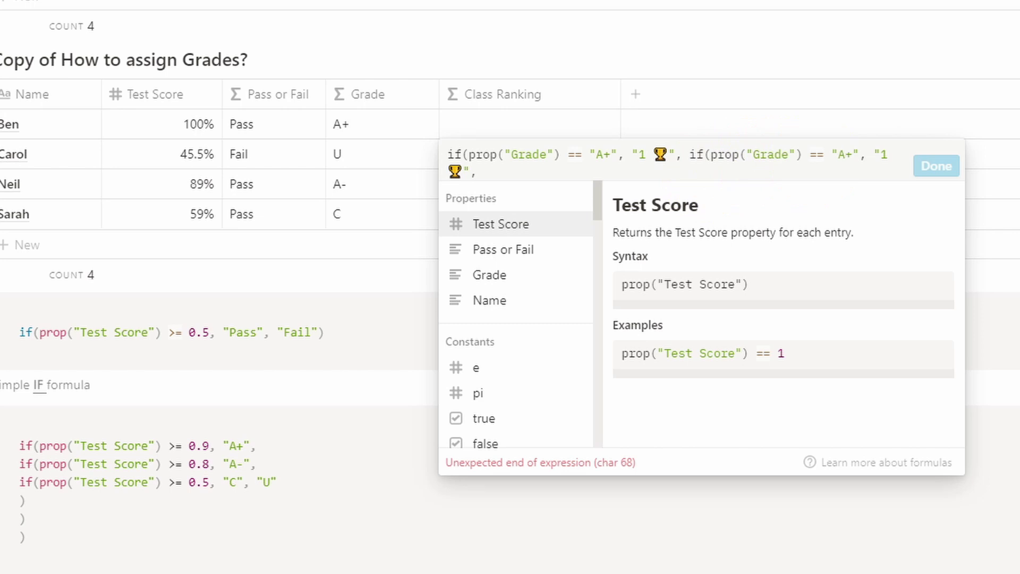
key("Delete")
type("-")
key("BackSpace")
type("2")
key("Delete")
key("Delete")
Step: Copy the "A-" condition and append it to the Class Ranking formula as a third nested if
key("ctrl+shift+Left")
key("ctrl+shift+Left")
key("ctrl+shift+Left")
key("ctrl+shift+Left")
key("ctrl+shift+Left")
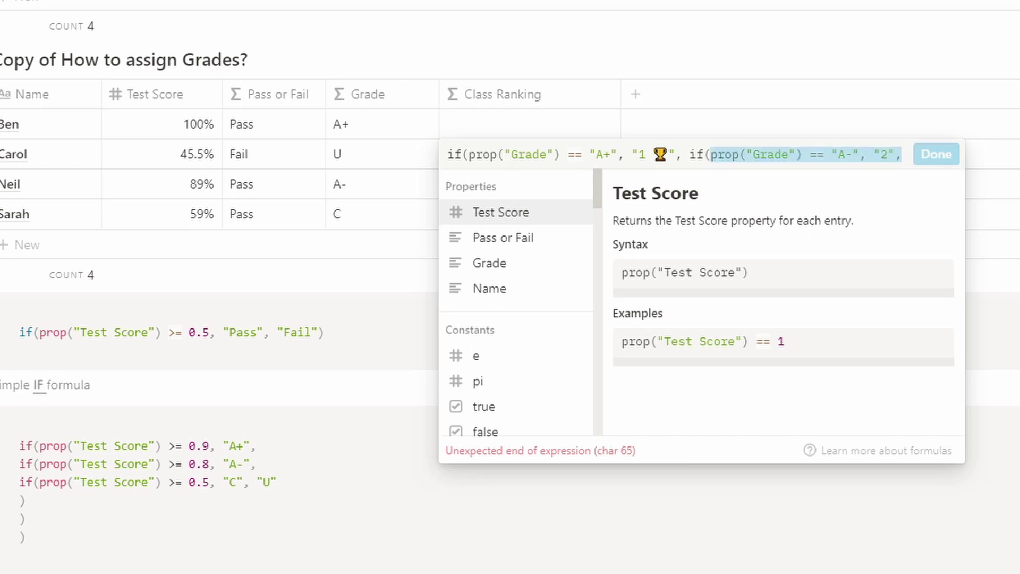
key("Right")
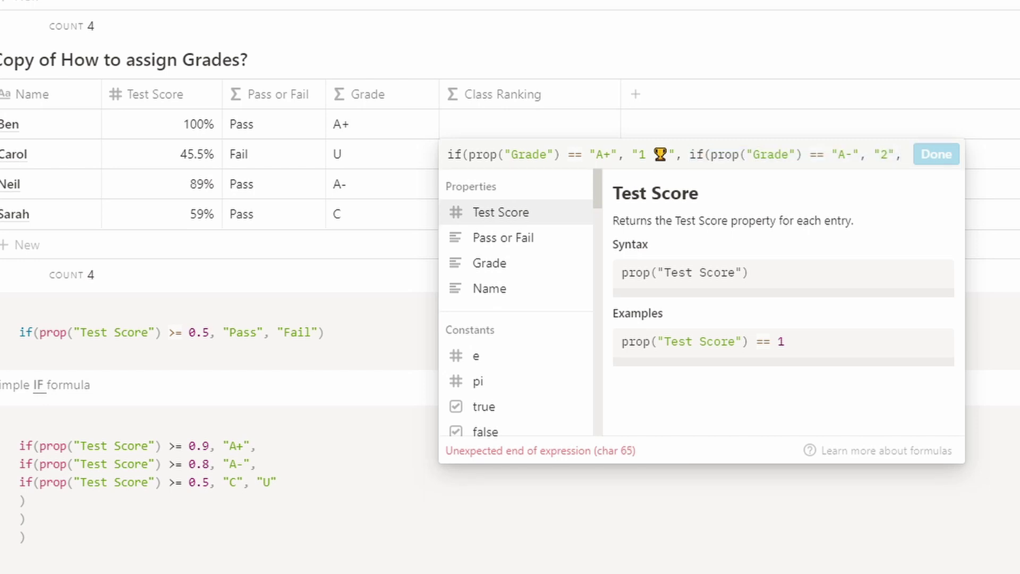
key("ctrl+v")
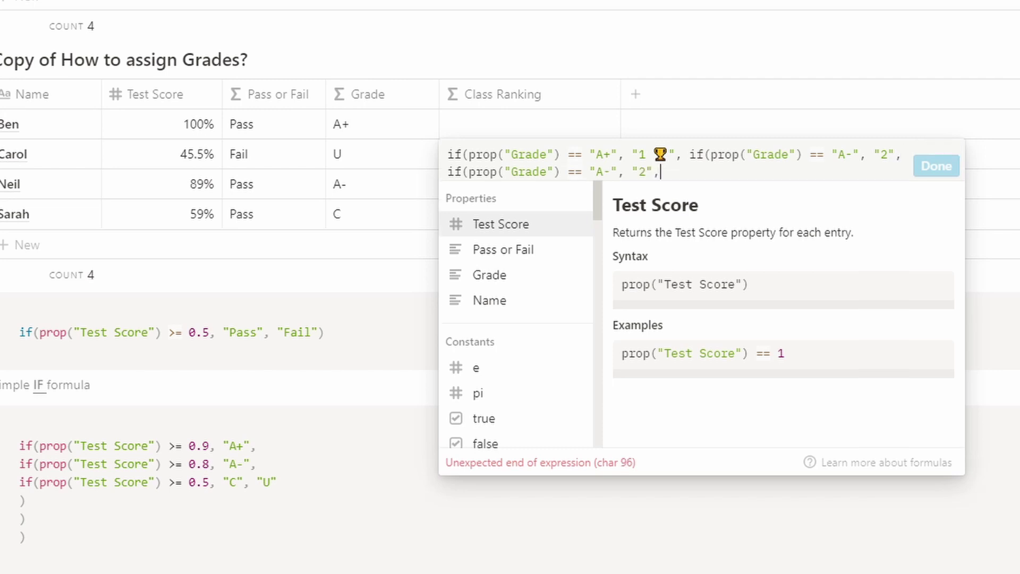
Step: Change the third condition in the Class Ranking formula to Grade "B" with the result "3"
key("Left")
key("Left")
key("Left")
key("Left")
key("Left")
key("Left")
key("Left")
key("Right")
key("BackSpace")
key("BackSpace")
type("B")
key("Right")
key("Right")
key("Right")
key("Right")
key("Delete")
type("3")
Step: Append a fourth copy of the condition and change it to Grade "C" with the result "4"
key("Right")
key("Right")
key("ctrl+v")
key("Left")
key("Left")
key("Left")
key("Left")
key("Left")
key("Left")
key("Left")
key("Left")
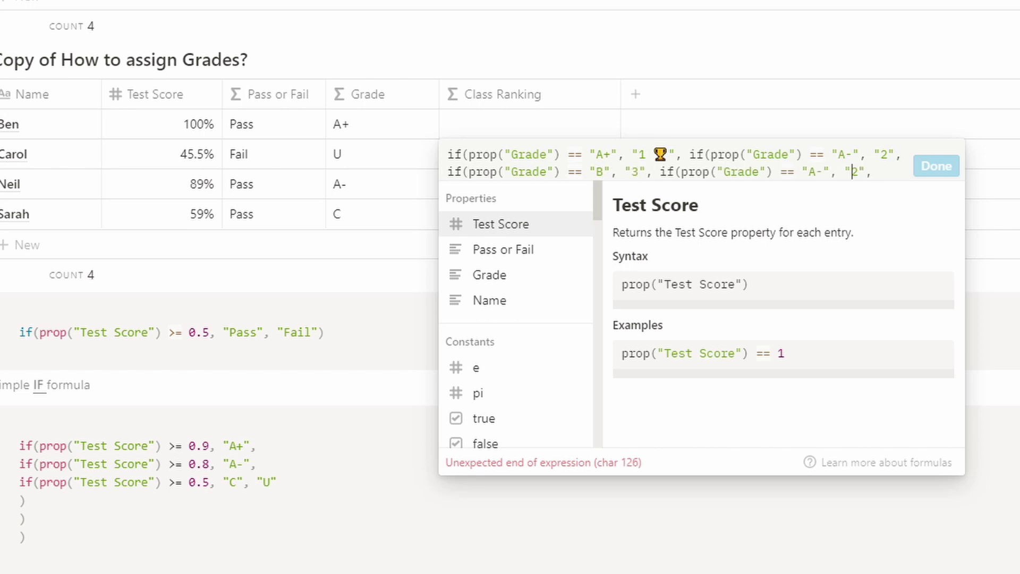
key("shift+Left")
key("shift+Left")
type("C")
key("Delete")
type("4")
key("End")
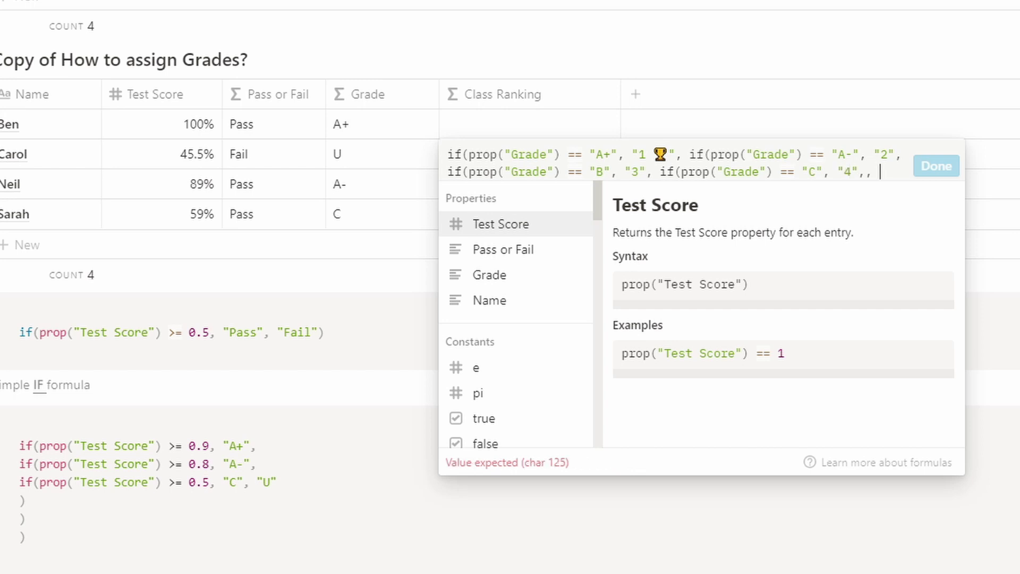
Step: Append a fifth copy of the condition to the formula and change its grade to "U"
key("ctrl+v")
key("Left")
key("Left")
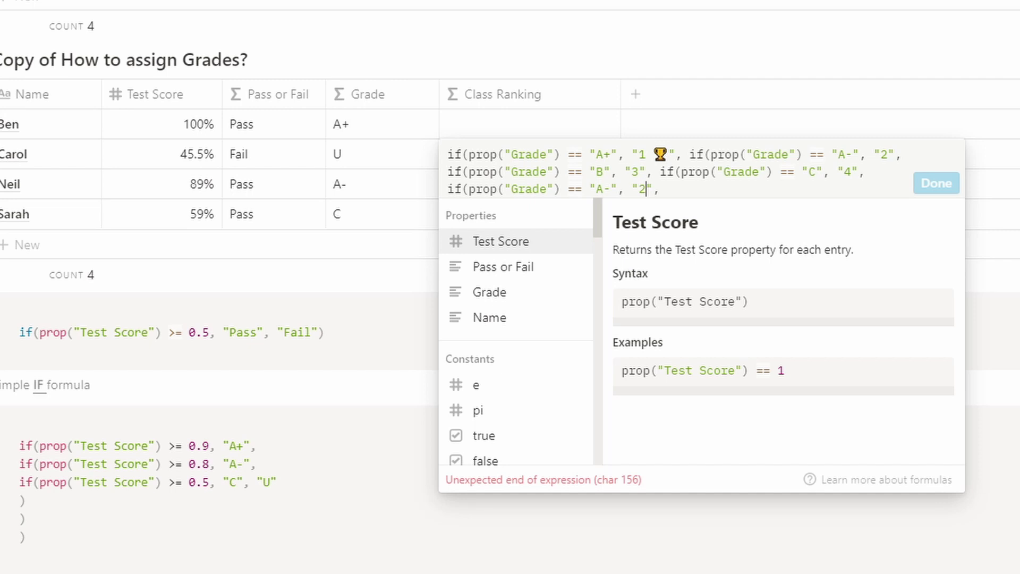
key("Left")
key("Left")
key("Left")
key("Left")
key("Left")
key("shift+Left")
key("shift+Left")
type("U")
Step: Set the result of the "U" condition to "5 ⚠", including the warning emoji
key("Right")
key("Right")
key("Right")
key("Right")
key("Right")
key("BackSpace")
type("5")
key("super+period")
left_click(816, 362)
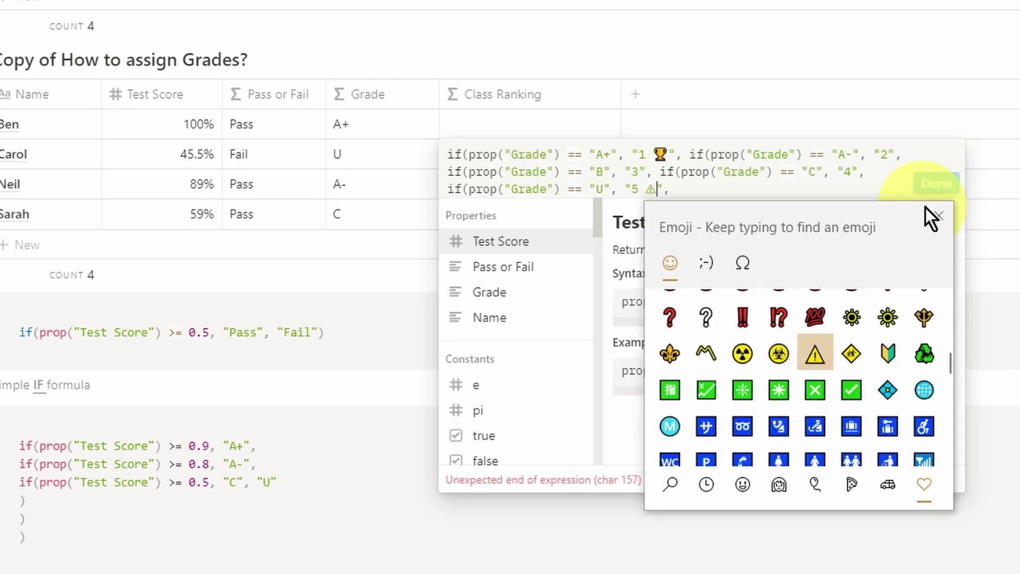
left_click(935, 213)
left_click(750, 190)
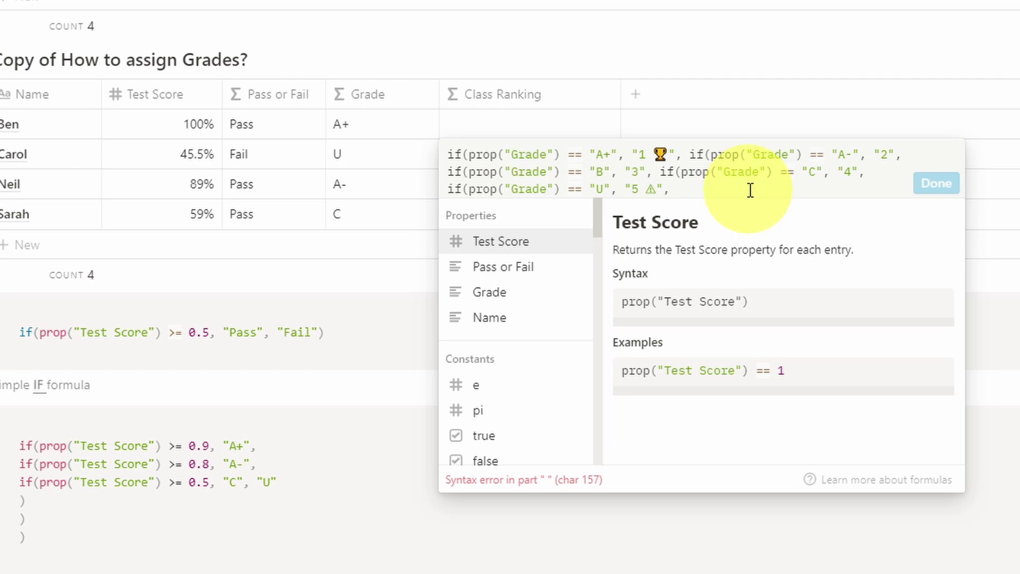
Step: Finish the Class Ranking formula with an empty string as the fallback and five closing parentheses, and save it
left_click_drag(712, 187, 610, 155)
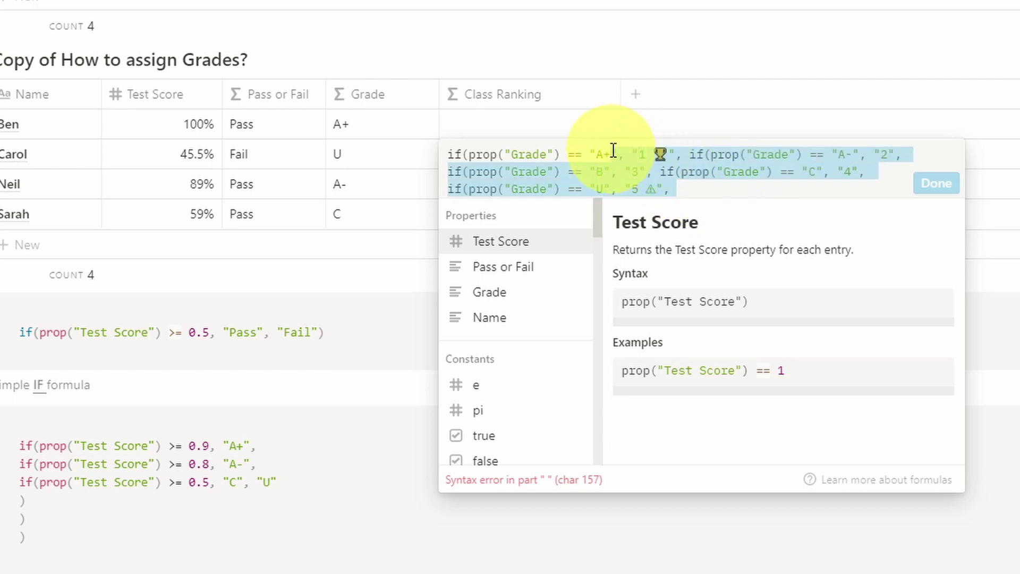
left_click(683, 187)
type("\"")
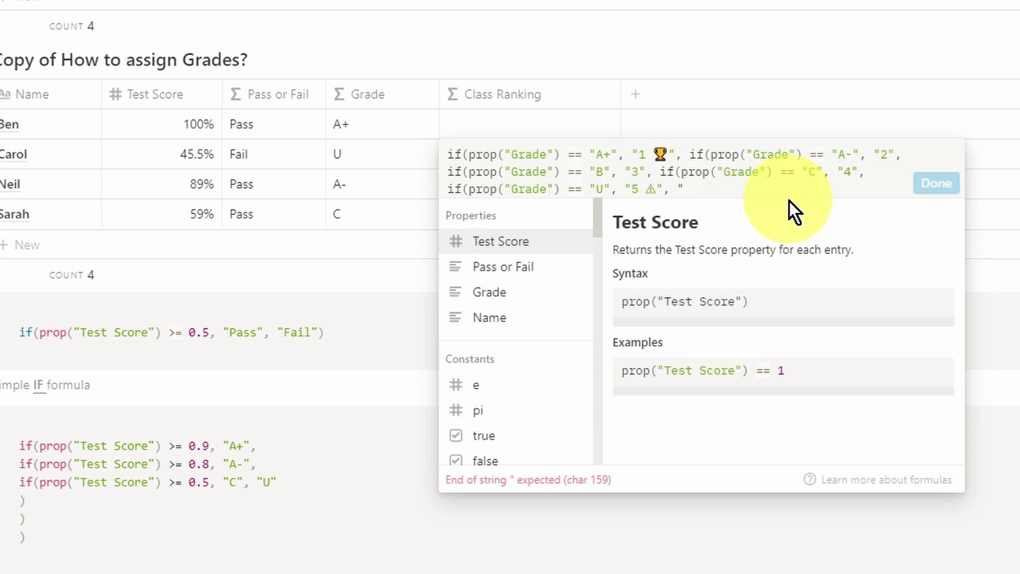
type("\"")
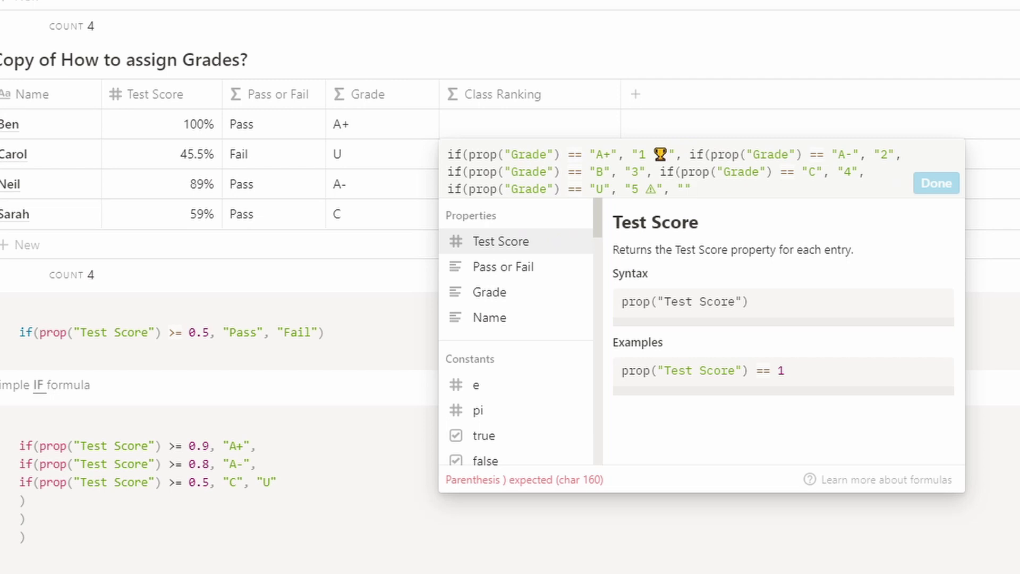
type(")))))")
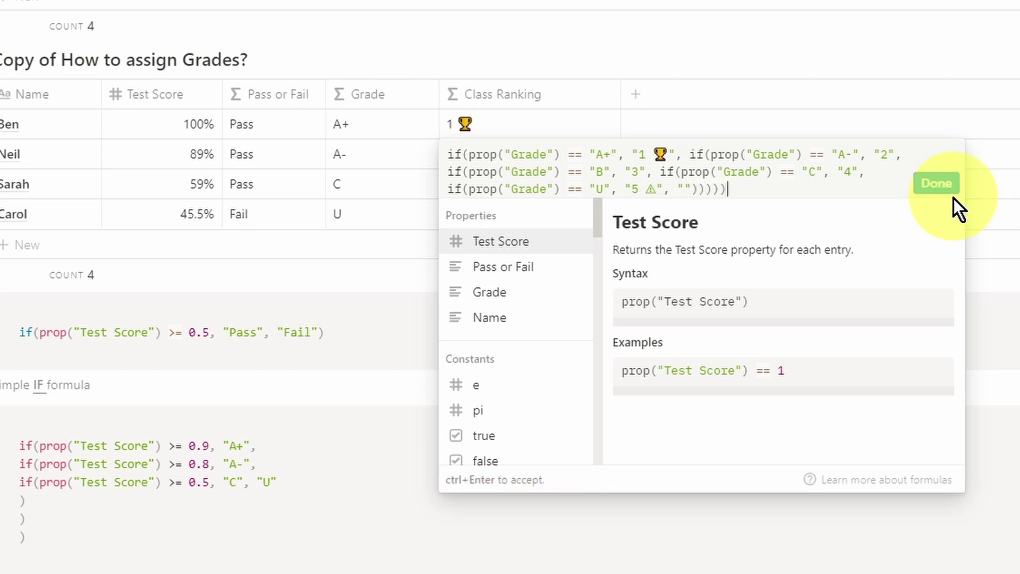
left_click(936, 183)
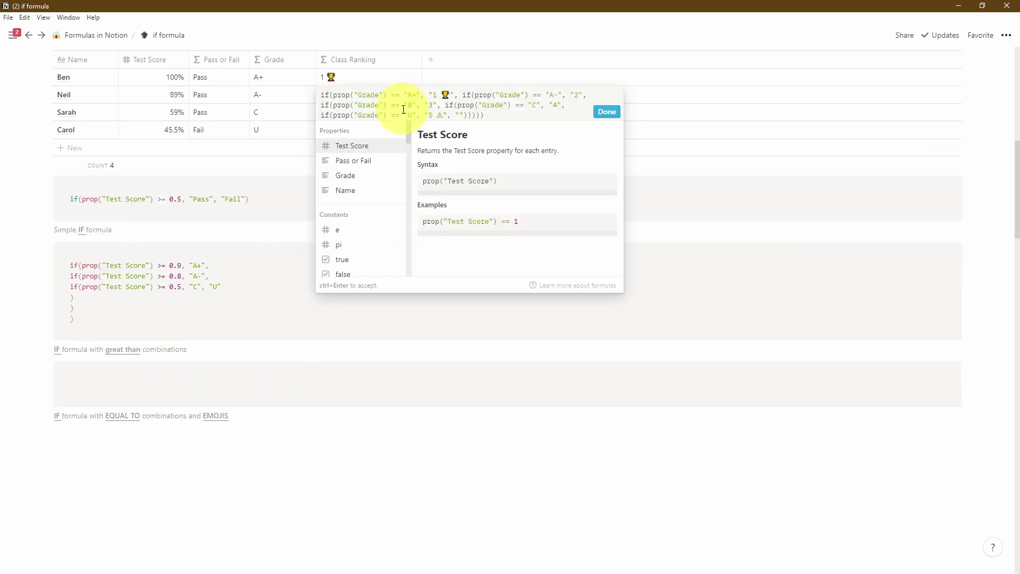
Step: Paste the Class Ranking formula into the empty code block and put each if condition and closing parenthesis on its own line
left_click(122, 383)
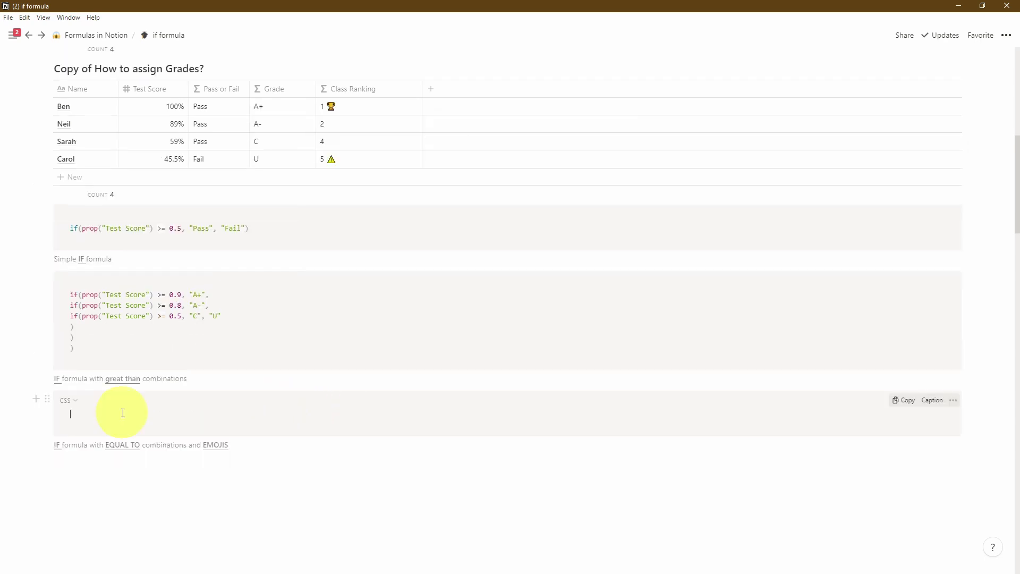
key("ctrl+v")
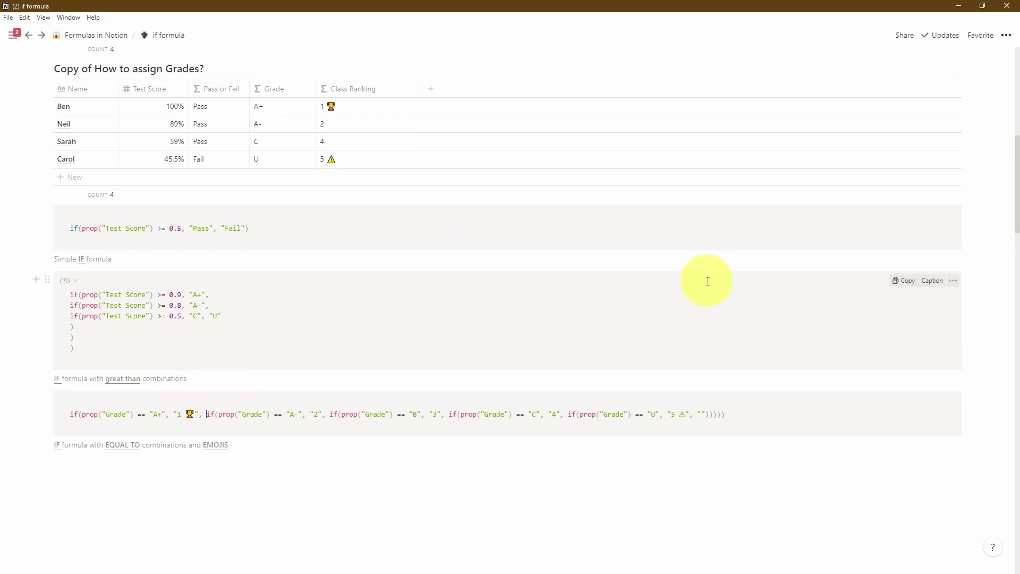
key("Return")
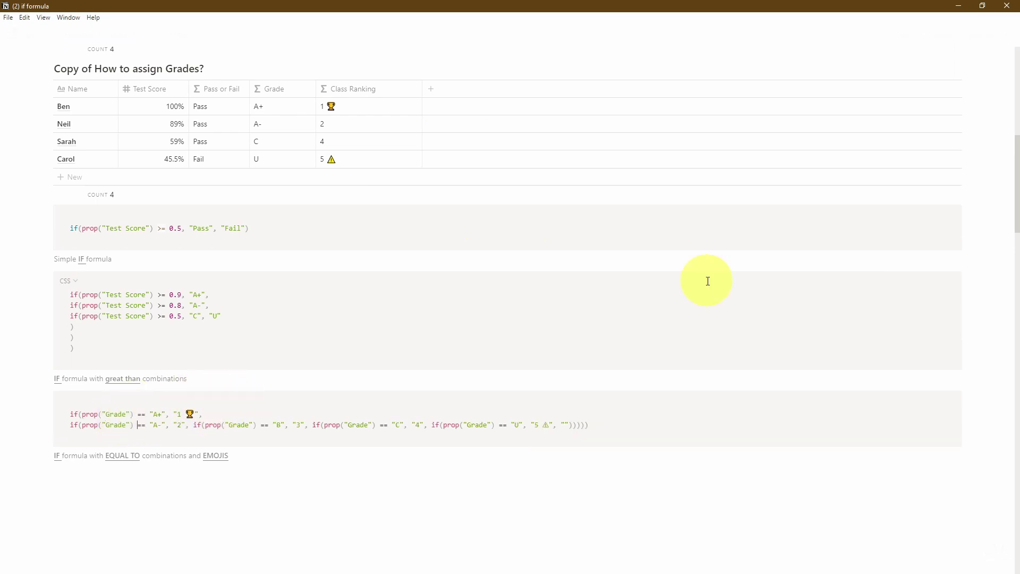
key("Right")
key("Right")
key("Right")
key("Right")
key("Right")
key("Return")
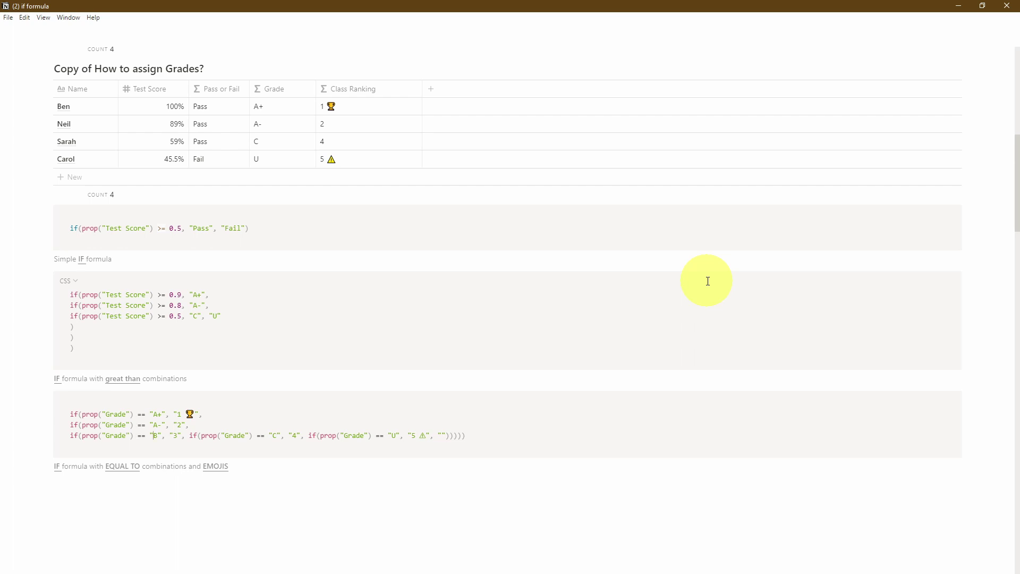
key("Return")
key("Right")
key("Right")
key("Right")
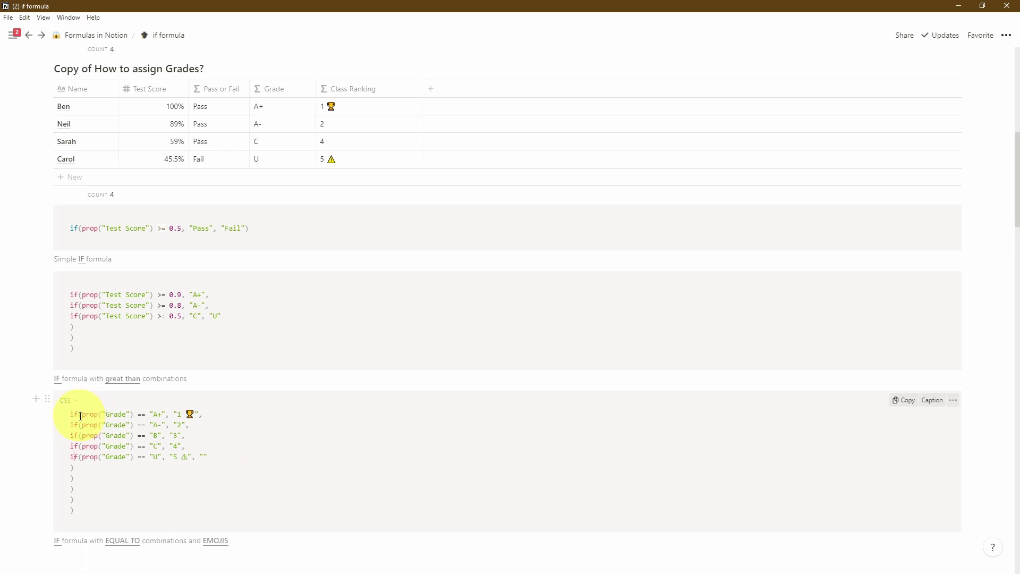
left_click_drag(78, 414, 92, 451)
left_click(91, 451)
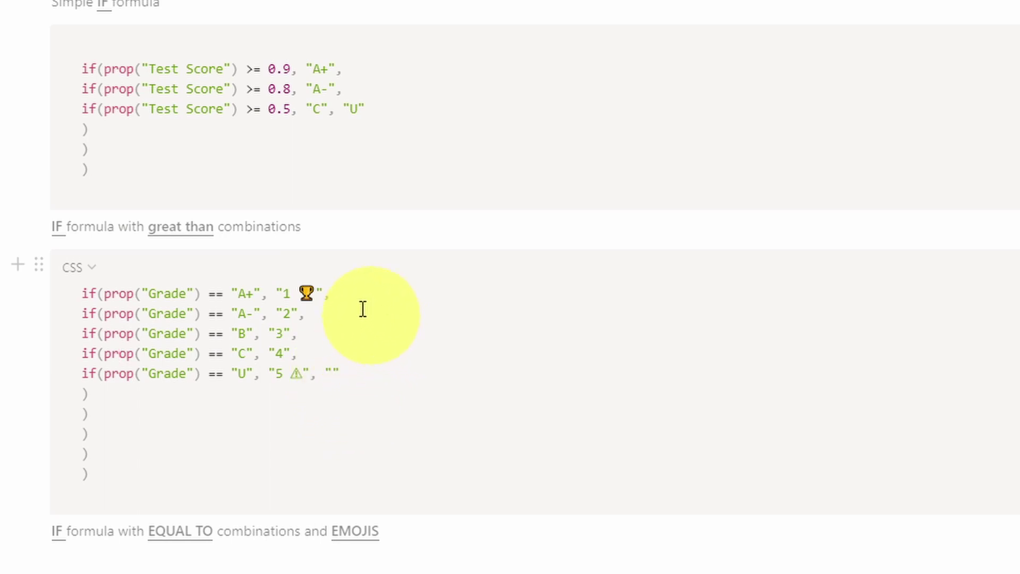
left_click_drag(209, 293, 261, 292)
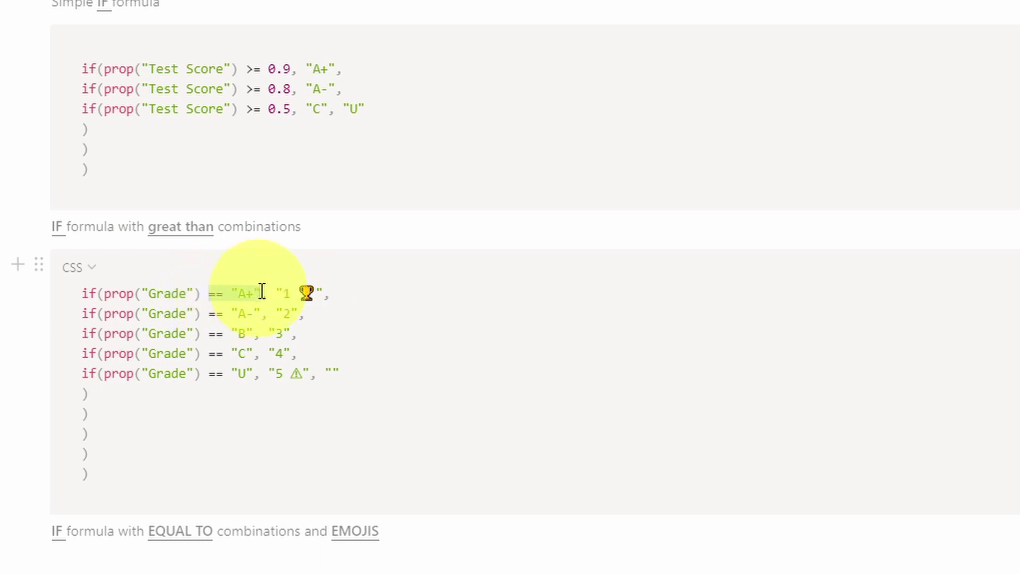
left_click(451, 334)
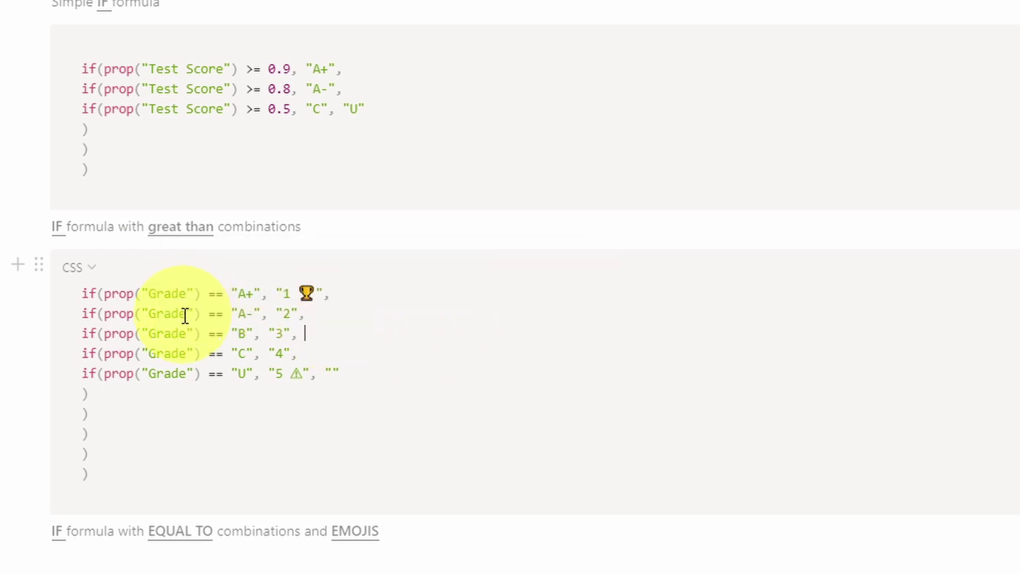
left_click_drag(269, 314, 297, 311)
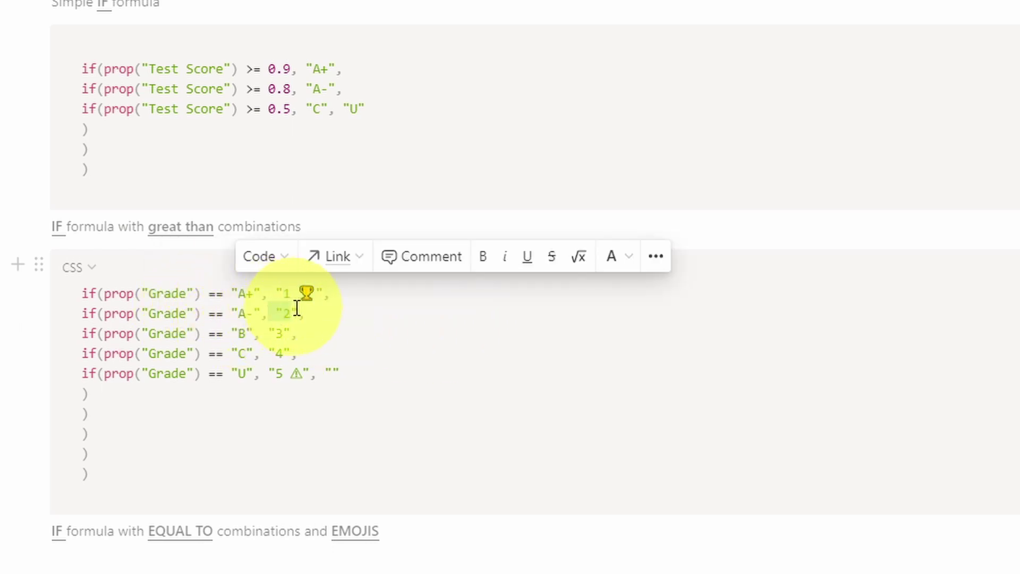
double_click(277, 350)
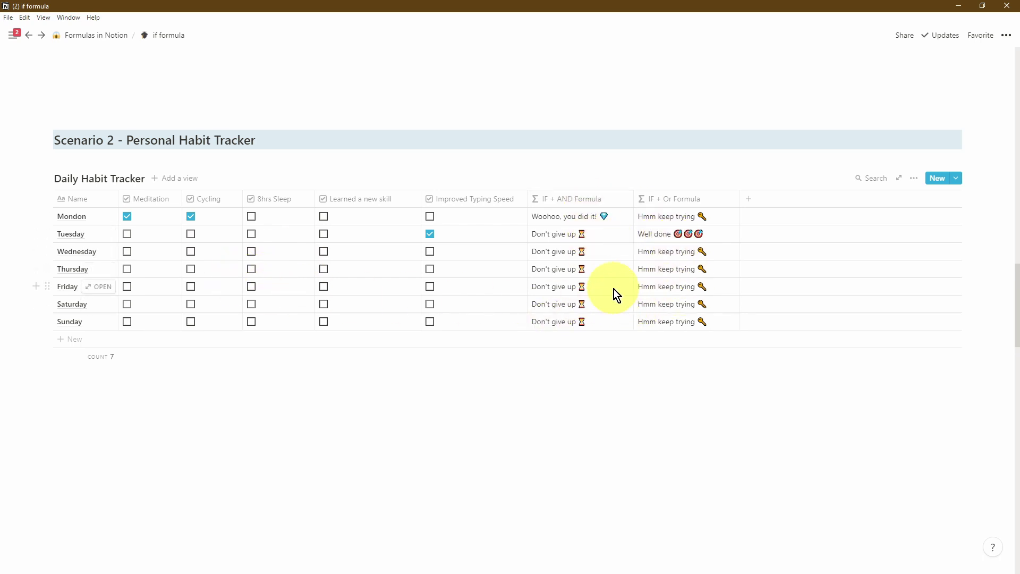
Step: Duplicate the Daily Habit Tracker table in the Scenario 2 section
key("ctrl+d")
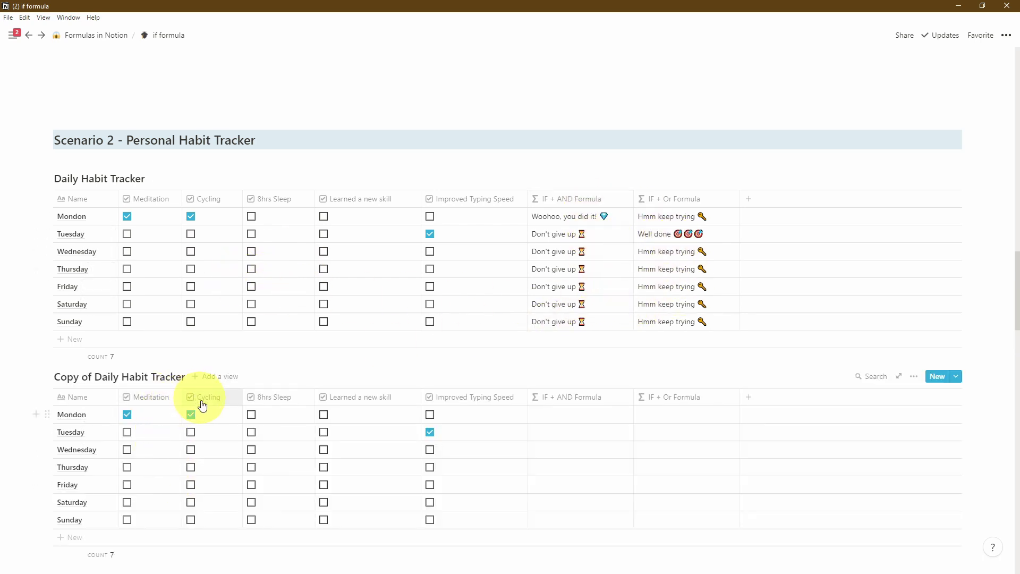
left_click(168, 402)
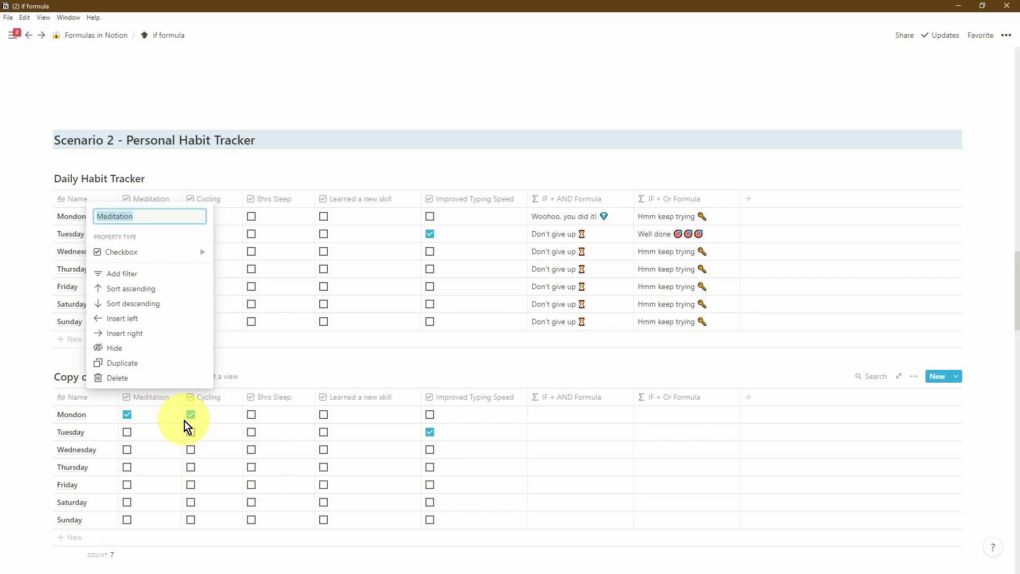
left_click(244, 386)
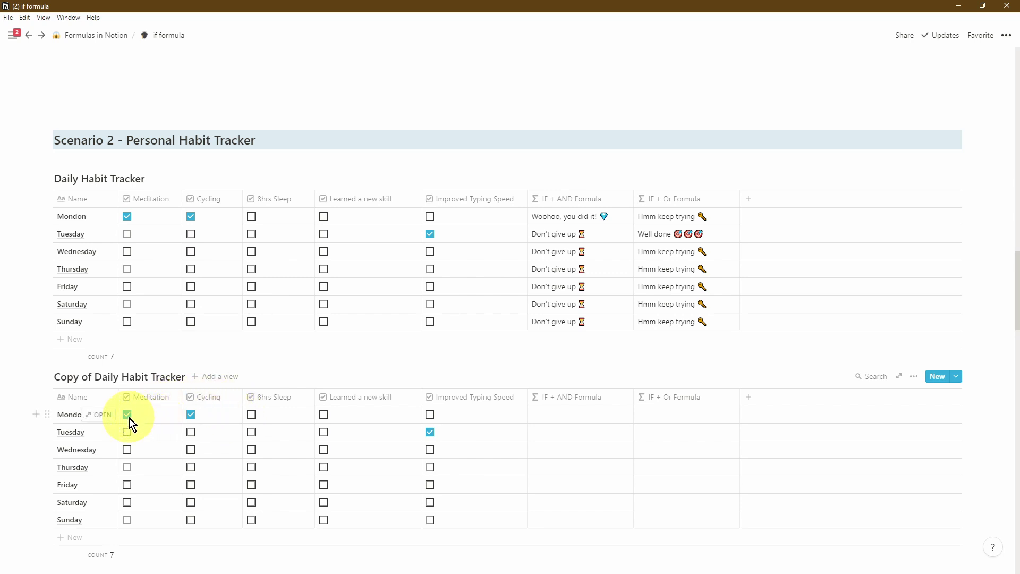
Step: Start the copied tracker's IF + AND Formula with an if condition checking that the Meditation property == true
left_click(580, 415)
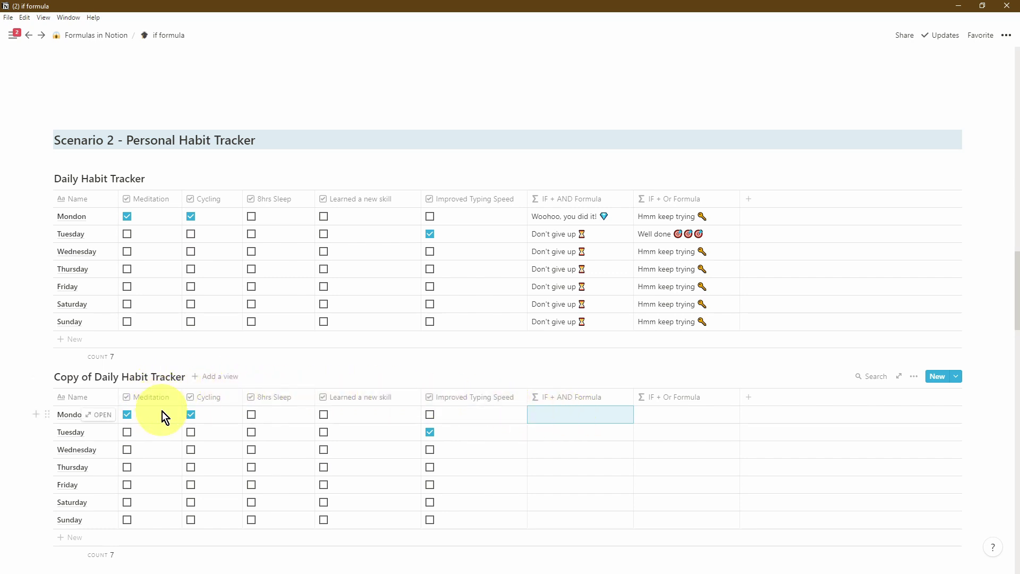
left_click(574, 416)
type("if")
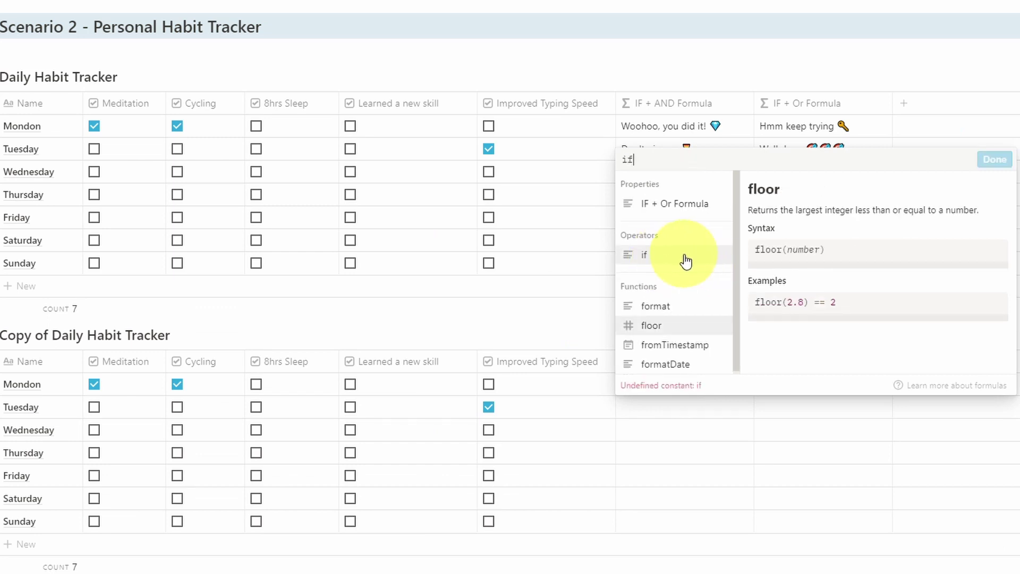
left_click(686, 262)
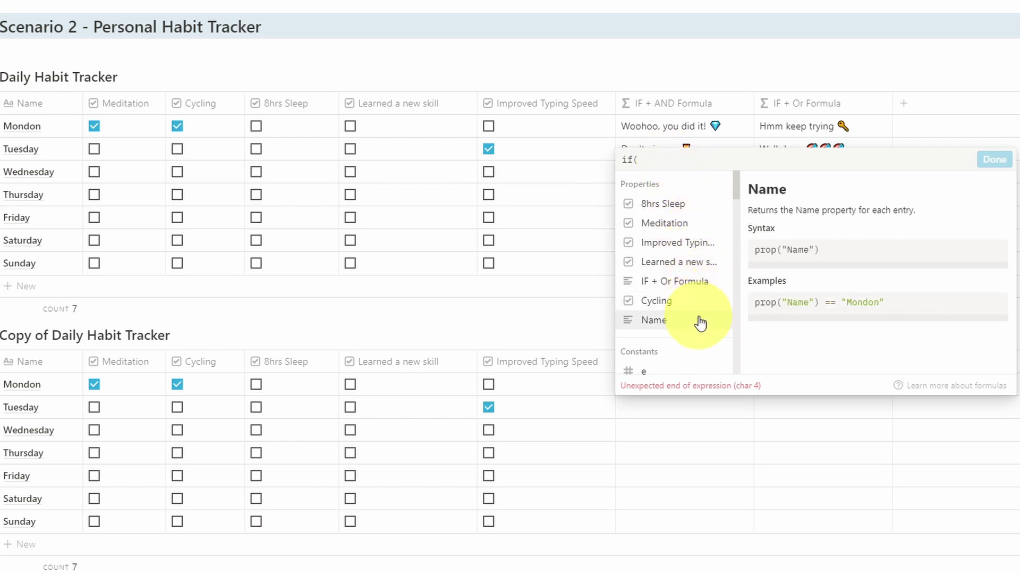
left_click(690, 226)
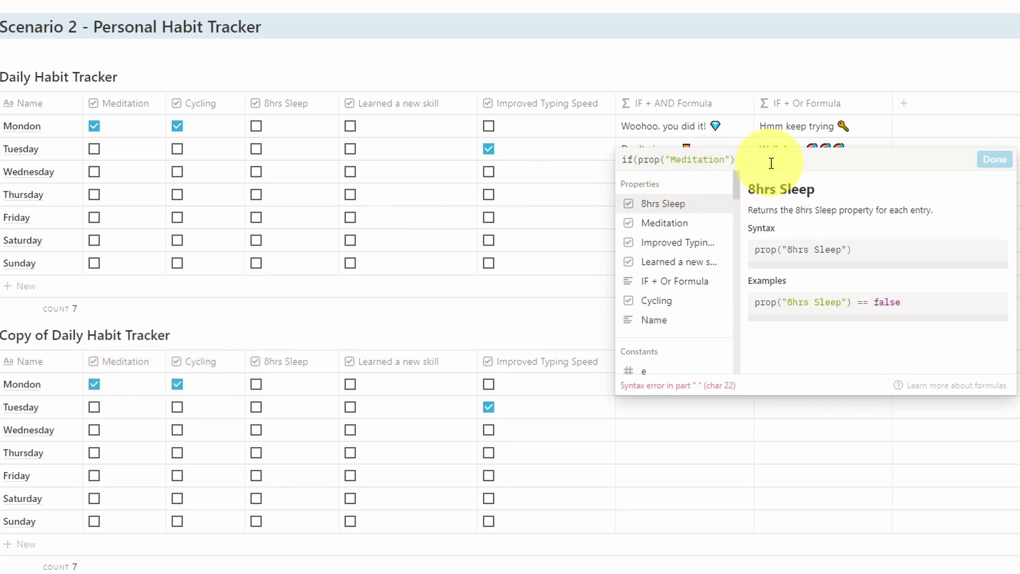
type("==")
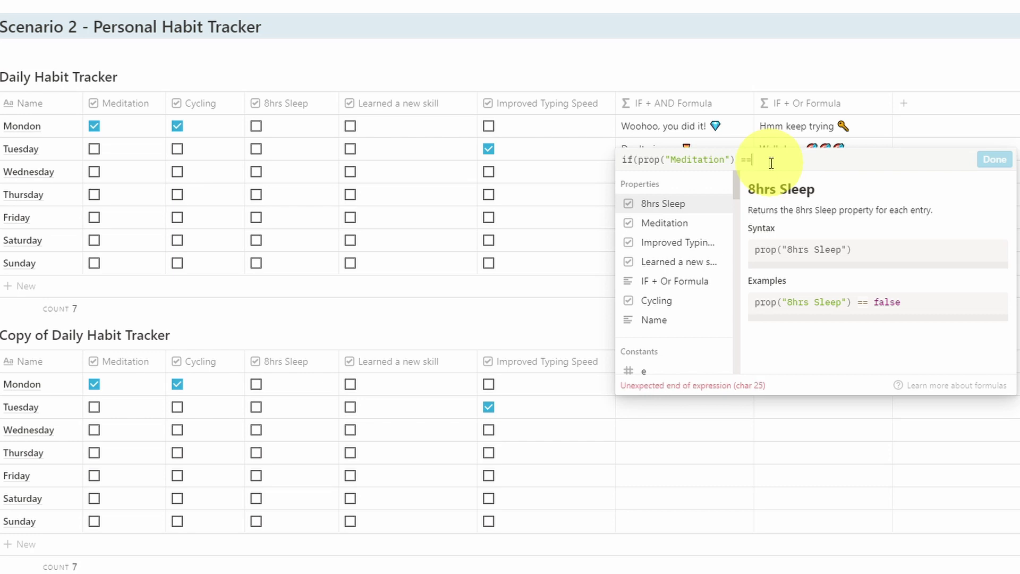
type(" true")
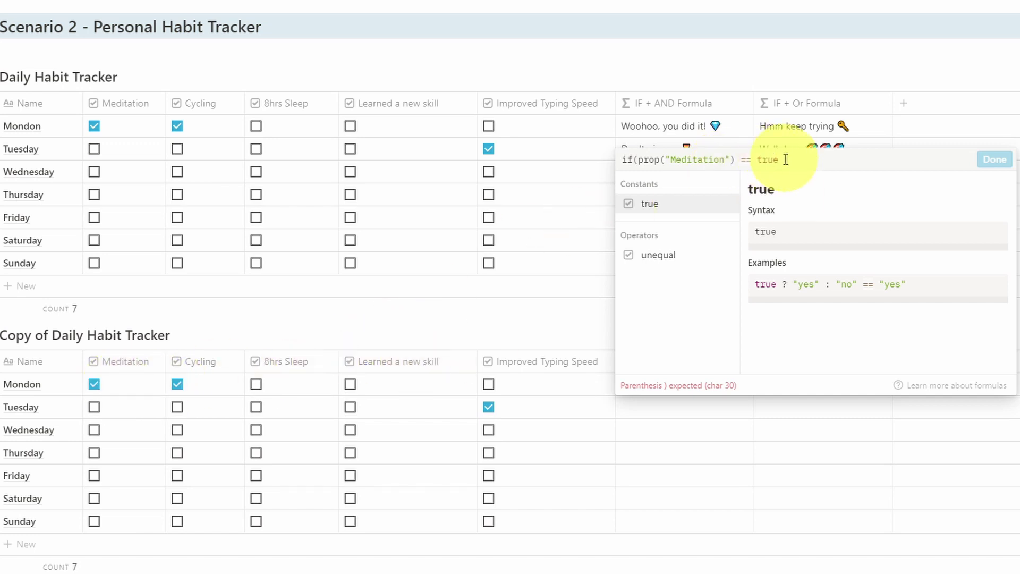
Step: Add "Woohoo" with a medal emoji as the formula's result when the Meditation condition is met
type(".")
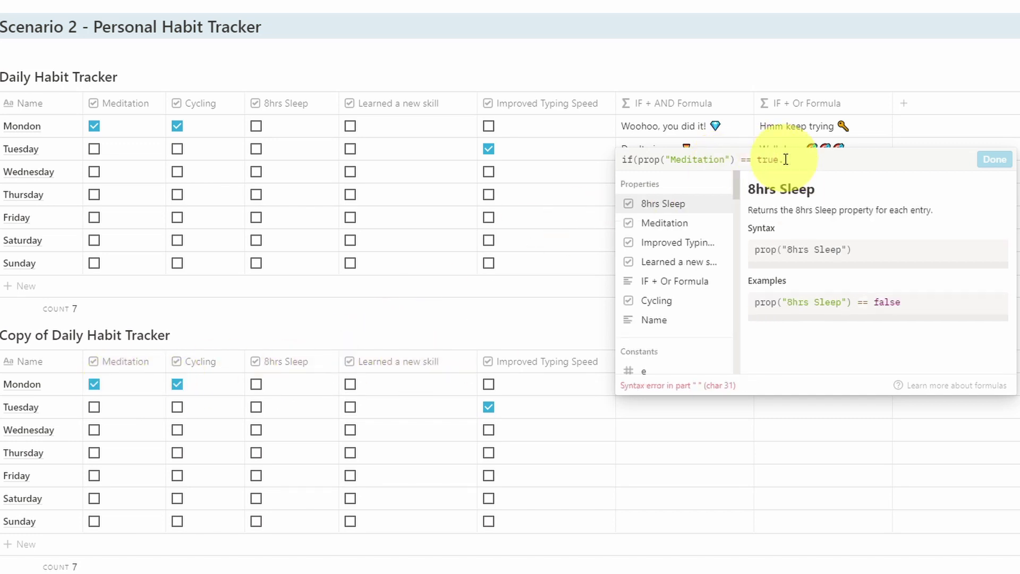
key("BackSpace")
type(", \"Woohoo")
scroll(922, 323, "up", 3)
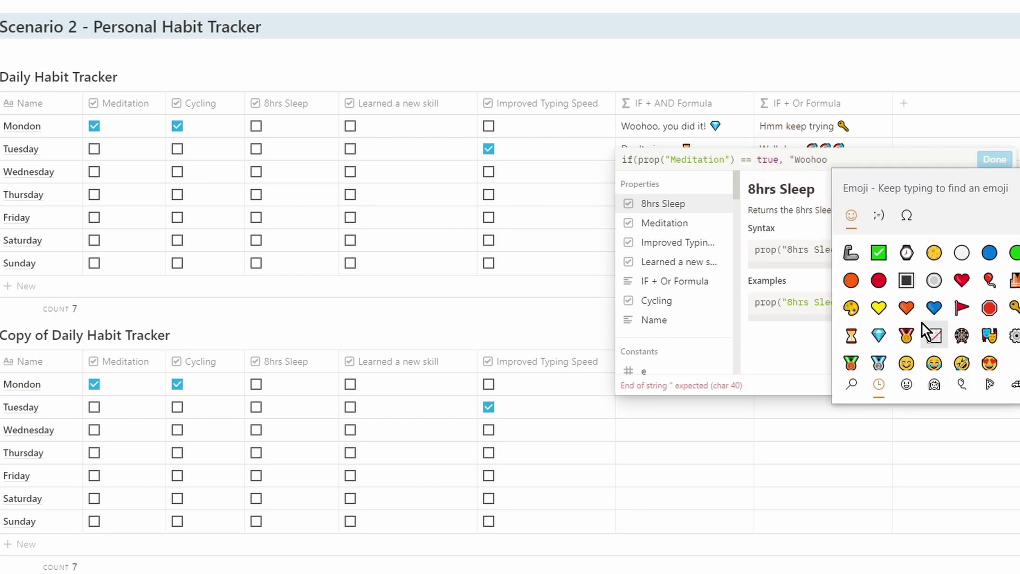
scroll(907, 341, "down", 2)
left_click(907, 341)
left_click(869, 158)
type("\"")
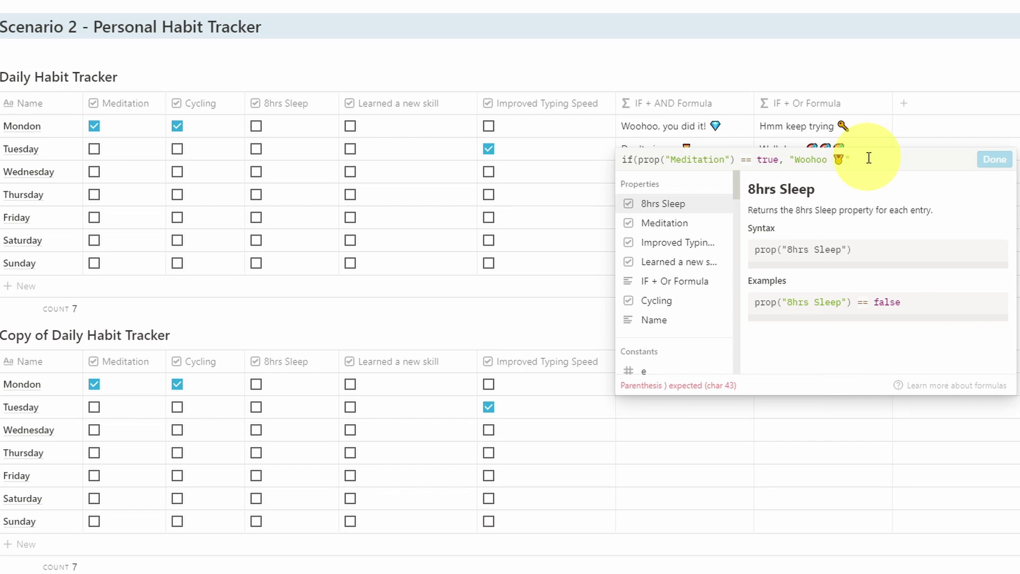
type(",")
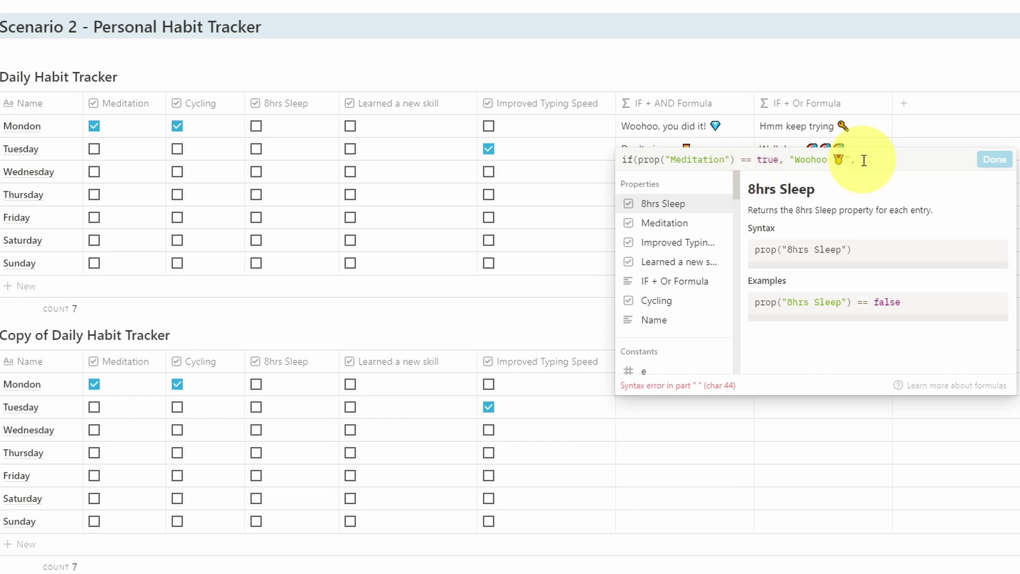
Step: Add "Oh no...keep trying " as the fallback result, close the if function and save the formula
type("\"Oh no...keep trying ")
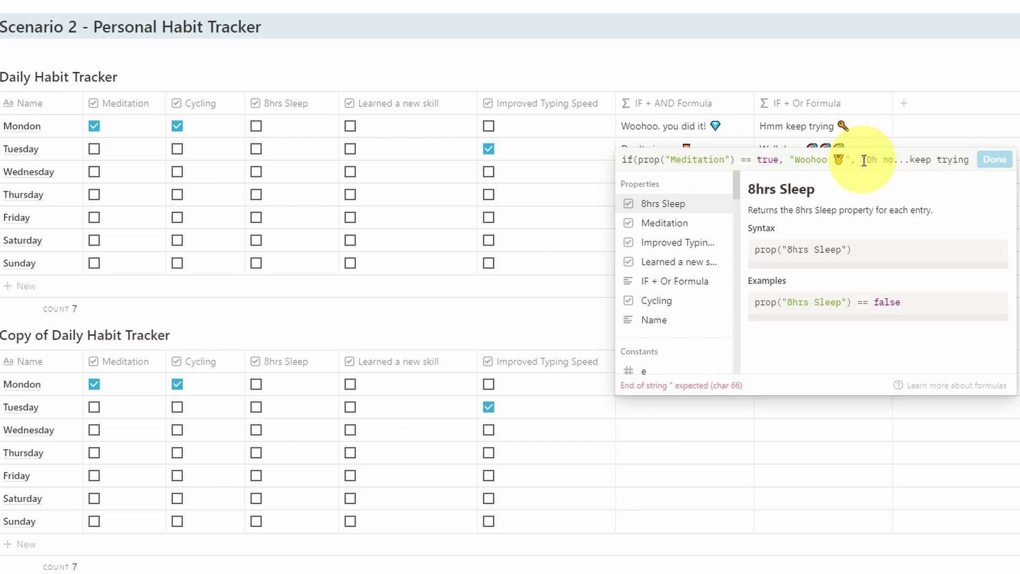
type("\"")
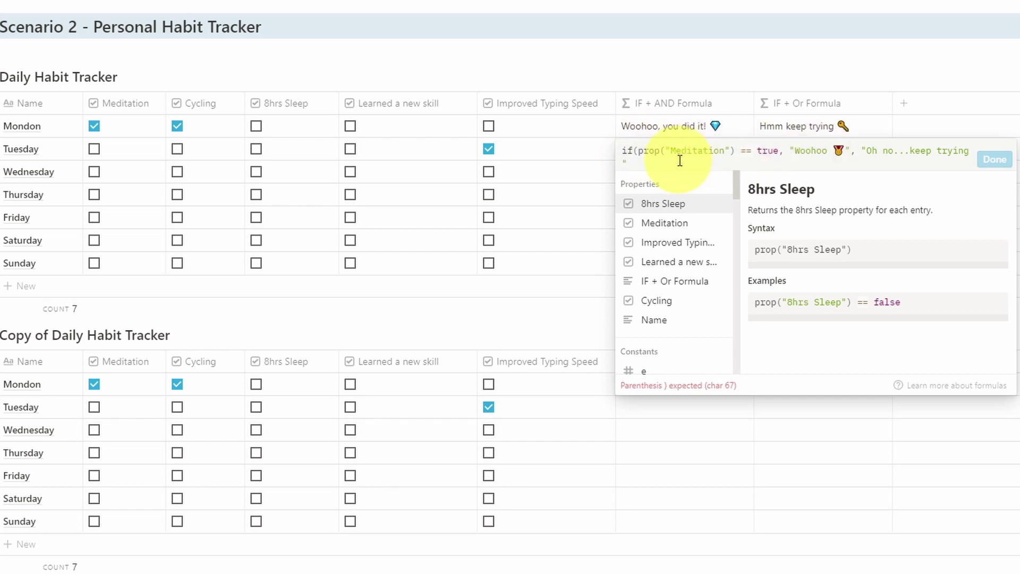
type(")")
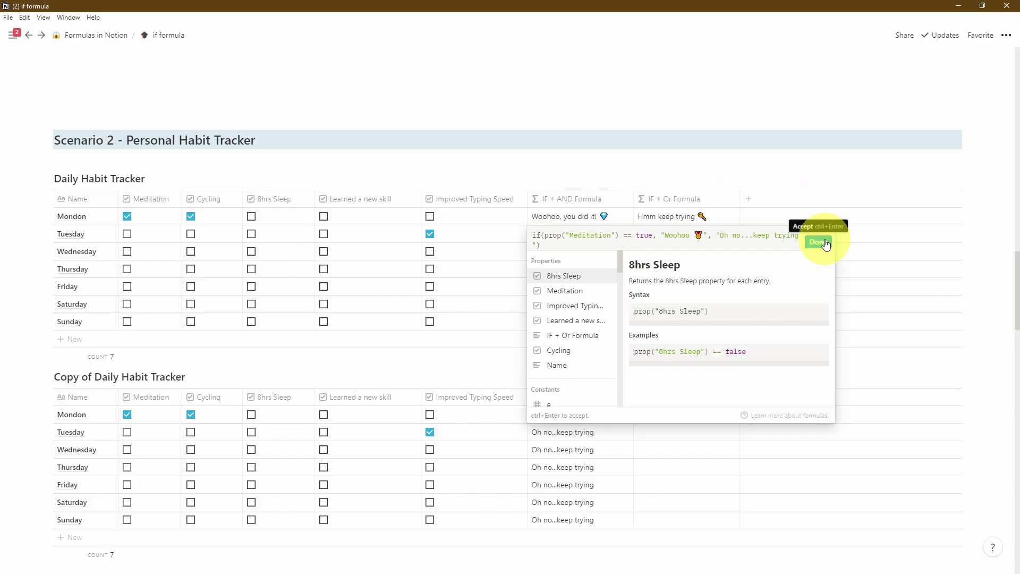
left_click(1008, 161)
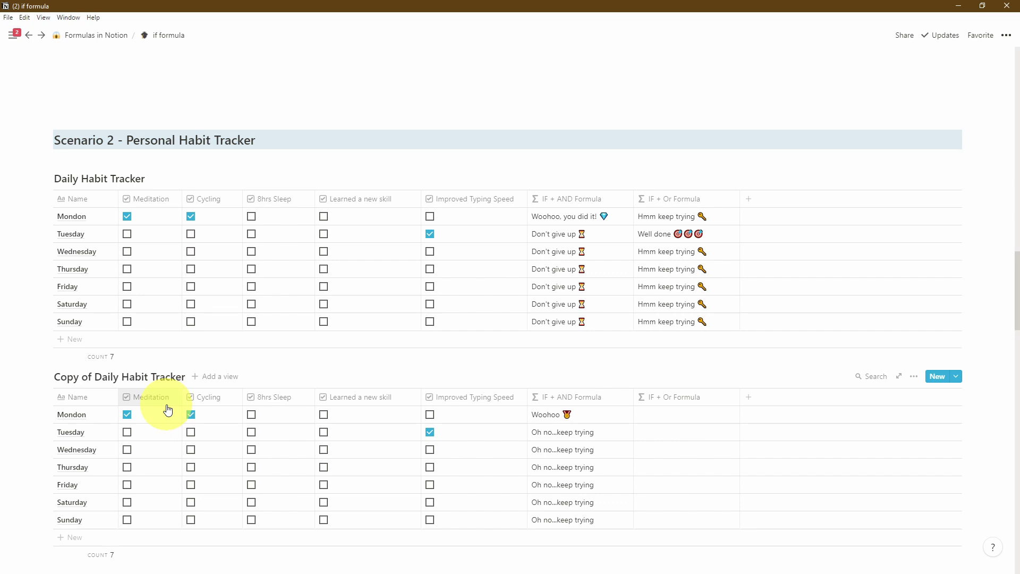
Step: Test the formula by unchecking Meditation in the copied tracker's first row, and undo that change
left_click(128, 415)
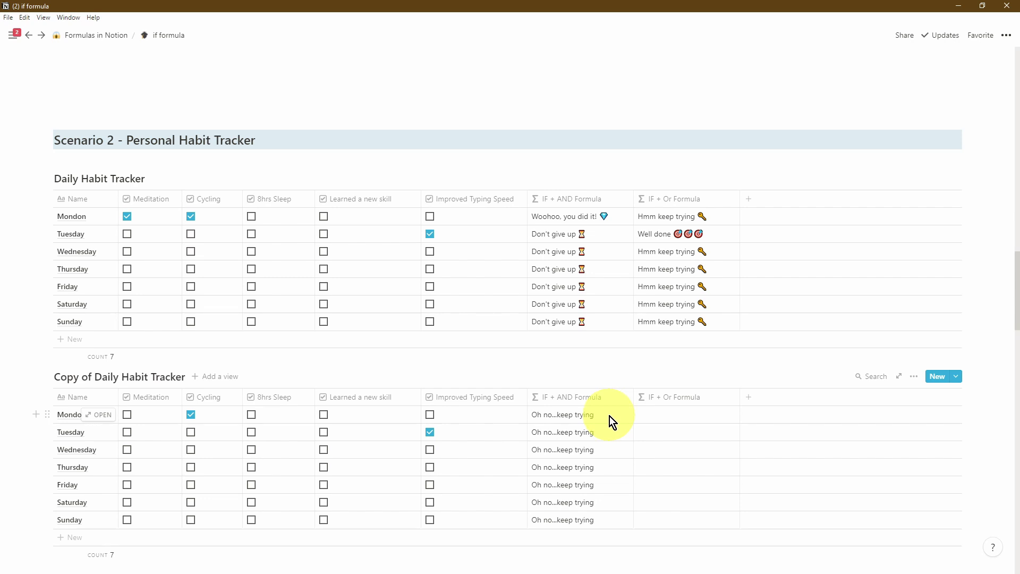
key("ctrl+z")
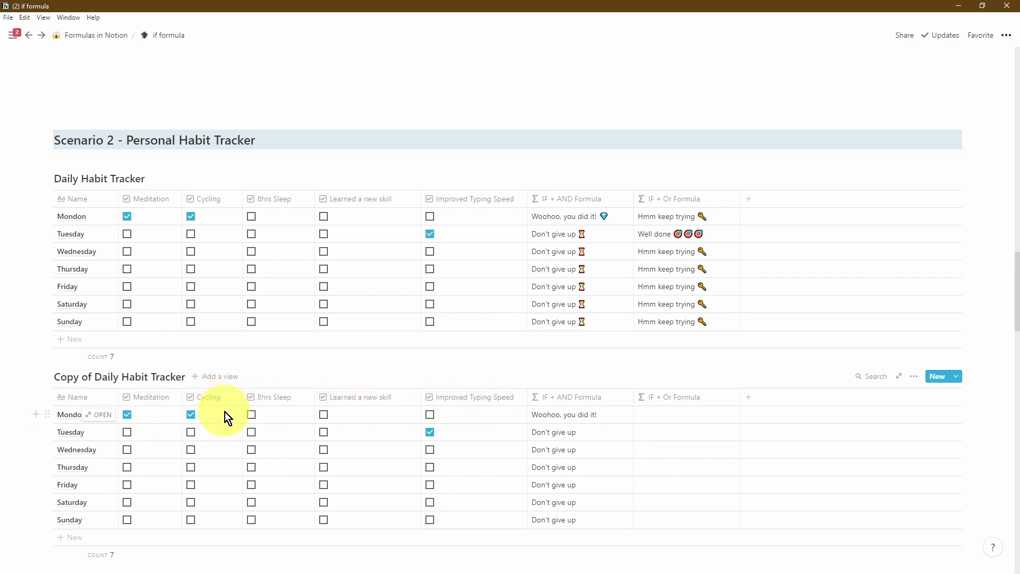
Step: Open an and( function before the Meditation condition in the copied tracker's IF + AND Formula
left_click(580, 413)
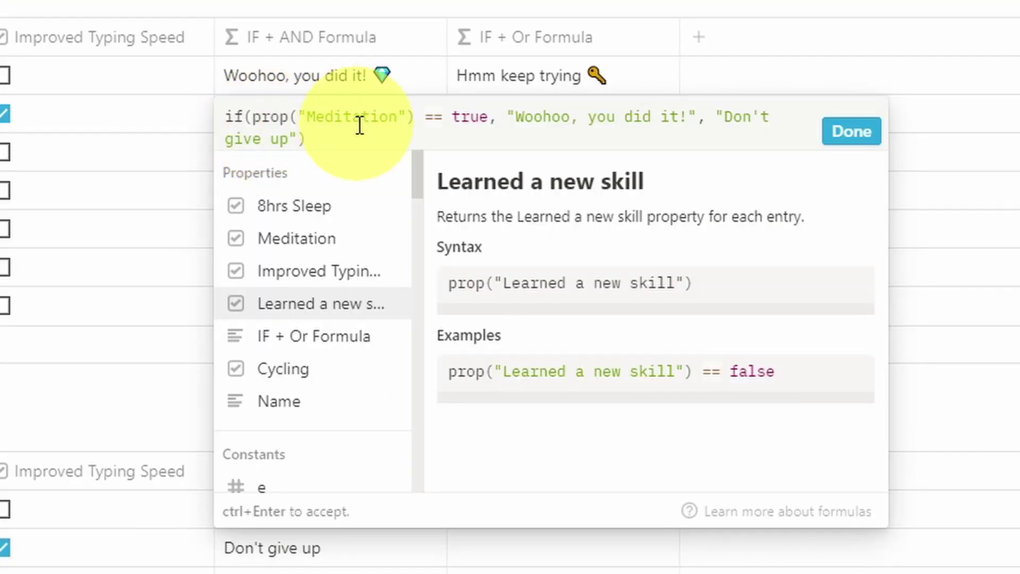
left_click(252, 117)
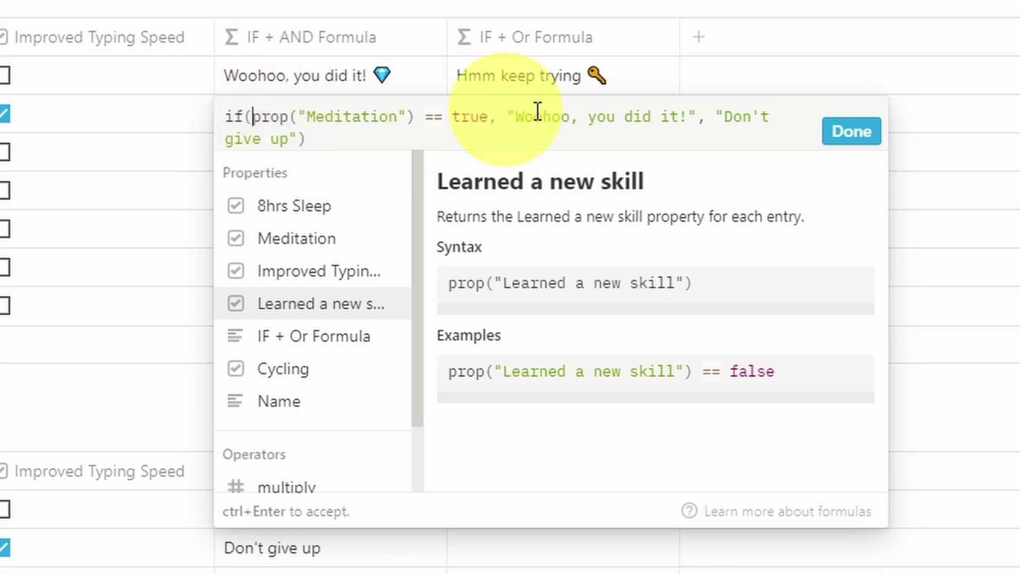
type("and")
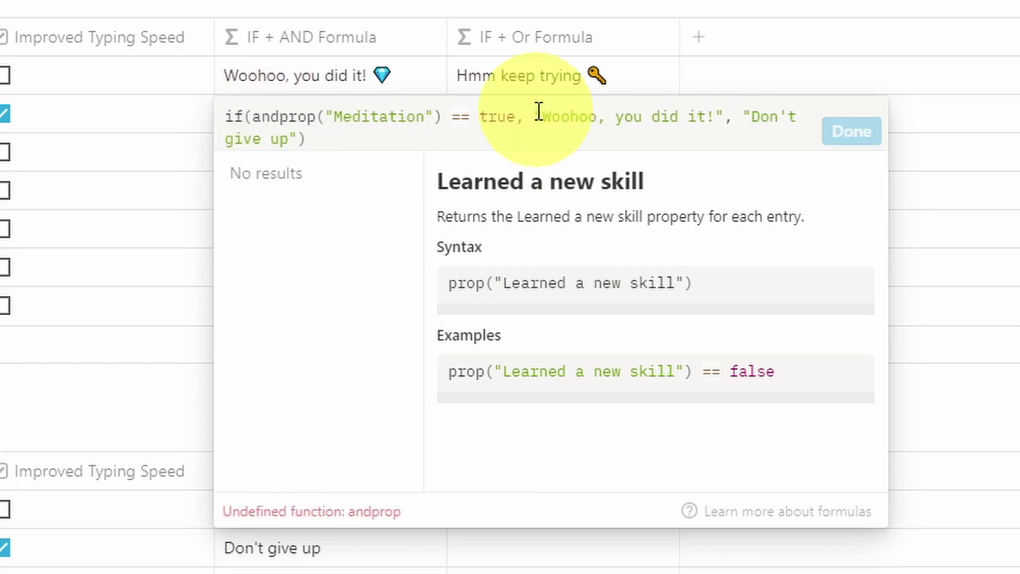
type("(")
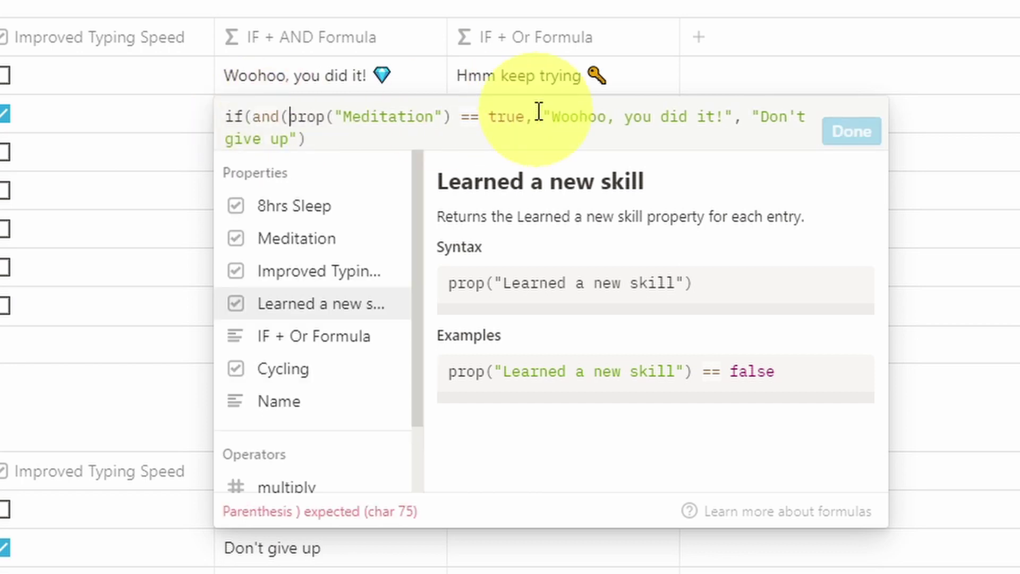
Step: Add the Cycling property == true as the second condition, close the and function and save the formula
left_click(534, 116)
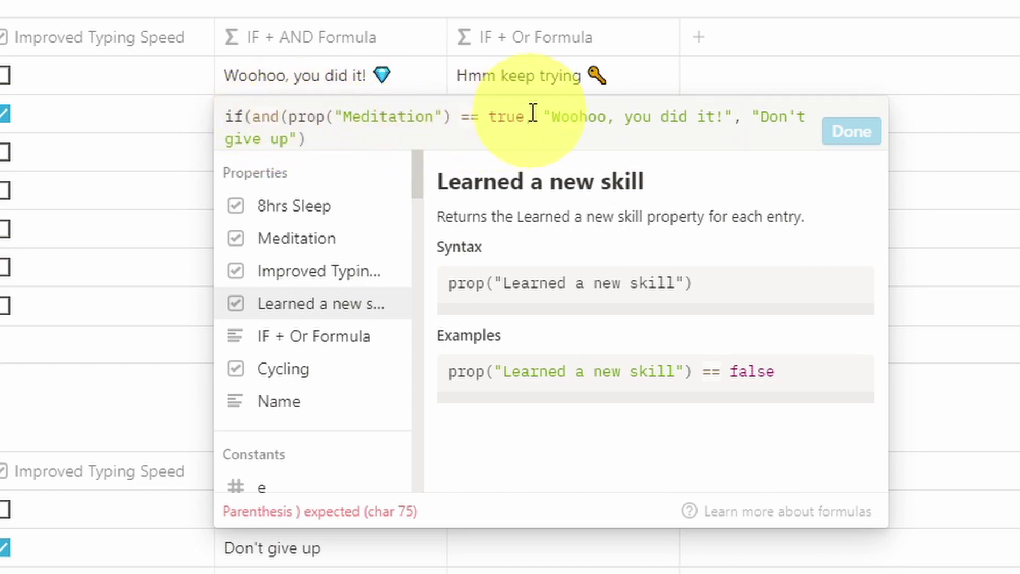
type("pro")
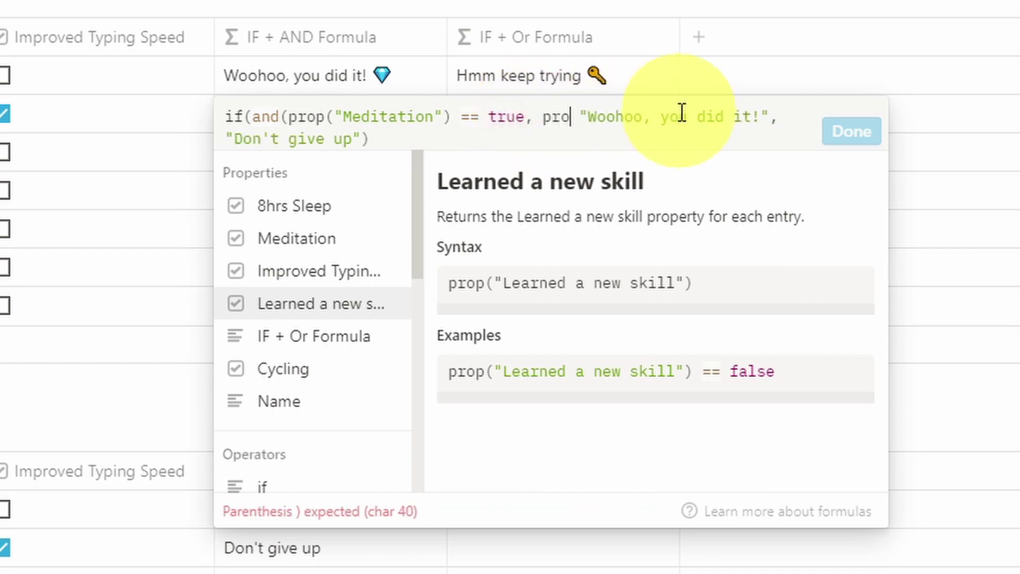
type("p")
left_click(311, 371)
type("==")
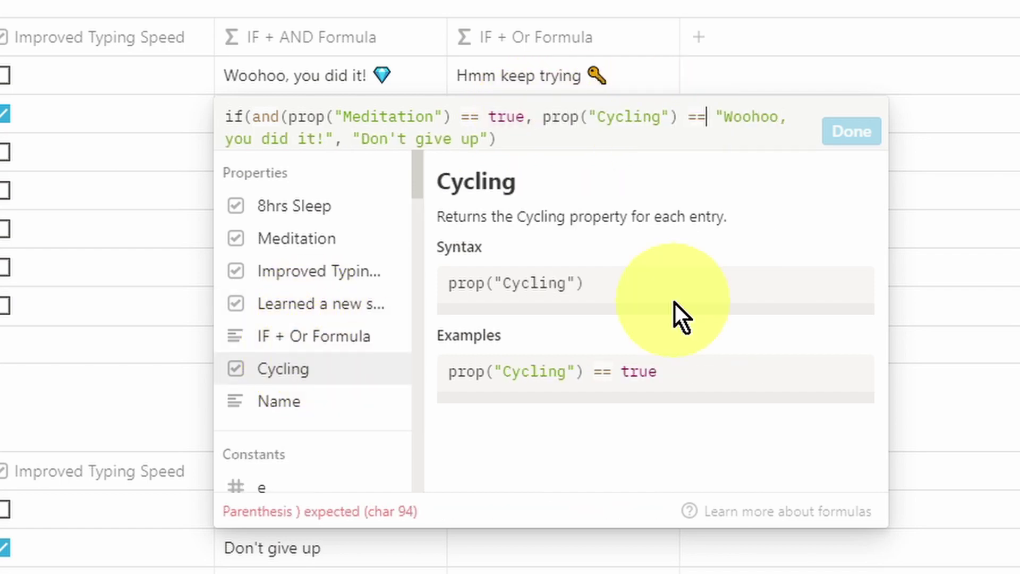
type(" true),")
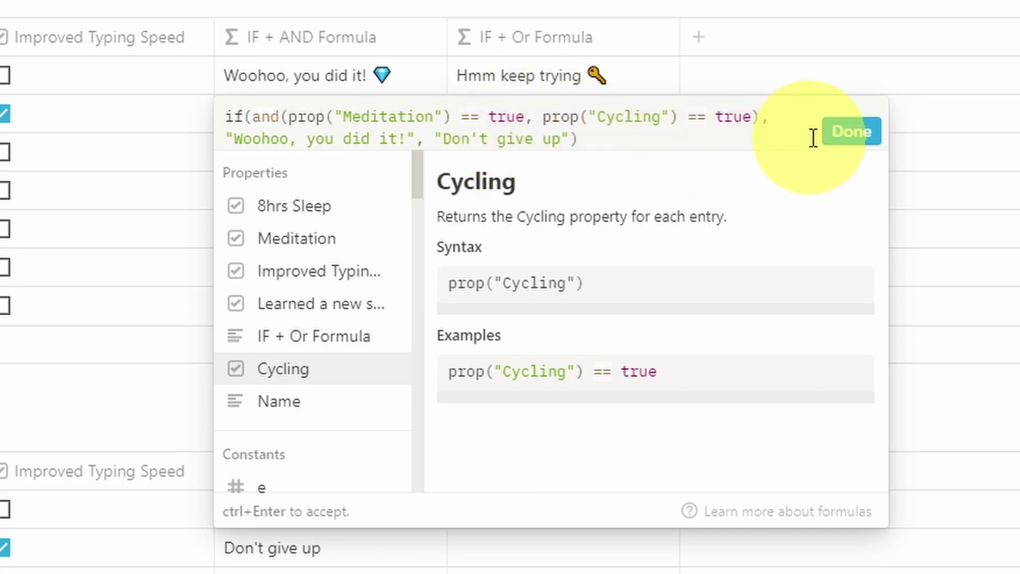
left_click(836, 132)
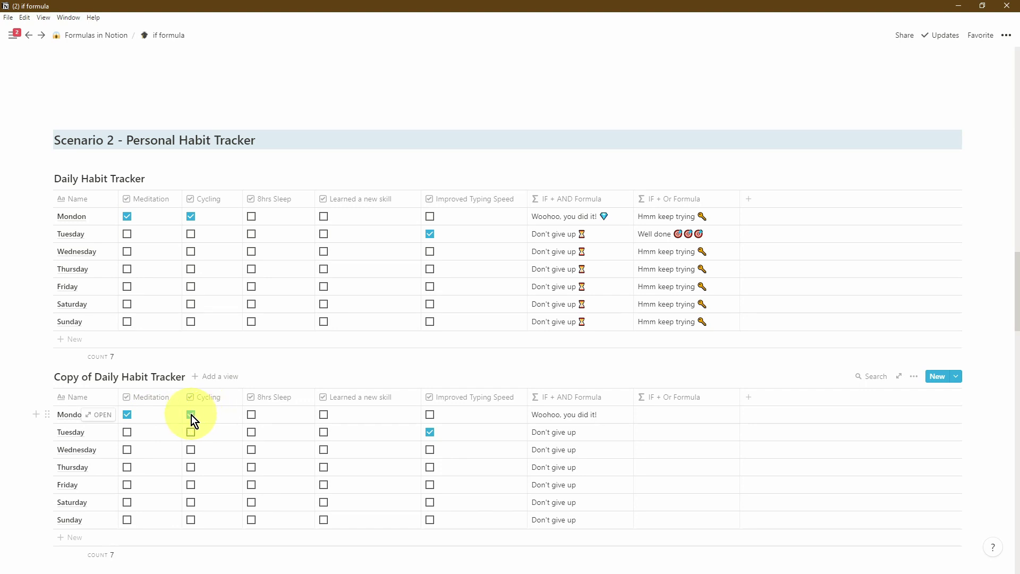
Step: Test the and condition by unchecking and rechecking Cycling, then Meditation, in the copied tracker's Mondon row
left_click(191, 414)
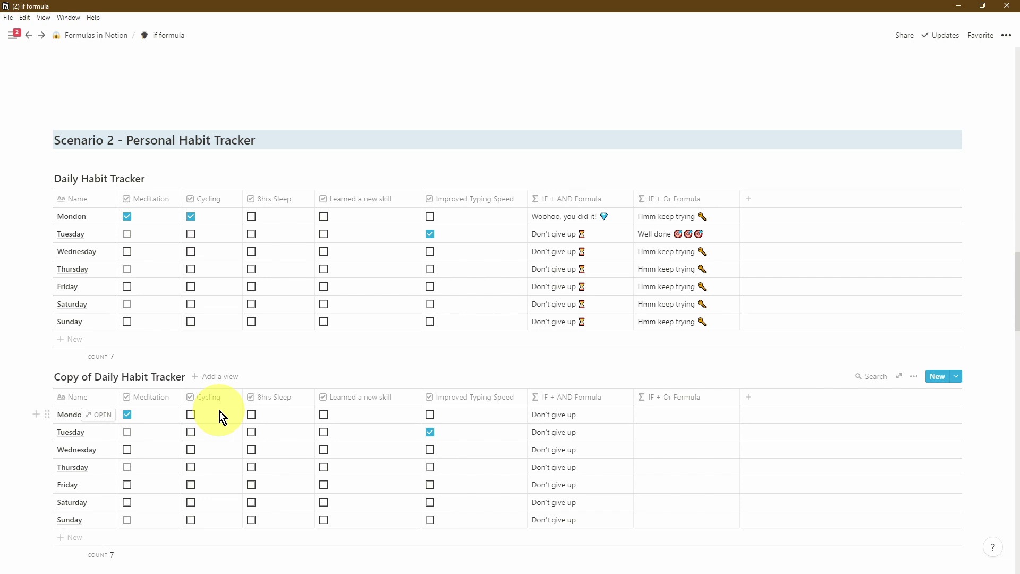
left_click(190, 415)
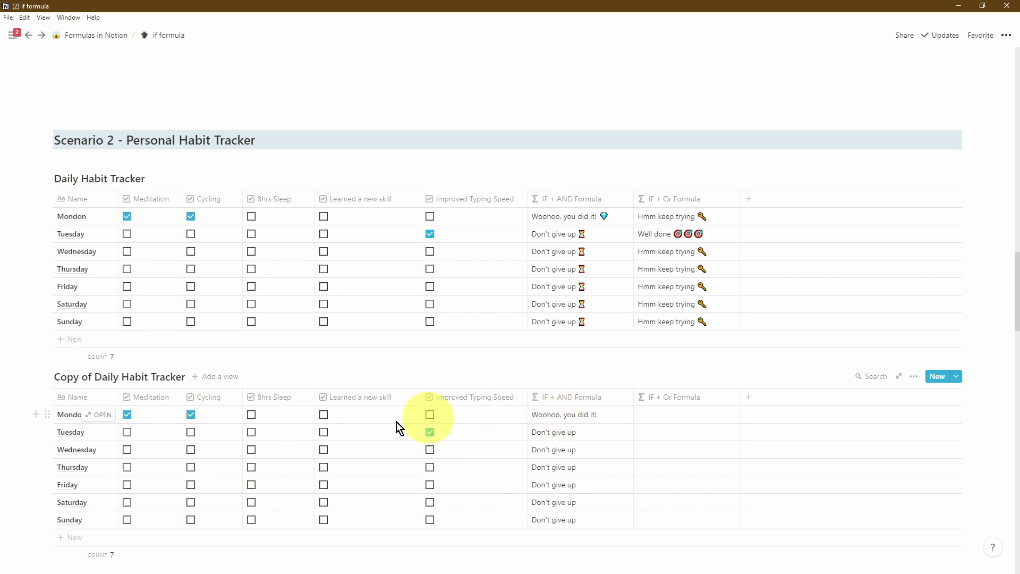
left_click(131, 415)
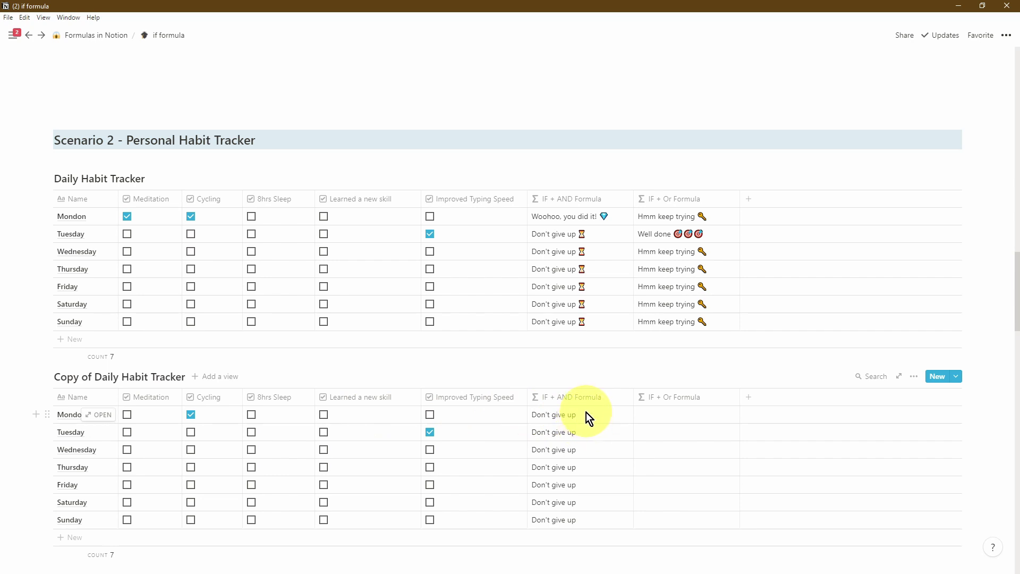
left_click(127, 414)
Step: Add a blue diamond emoji after "Woohoo, you did it!" in the copied tracker's IF + AND Formula and save it
left_click(600, 416)
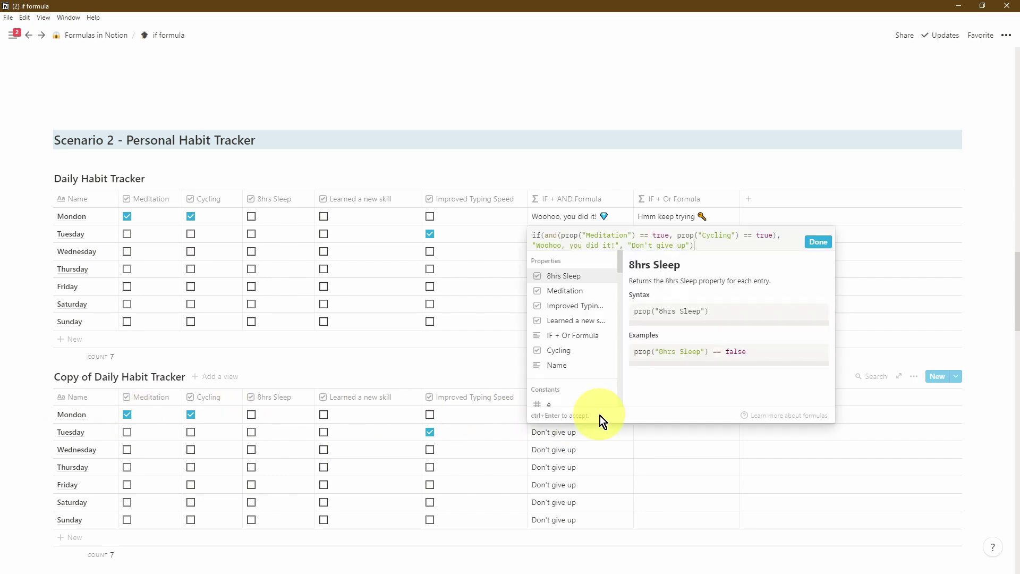
left_click(616, 244)
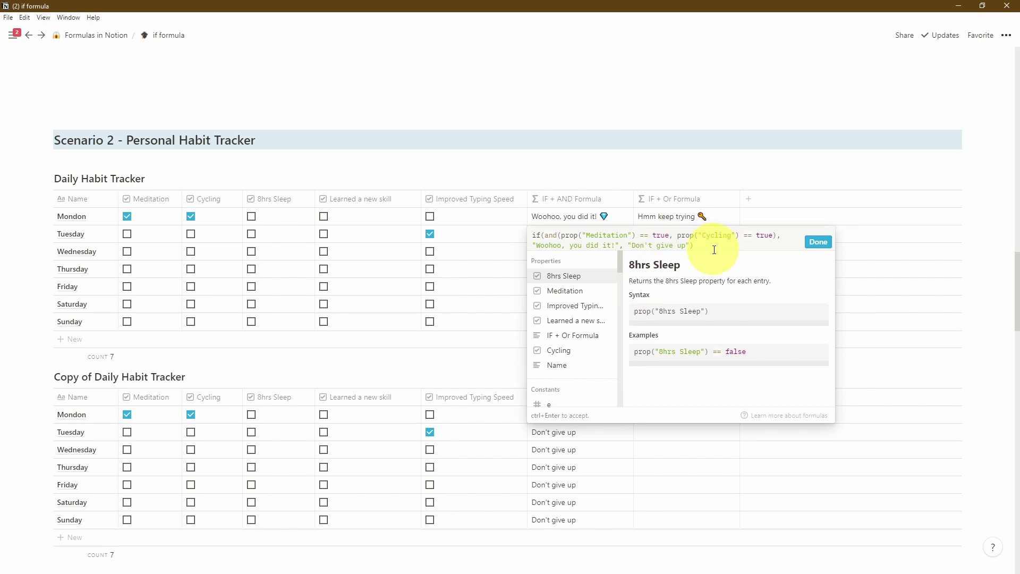
key("super+period")
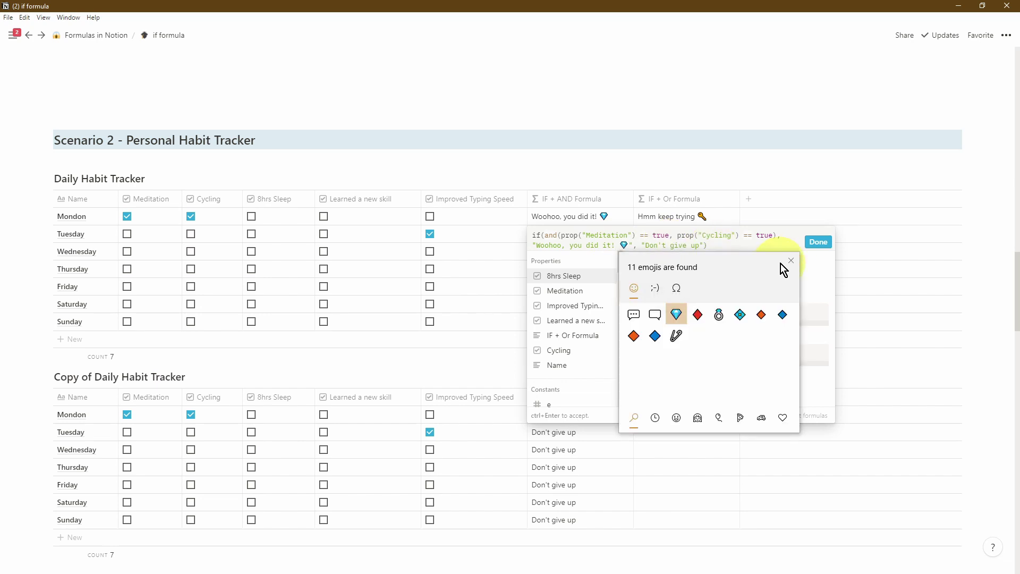
left_click(780, 267)
left_click(818, 242)
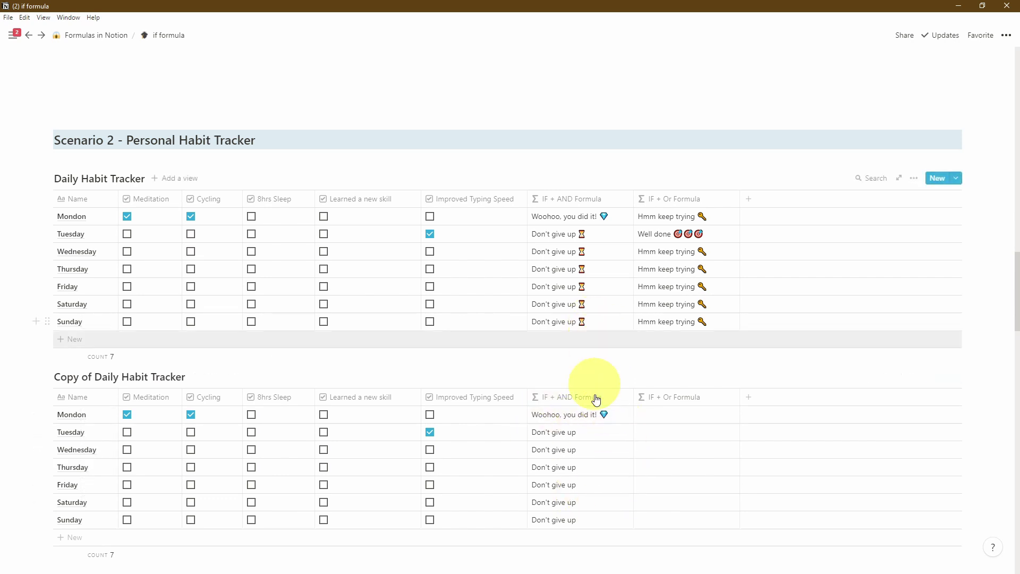
Step: Add an hourglass emoji after the "Don't give up" fallback result in the IF + AND Formula and save it
left_click(584, 414)
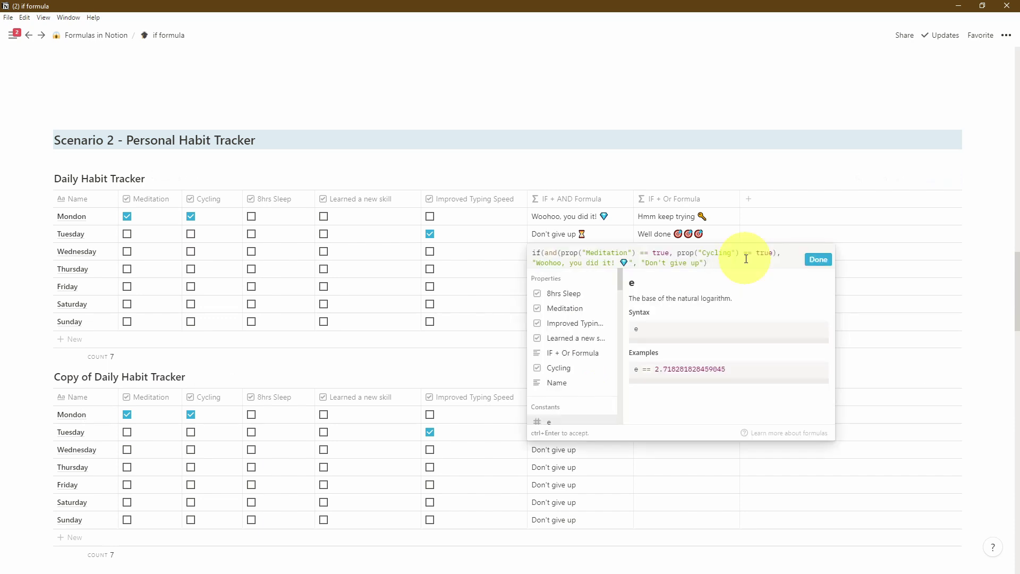
key("super+period")
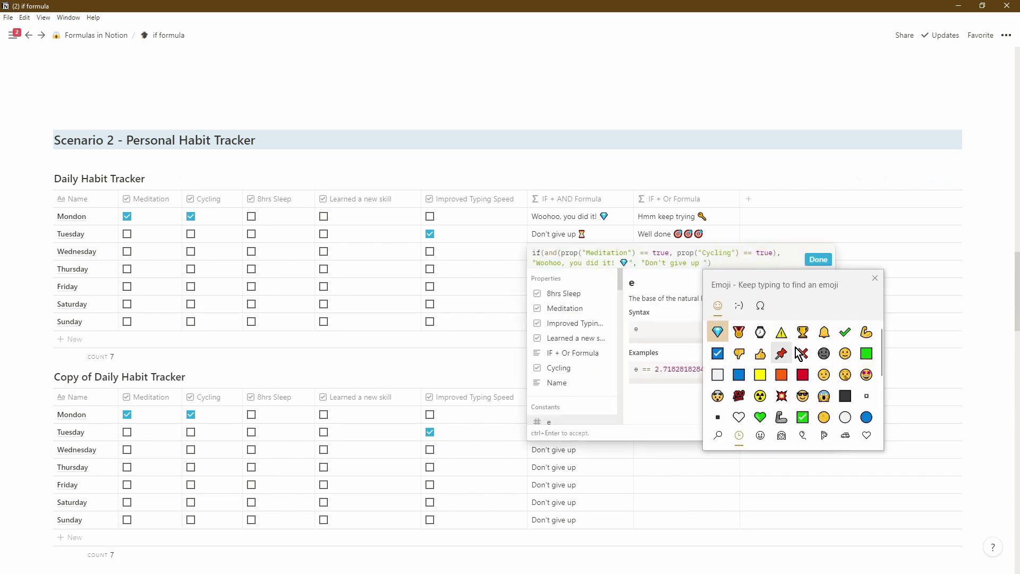
type("time")
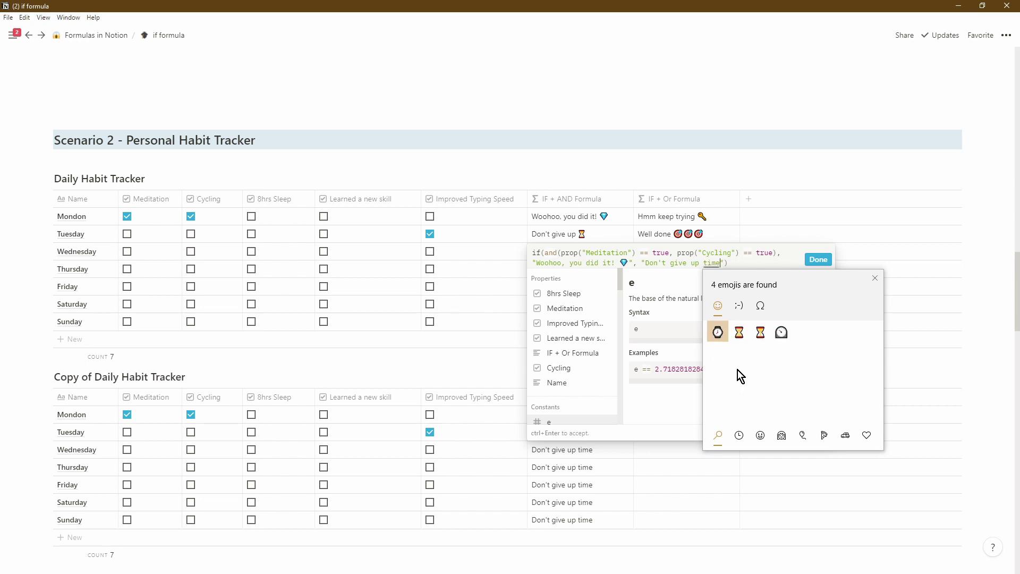
left_click(760, 332)
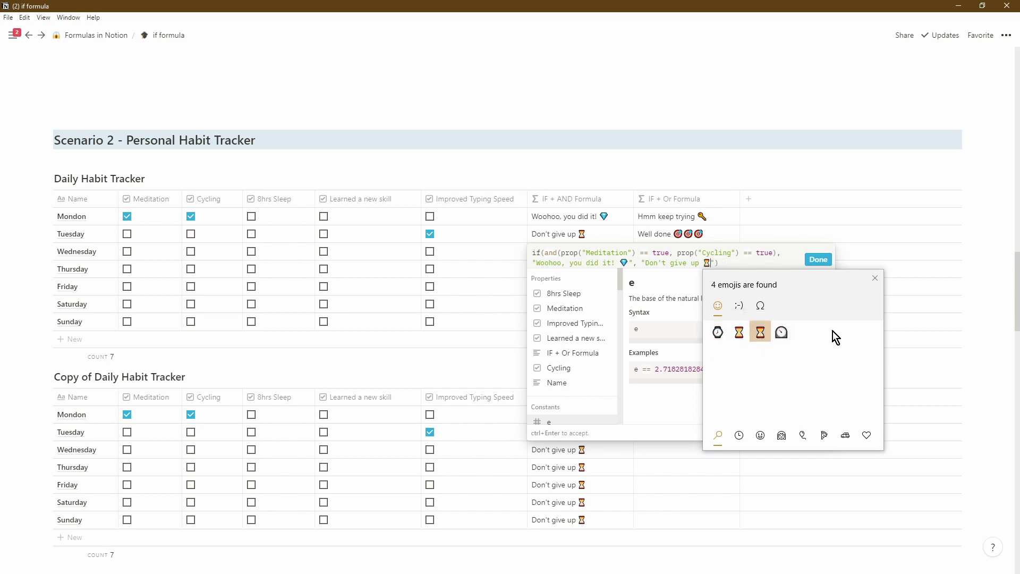
left_click(818, 259)
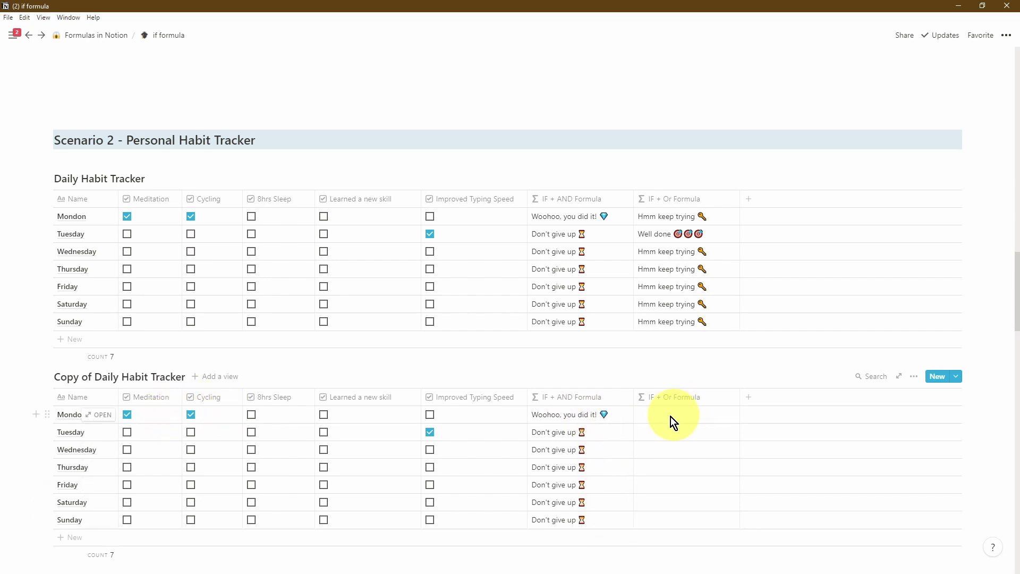
Step: Copy the IF + AND Formula into the copied tracker's empty IF + Or Formula, replace and with or, and save it
left_click(623, 419)
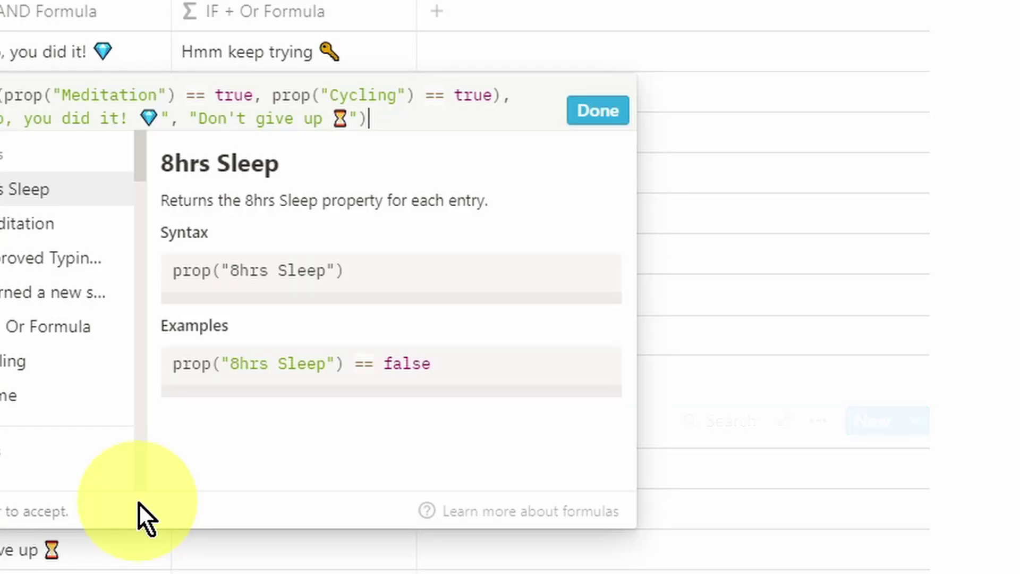
key("ctrl+a")
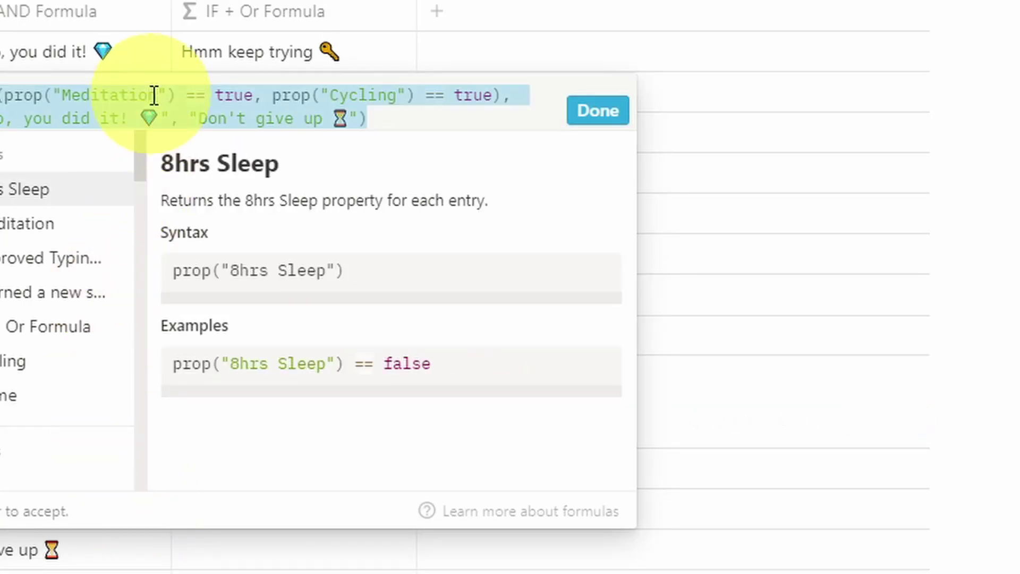
key("ctrl+c")
key("Escape")
left_click(286, 92)
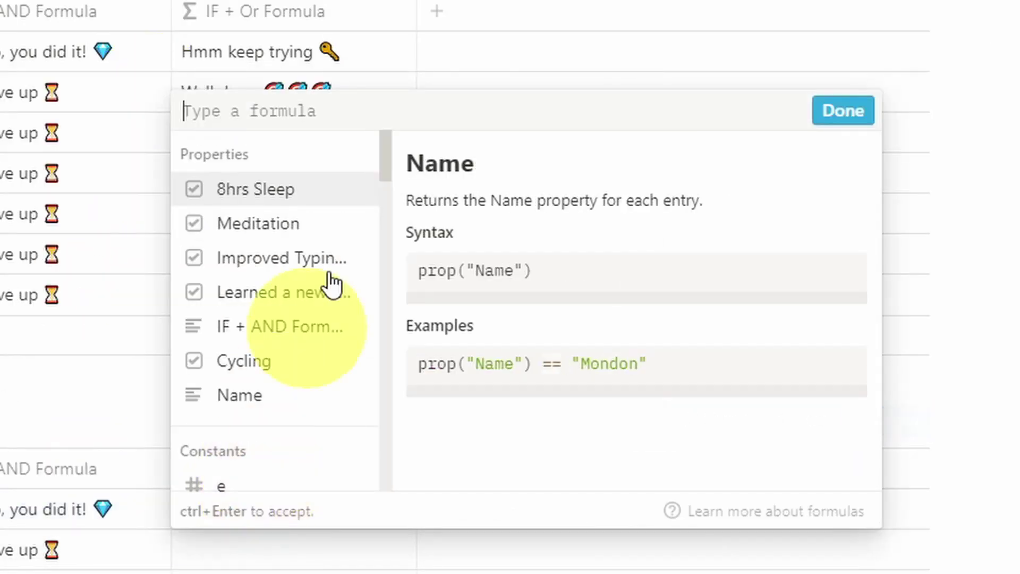
key("ctrl+v")
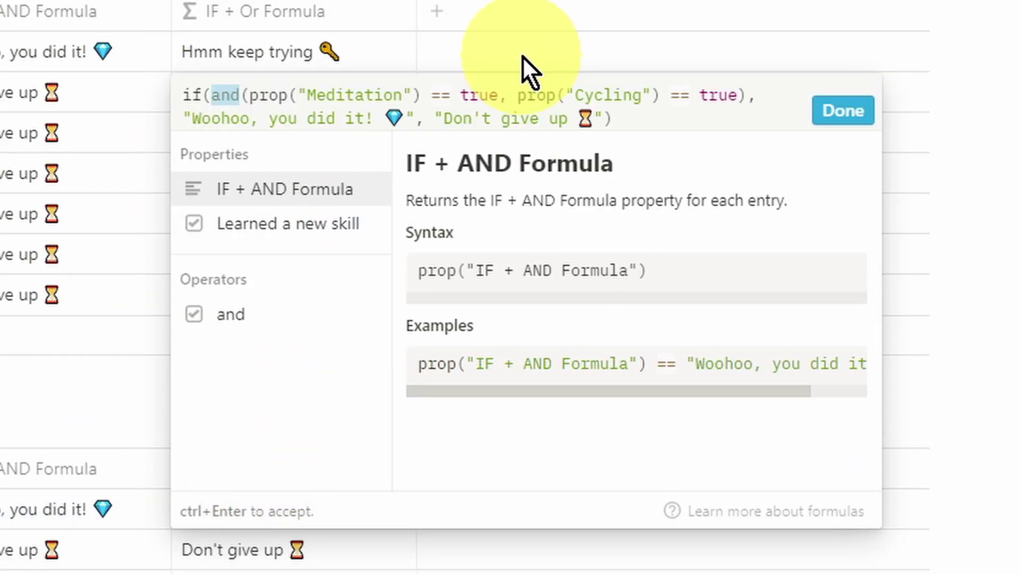
type("or")
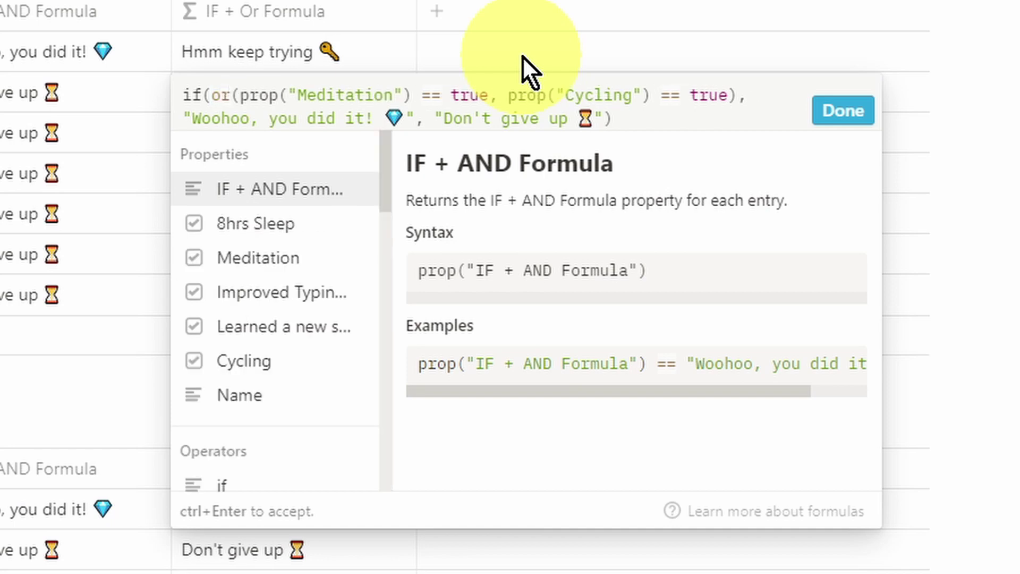
left_click(850, 114)
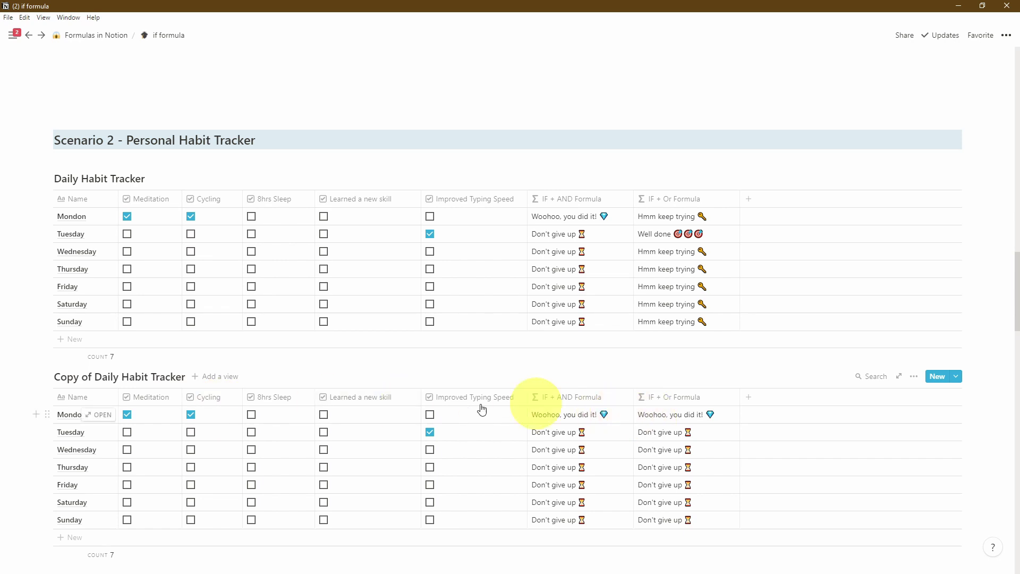
Step: Test the or condition by toggling Cycling and Meditation in the copied tracker's Mondon row
left_click(190, 415)
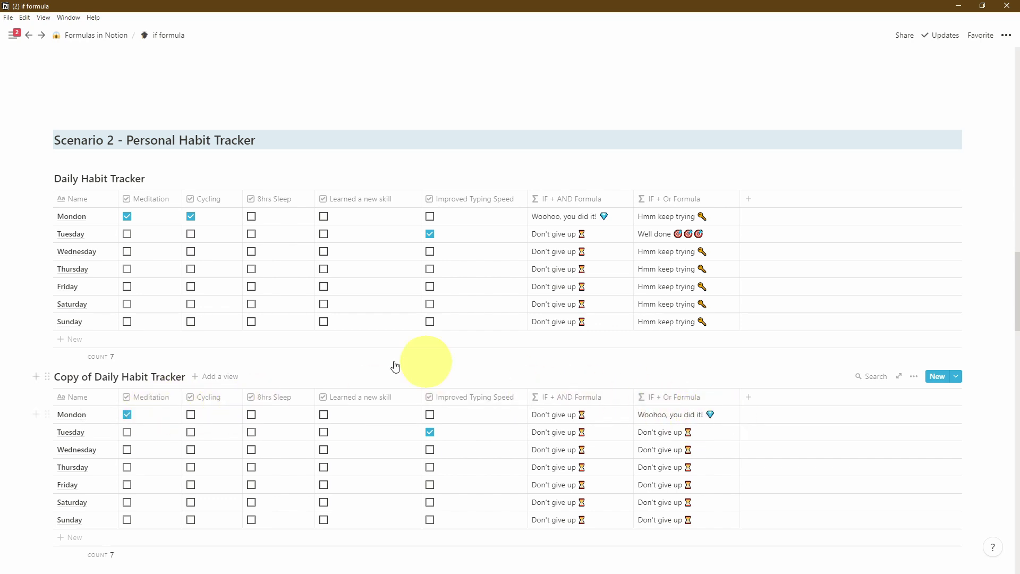
left_click(190, 417)
left_click(126, 415)
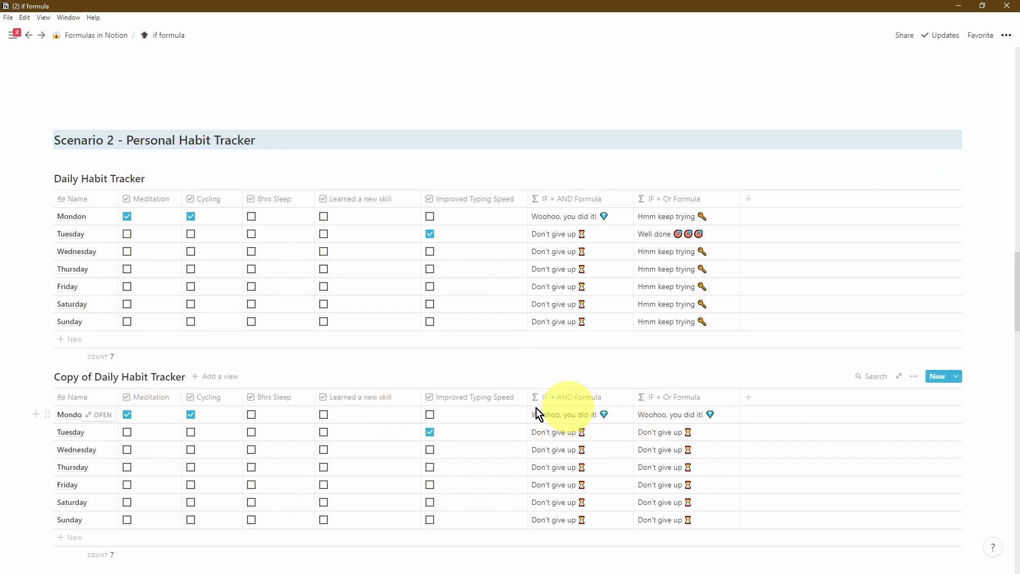
Step: Examine the Day of the Month, Date of the Week and Day of the Week formulas in the Scenario 3 schedule table
scroll(466, 305, "down", 3)
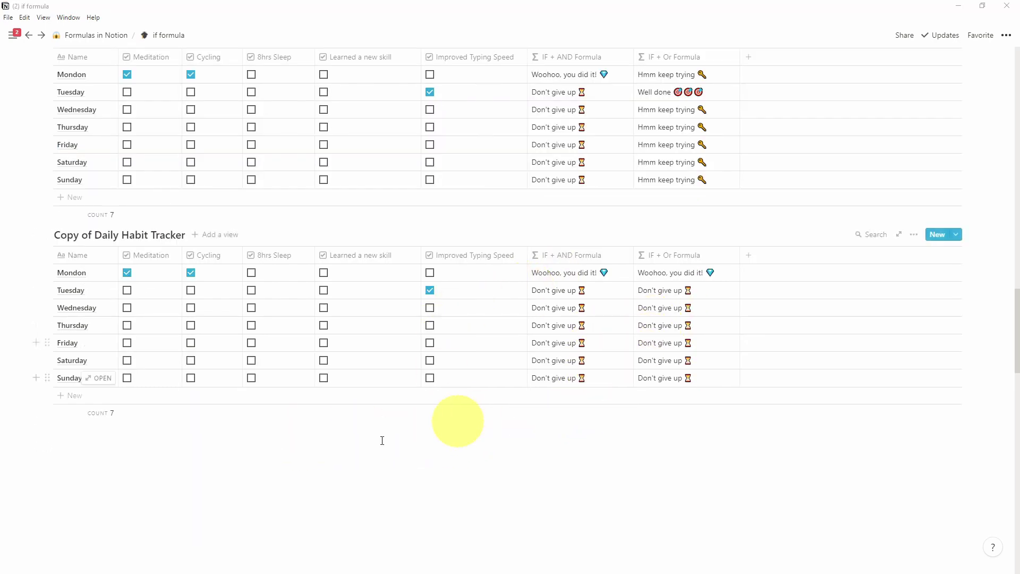
left_click(312, 430)
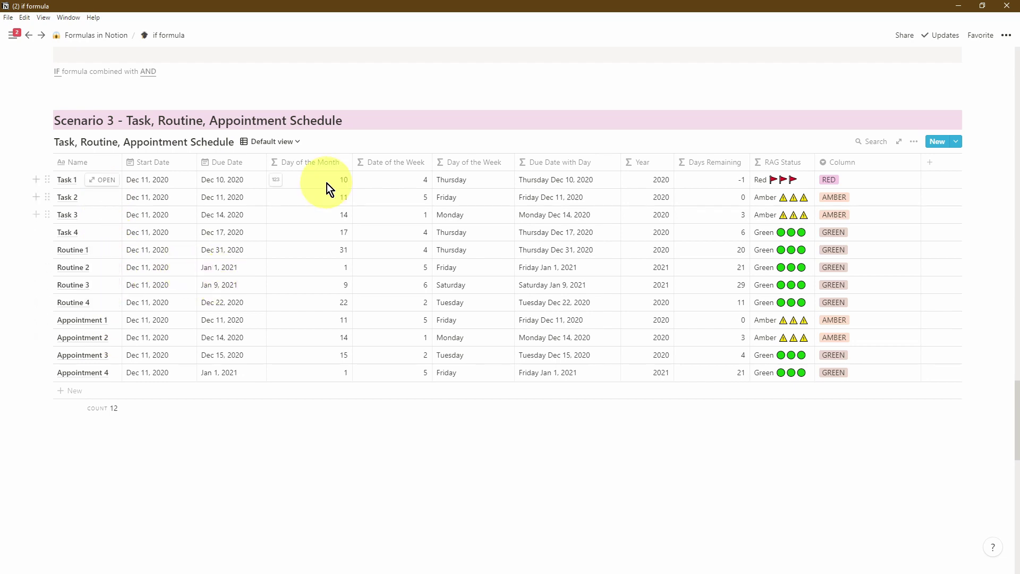
left_click(324, 234)
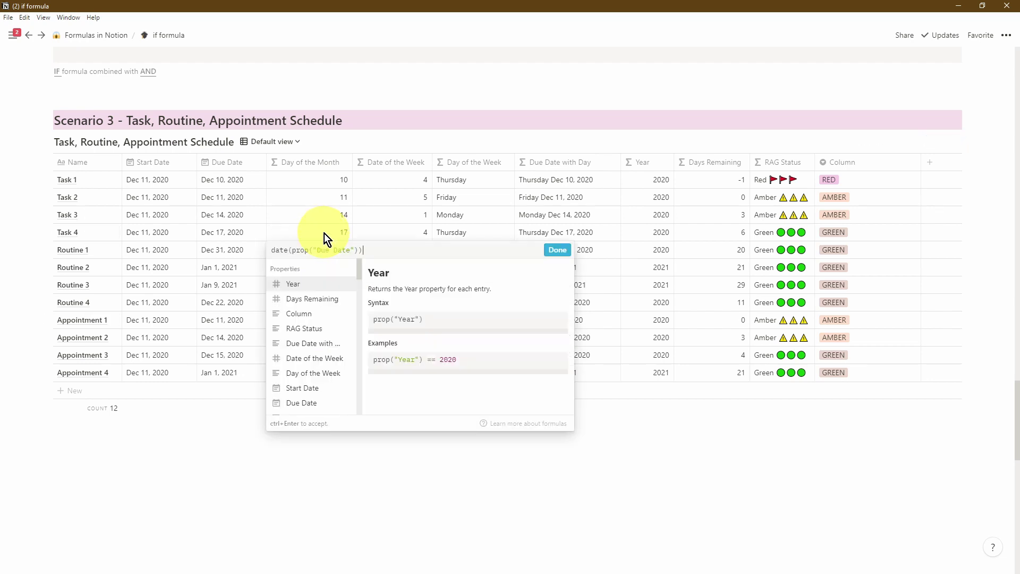
key("ctrl+Return")
left_click(425, 200)
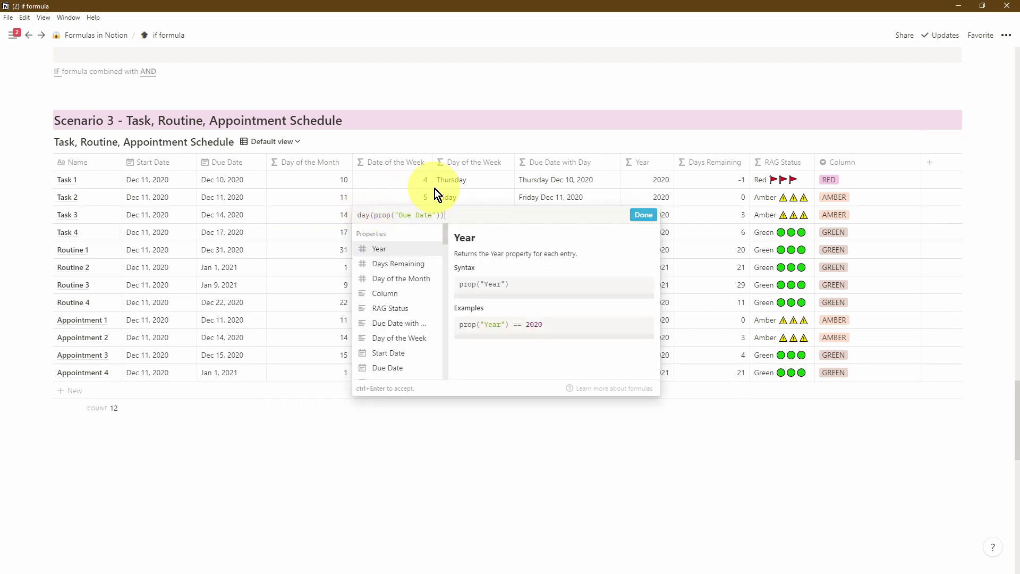
key("ctrl+Return")
left_click(468, 181)
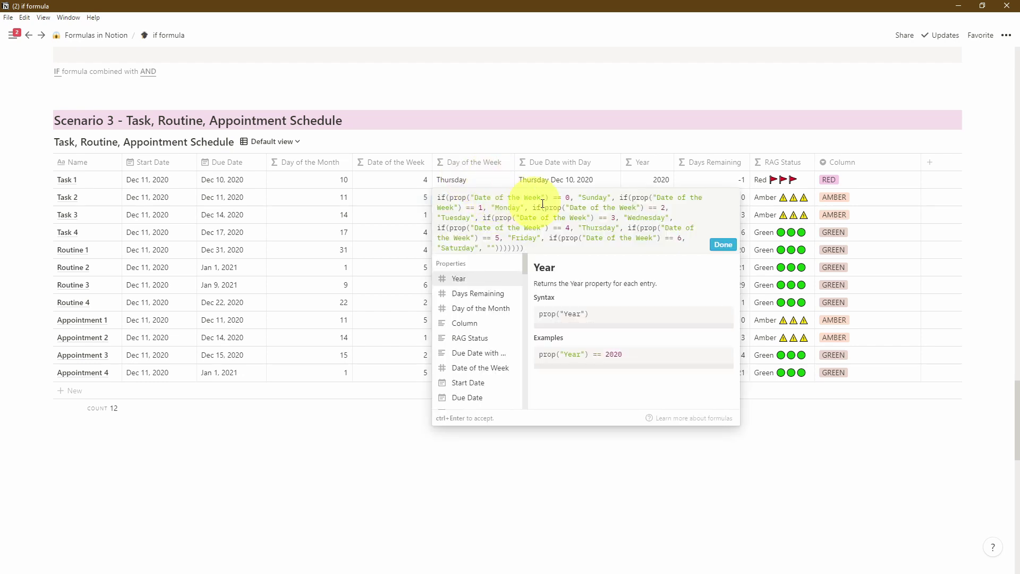
key("ctrl+Return")
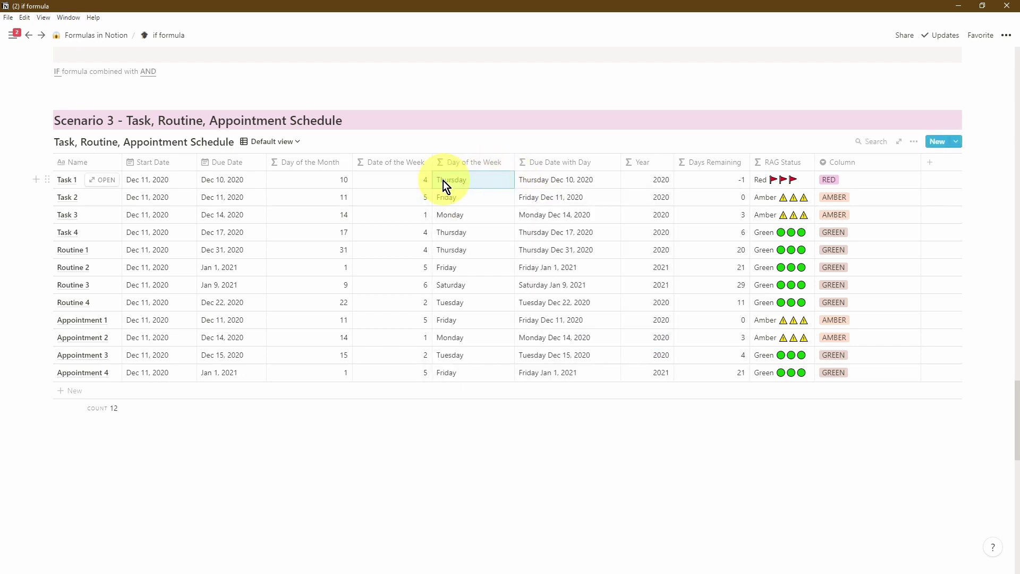
Step: Examine the Due Date with Day, Year, Days Remaining and RAG Status formulas in the Scenario 3 schedule's Task 1 row
left_click(571, 179)
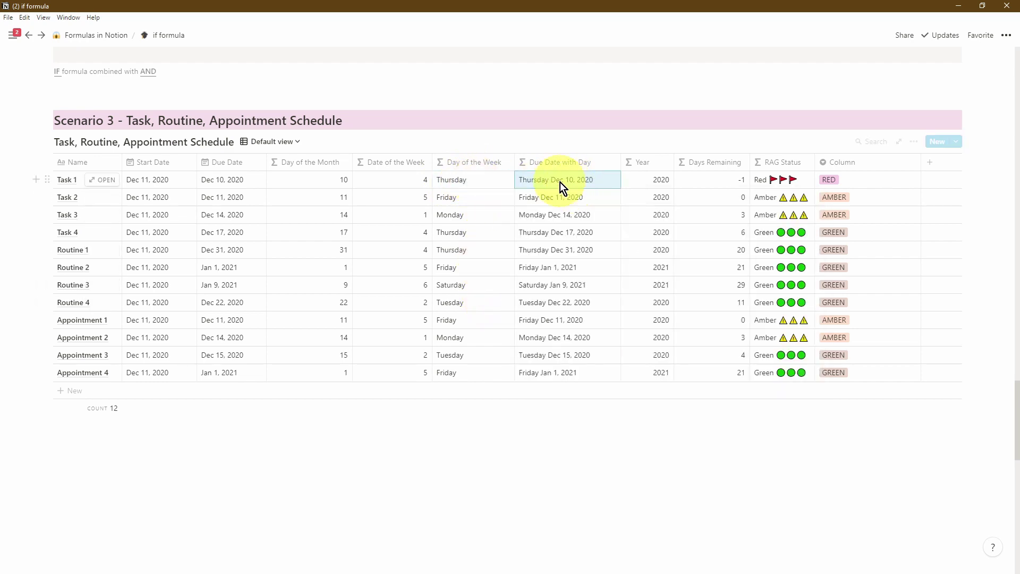
key("ctrl+Return")
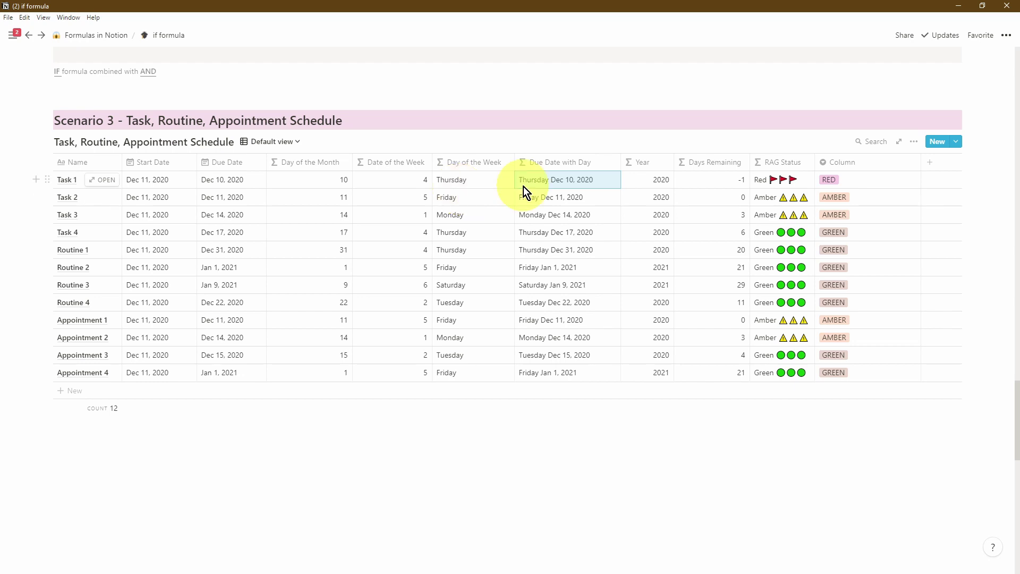
left_click(658, 177)
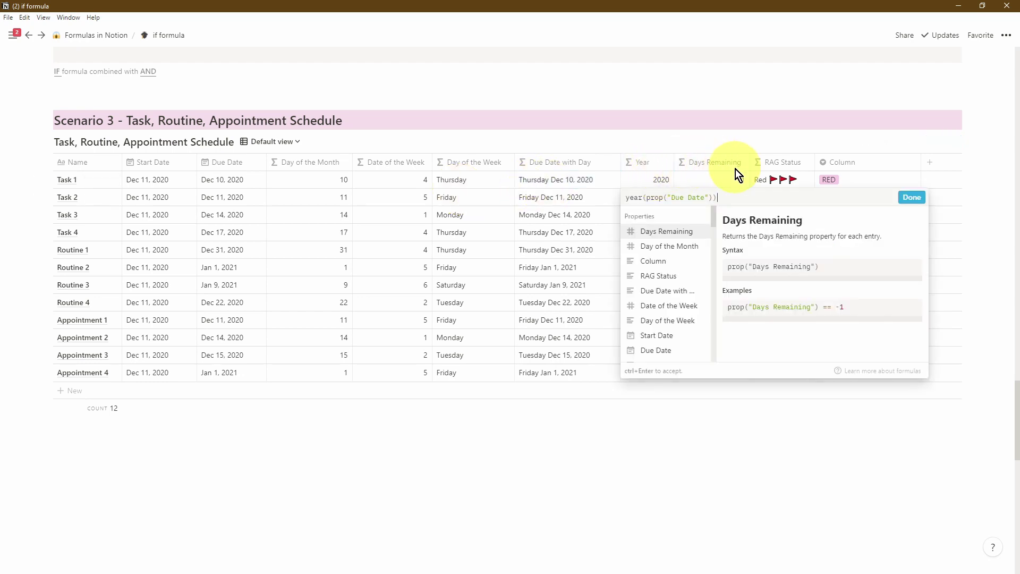
key("ctrl+Return")
left_click(721, 180)
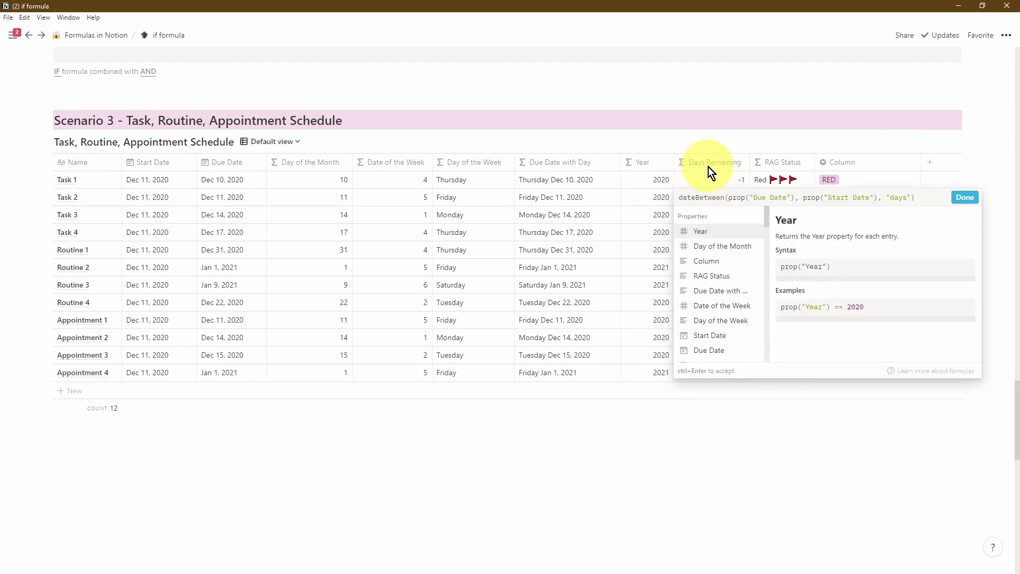
key("ctrl+Return")
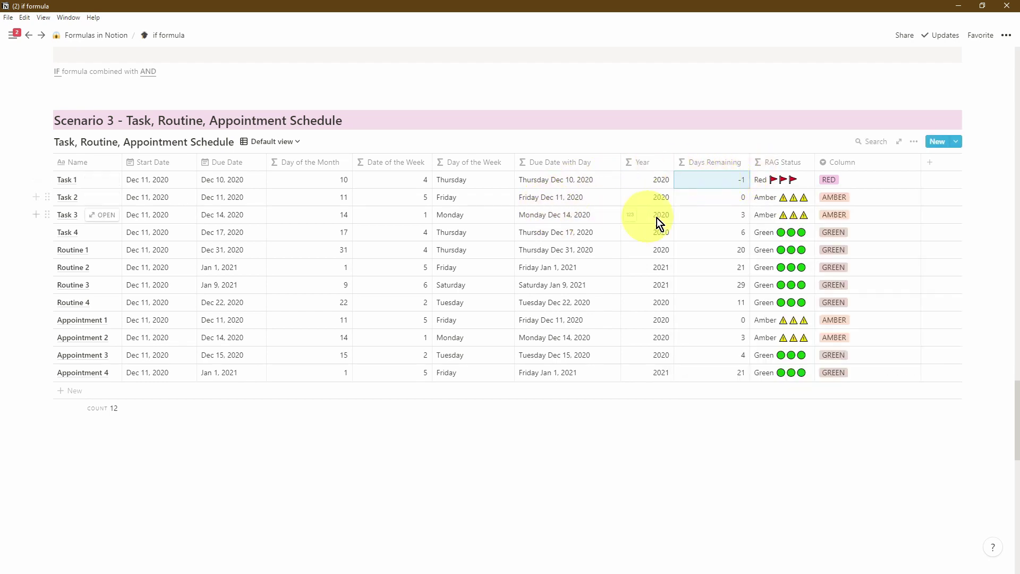
left_click(802, 182)
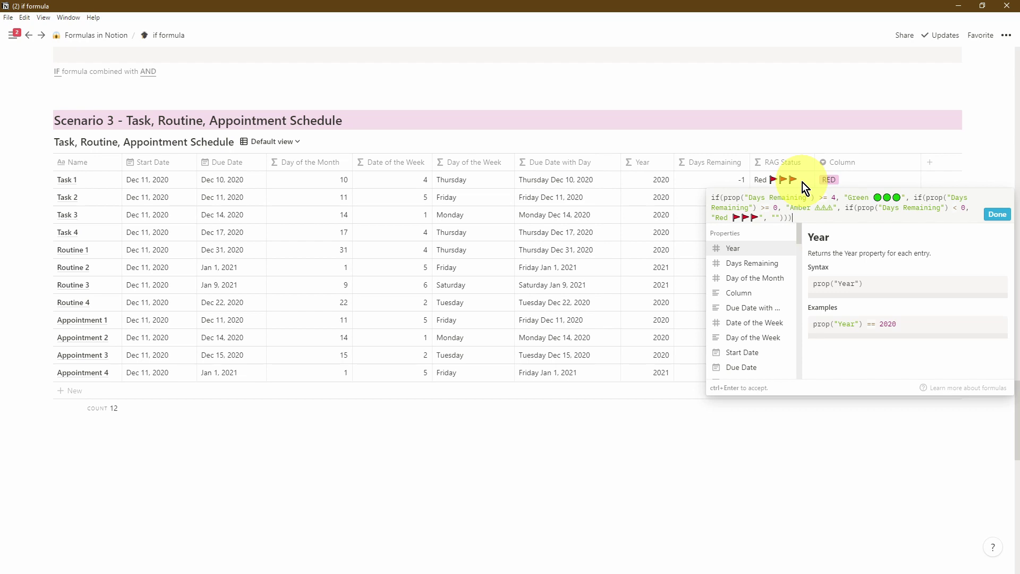
key("ctrl+Return")
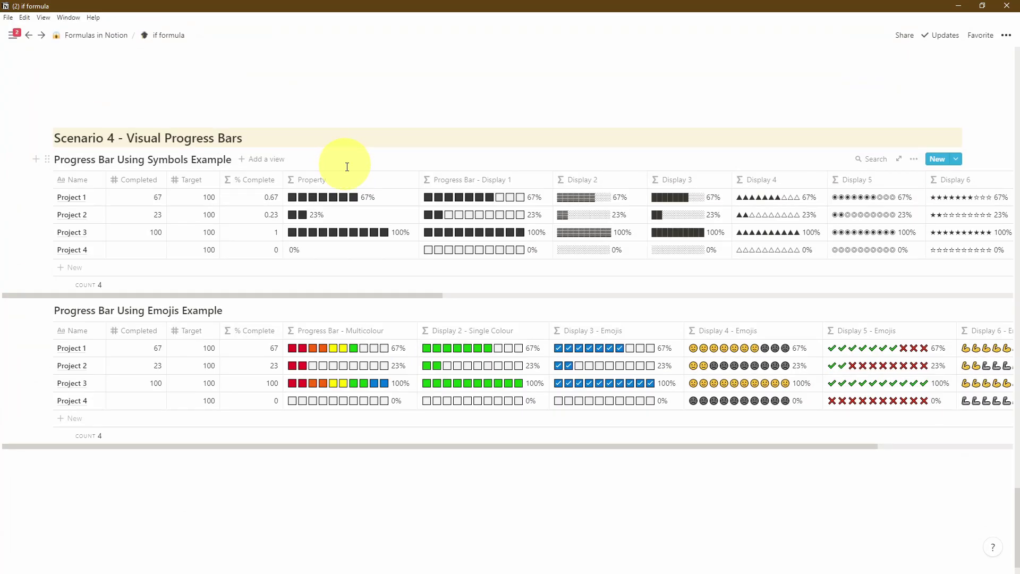
Step: Look through the display columns of the symbol and emoji progress bar tables in Scenario 4
left_click_drag(376, 292, 904, 269)
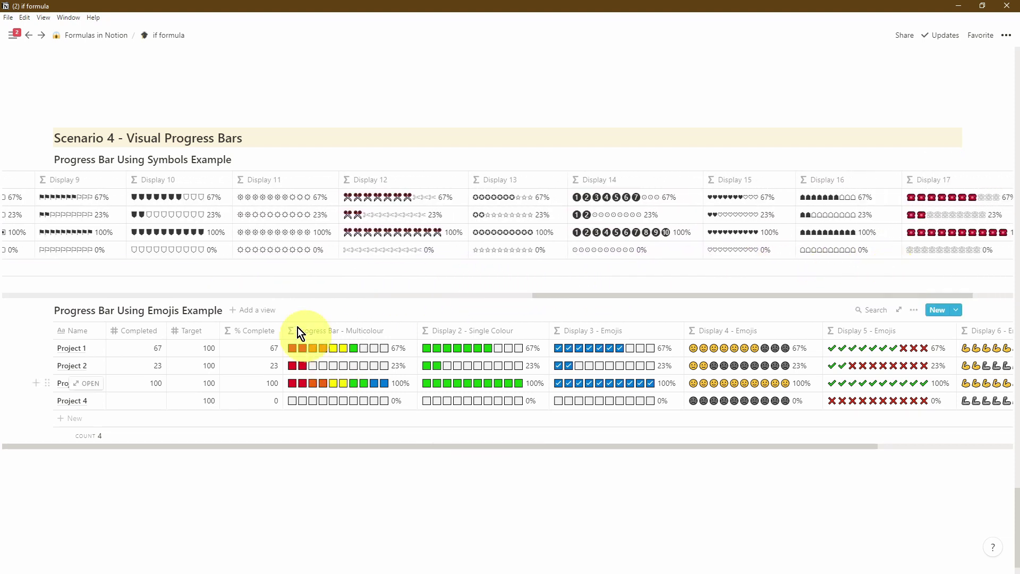
mouse_move(297, 445)
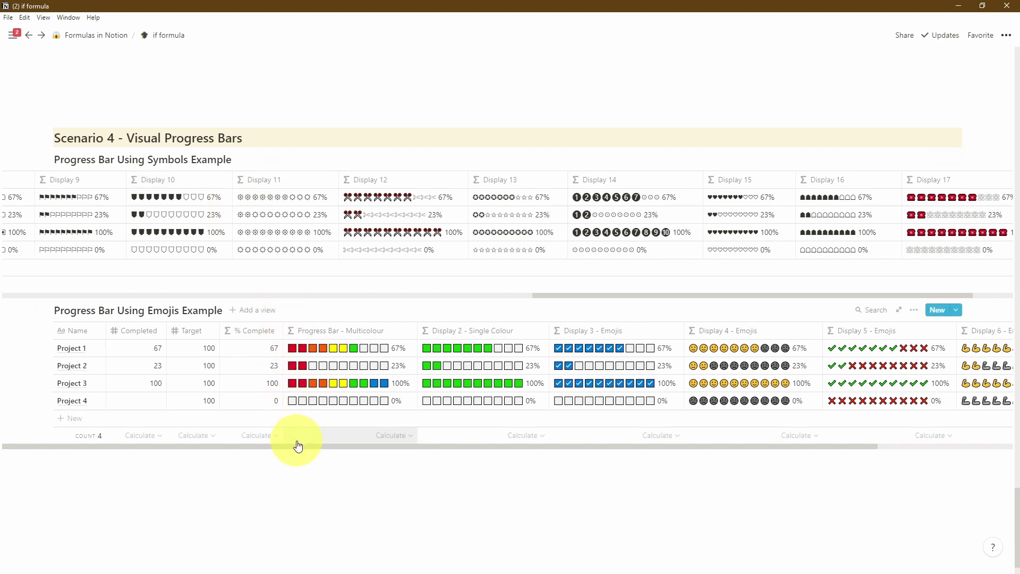
left_click_drag(297, 445, 406, 444)
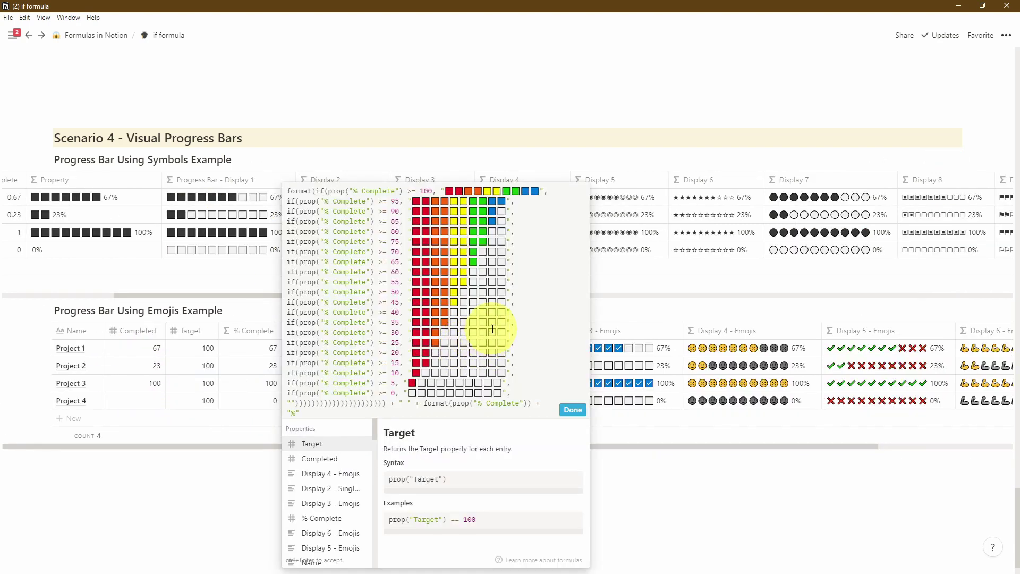
left_click(333, 226)
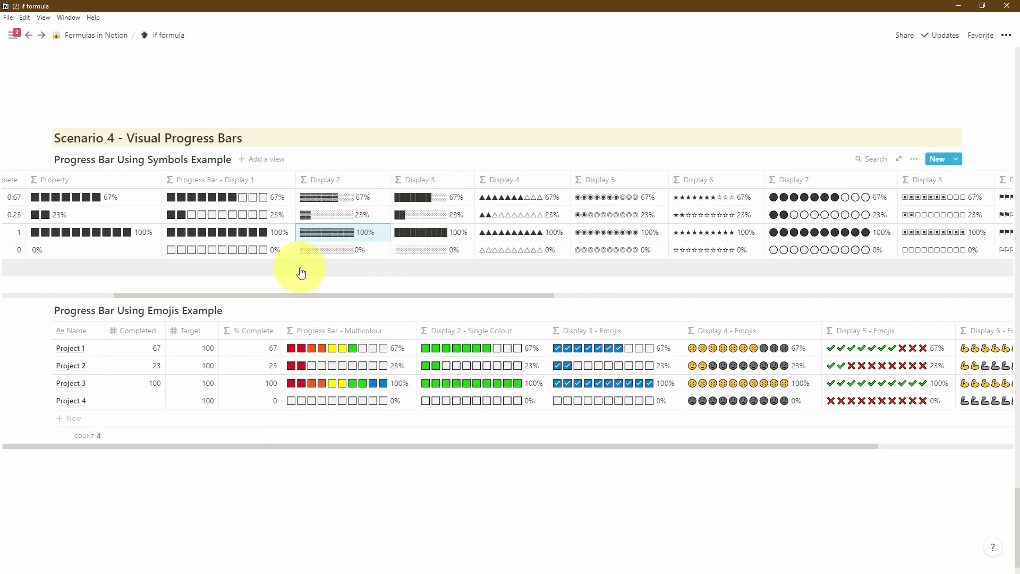
Step: Examine the % Complete and Progress Bar - Multicolour formulas in the Progress Bar Using Emojis Example table
left_click(251, 367)
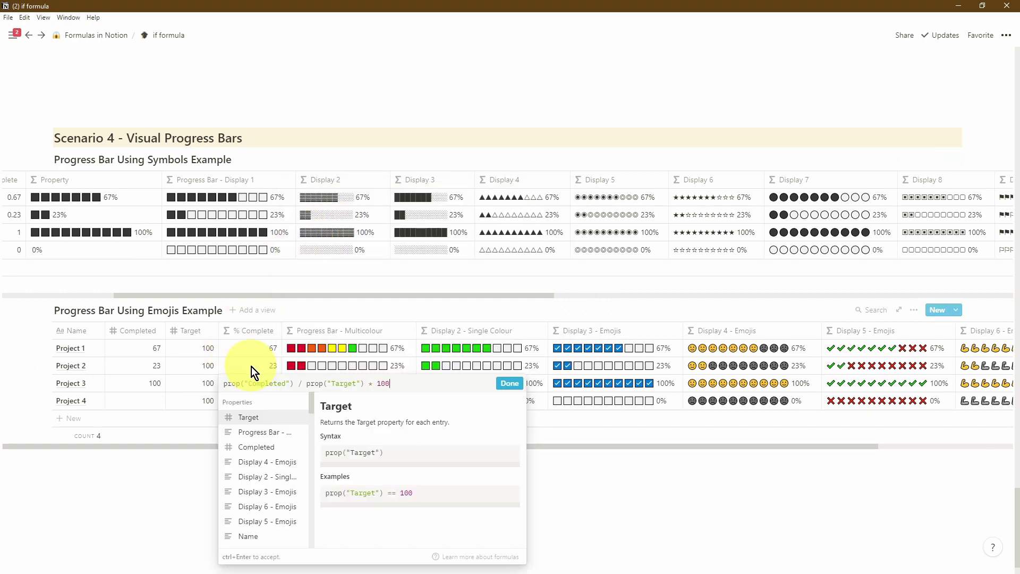
left_click(331, 352)
left_click(330, 352)
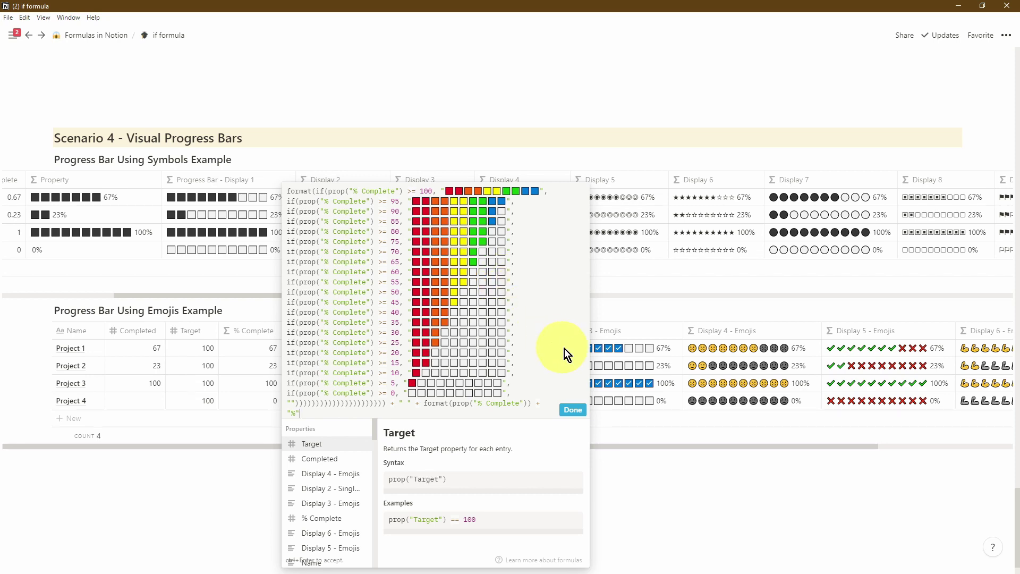
key("Escape")
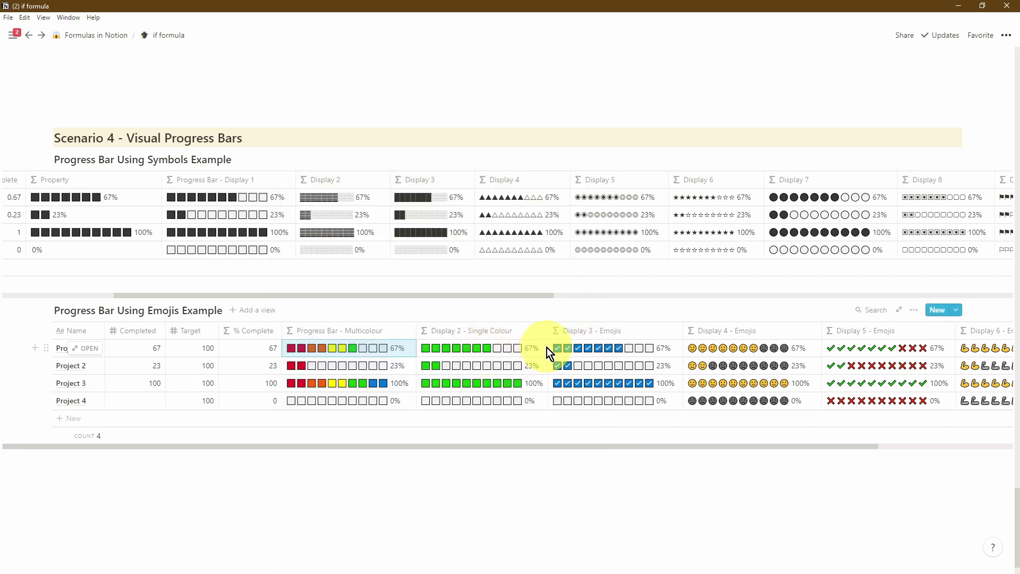